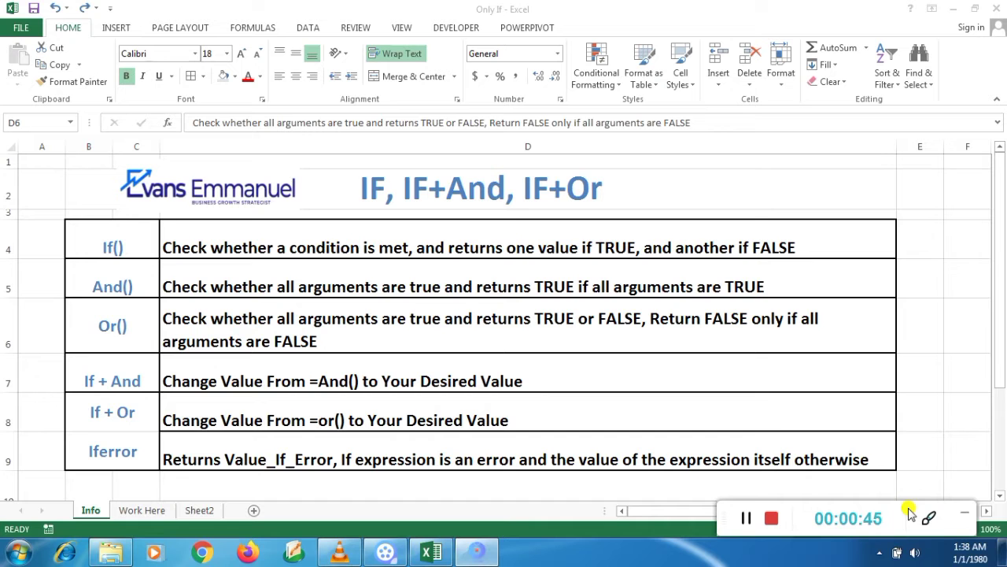
On the Work Here sheet, start an IF formula in G9 that tests whether Bought Another Item equals the absolute reference $C$2.
{"action": "left_click", "coordinate": [157, 509]}
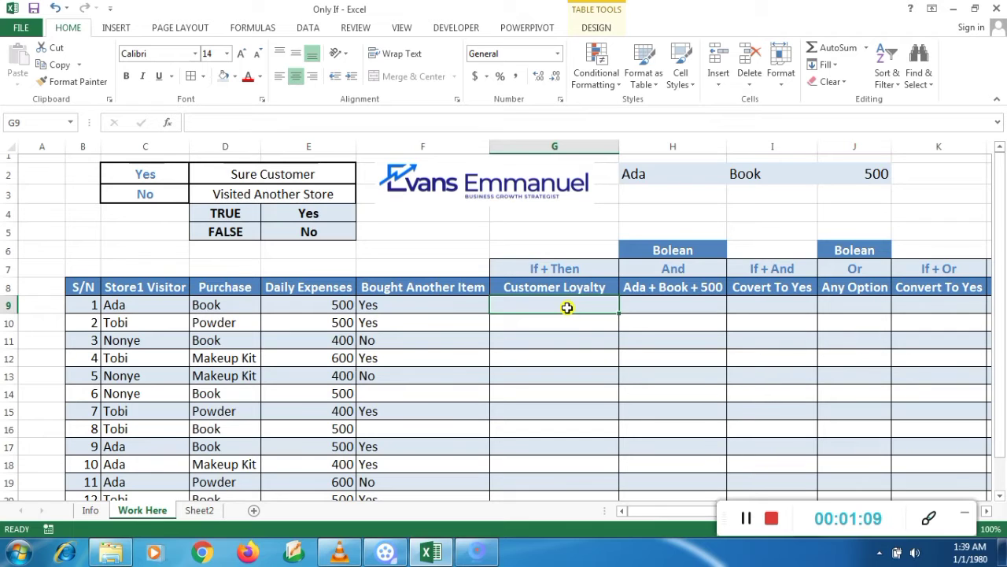
{"action": "type", "text": "="}
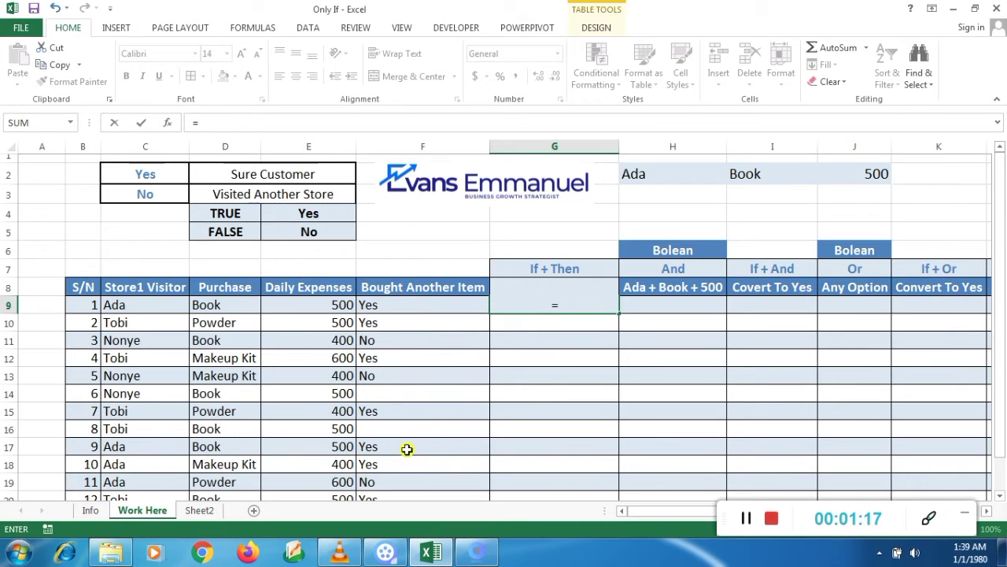
{"action": "type", "text": "if("}
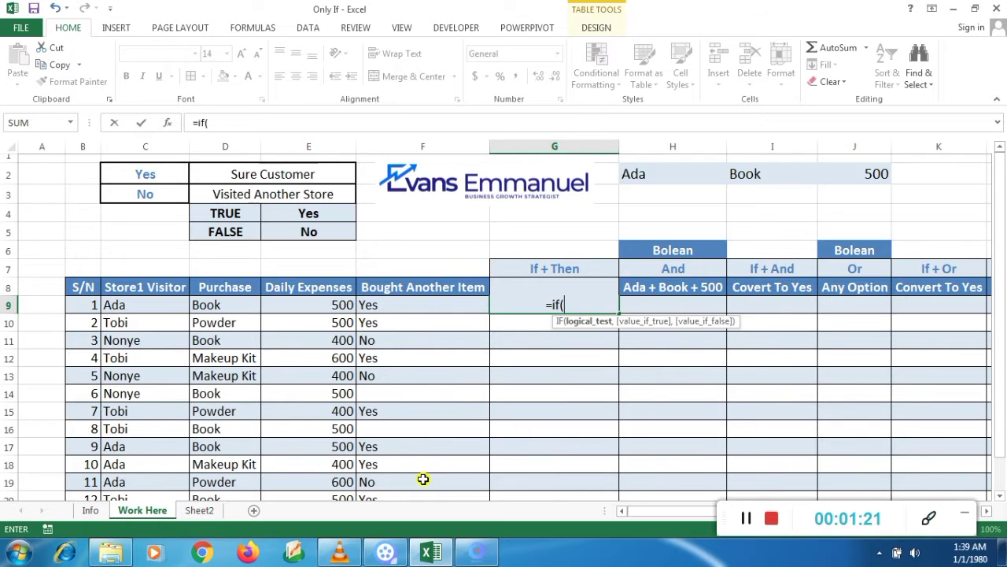
{"action": "left_click", "coordinate": [413, 307]}
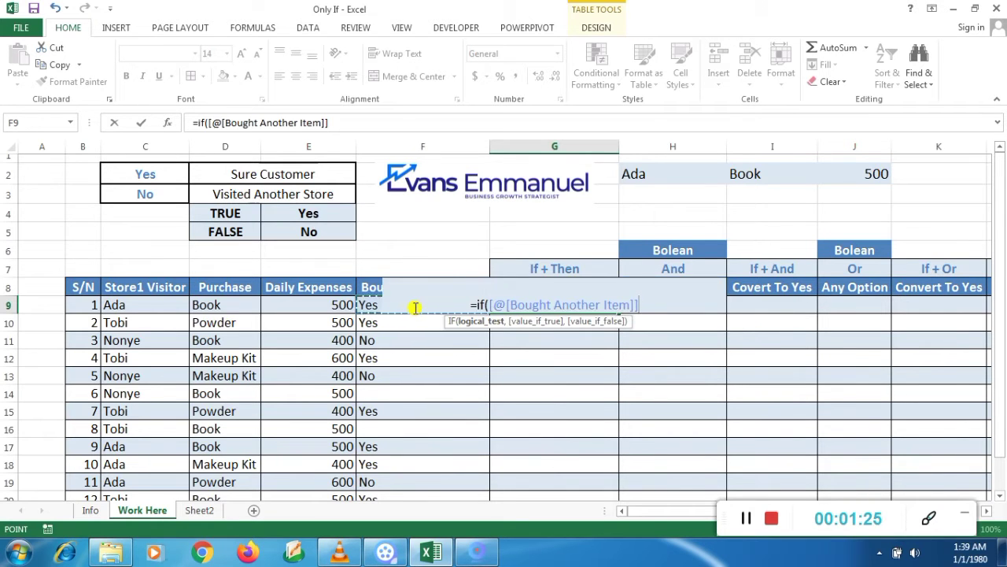
{"action": "type", "text": "="}
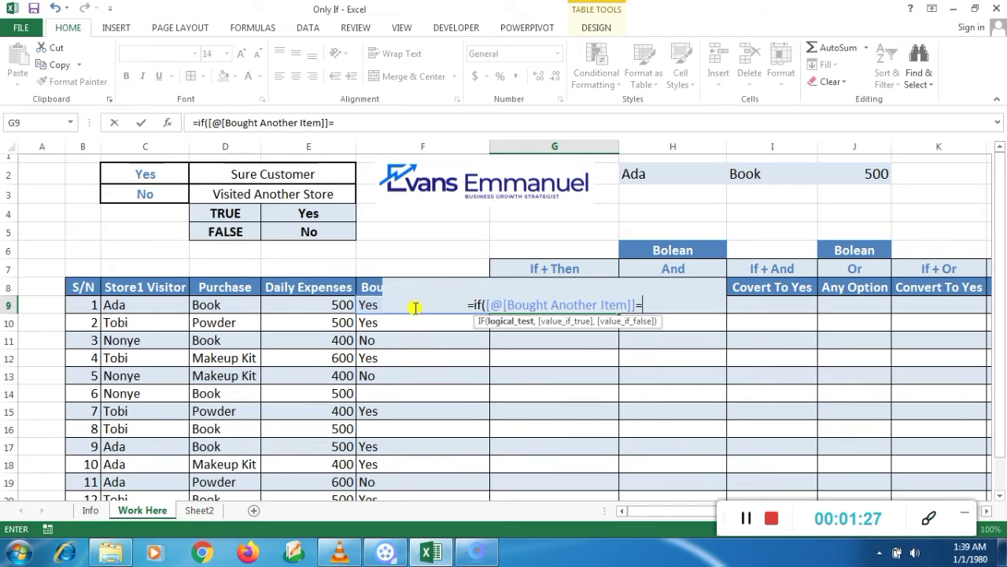
{"action": "left_click", "coordinate": [163, 176]}
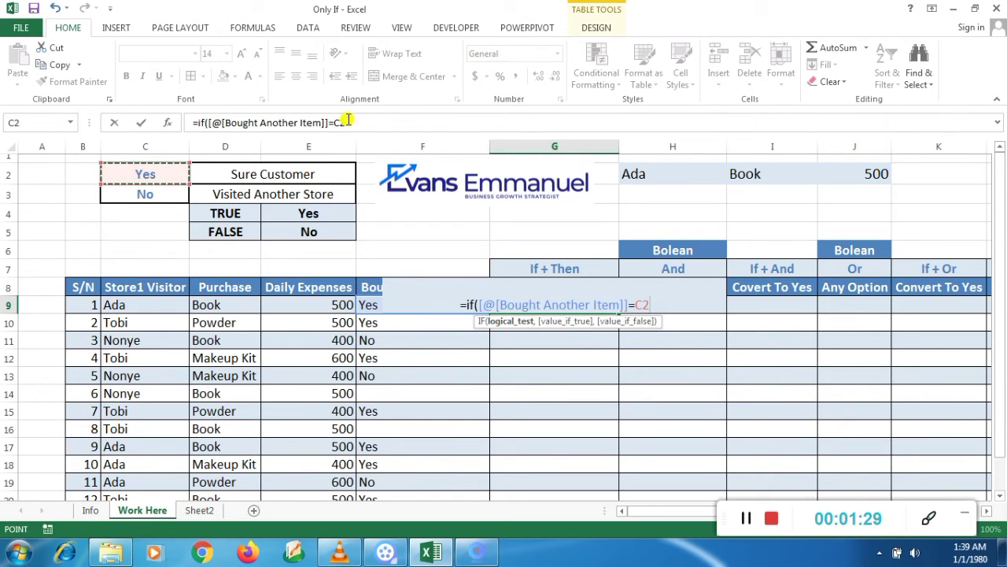
{"action": "left_click", "coordinate": [344, 122]}
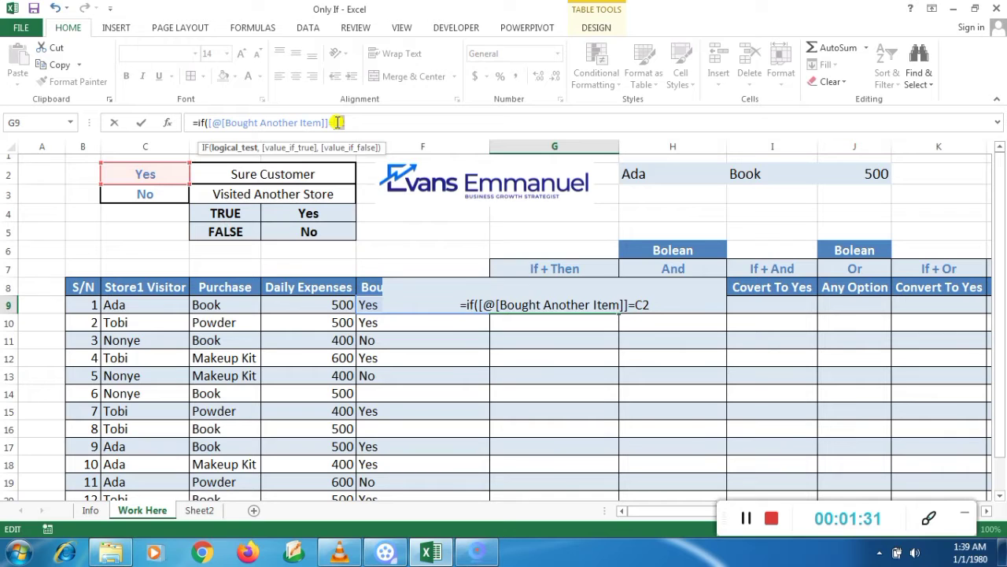
{"action": "key", "text": "F4"}
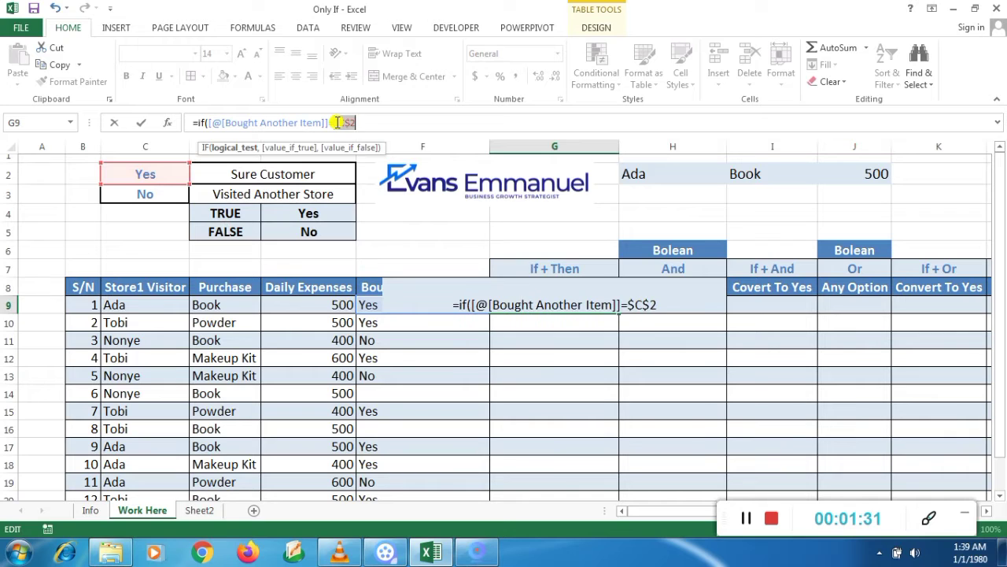
{"action": "left_click", "coordinate": [676, 312]}
{"action": "type", "text": ","}
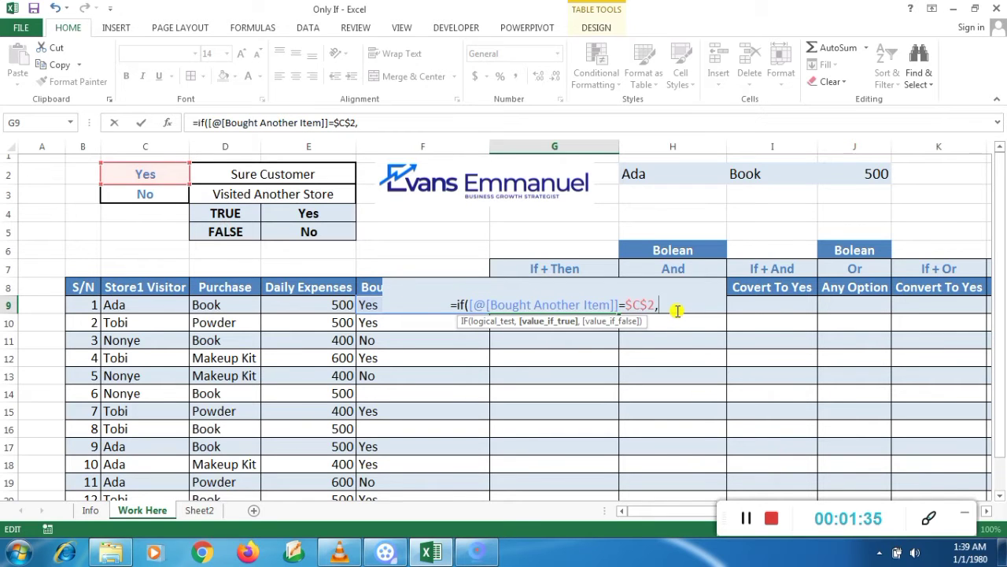
{"action": "left_click", "coordinate": [323, 176]}
{"action": "left_click", "coordinate": [362, 122]}
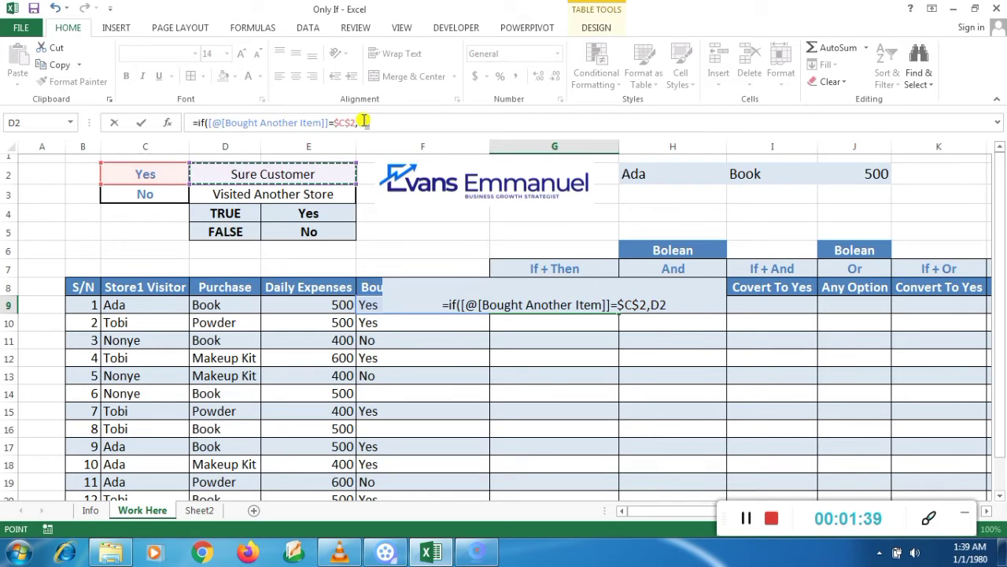
{"action": "key", "text": "F4"}
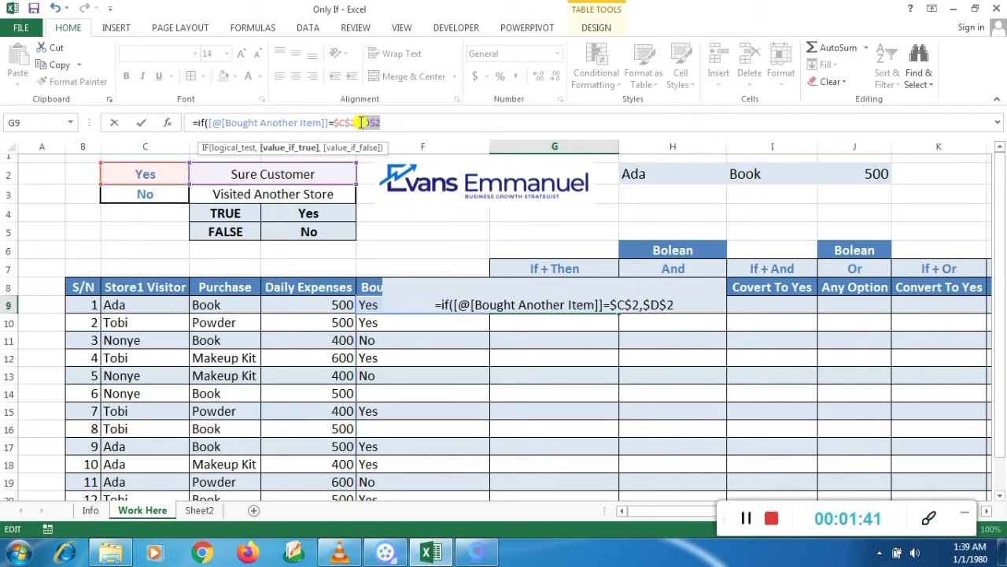
{"action": "type", "text": ","}
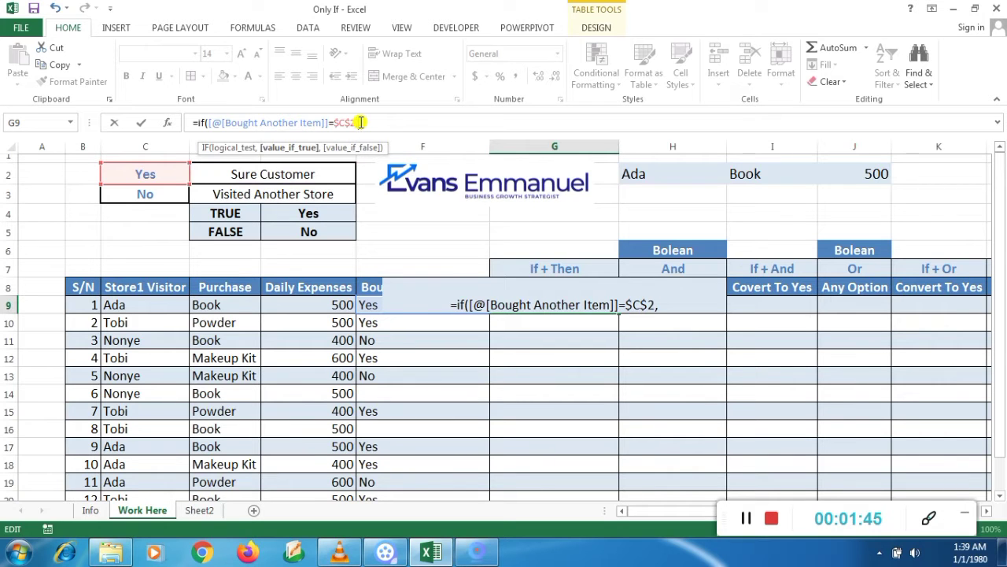
Use the Sure Customer cell as the formula's value if true, with the absolute reference $D$2.
{"action": "left_click", "coordinate": [236, 173]}
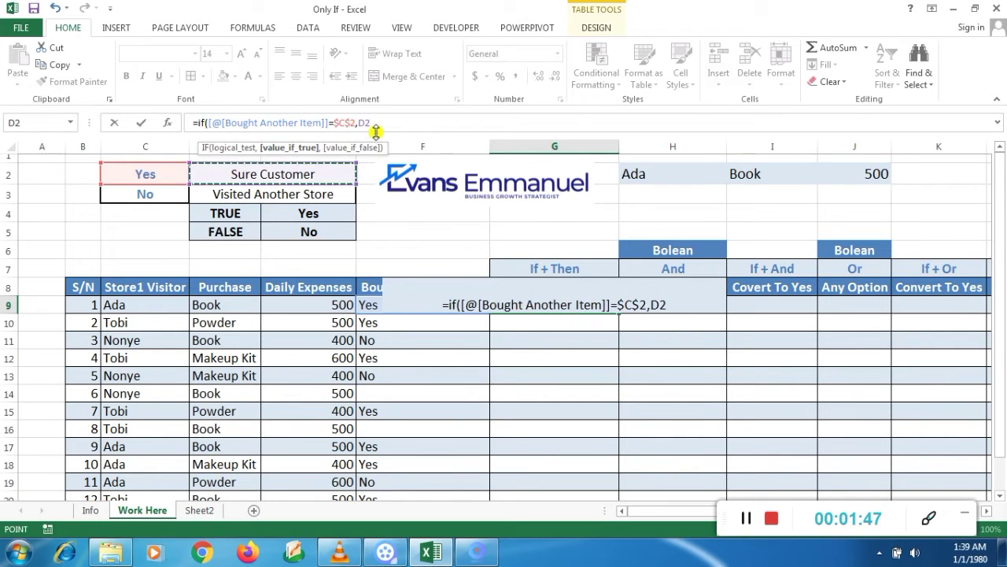
{"action": "left_click_drag", "start_coordinate": [378, 124], "coordinate": [362, 124]}
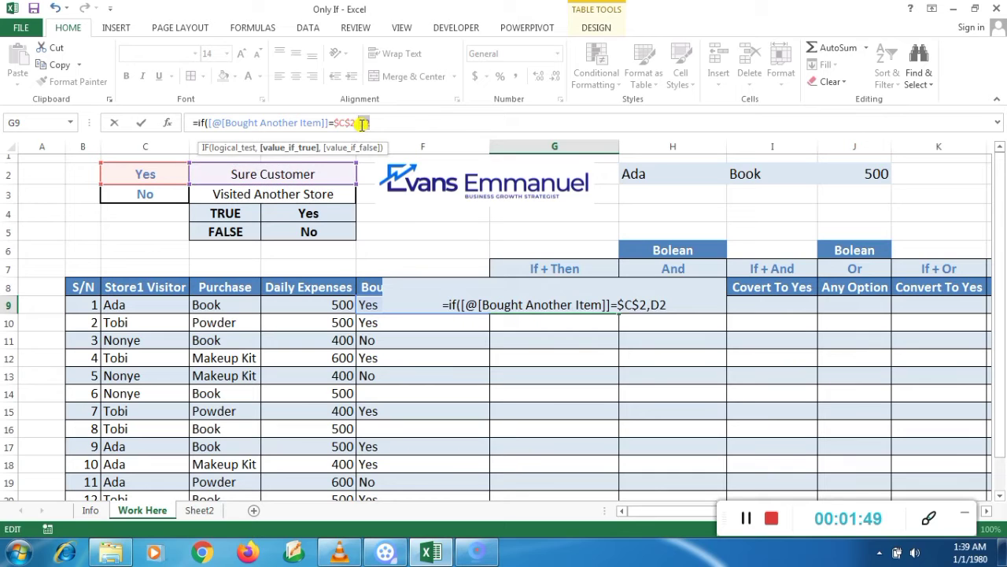
{"action": "key", "text": "F4"}
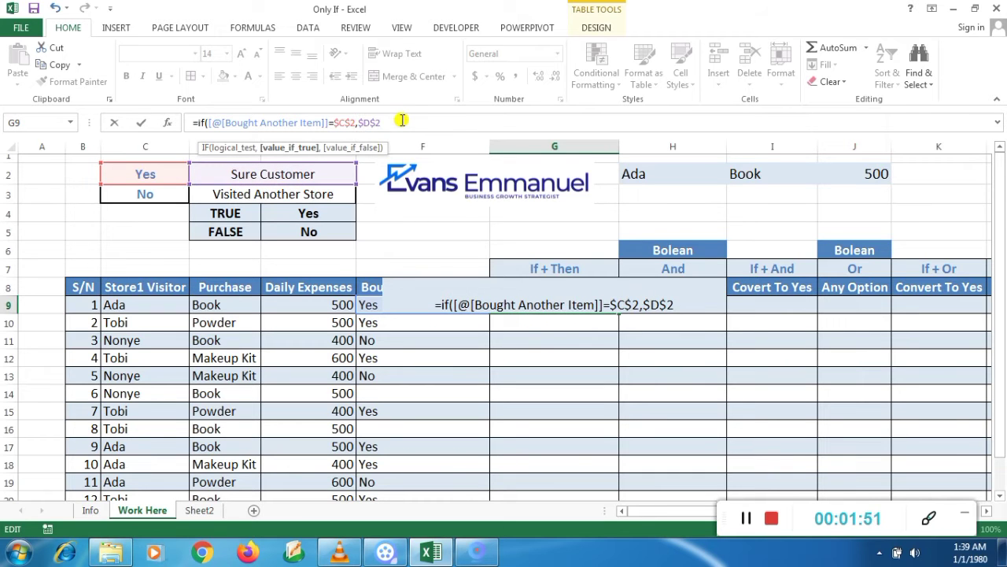
Add a nested IF as the value if false and start its equality test on Bought Another Item in row 9.
{"action": "type", "text": ",if"}
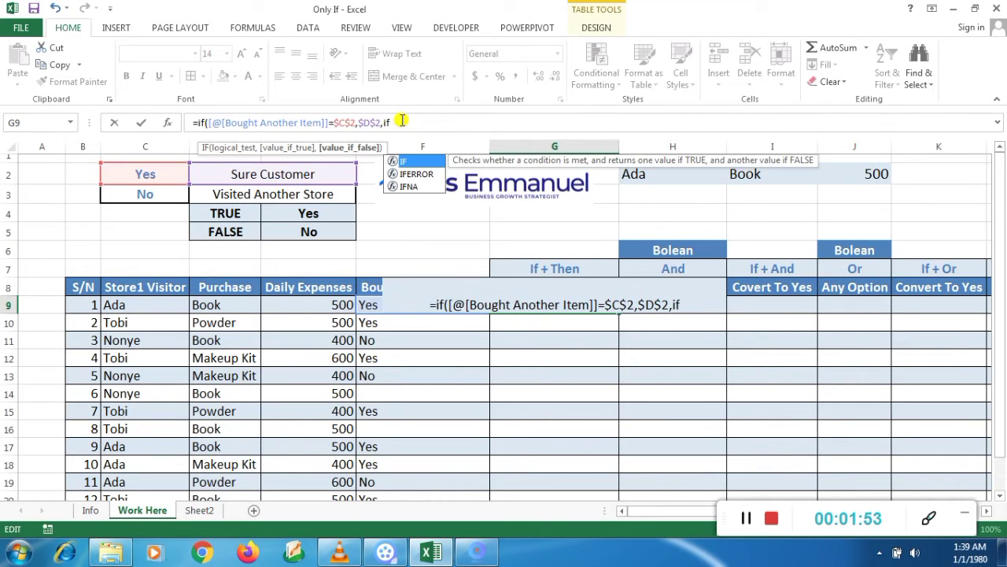
{"action": "type", "text": "("}
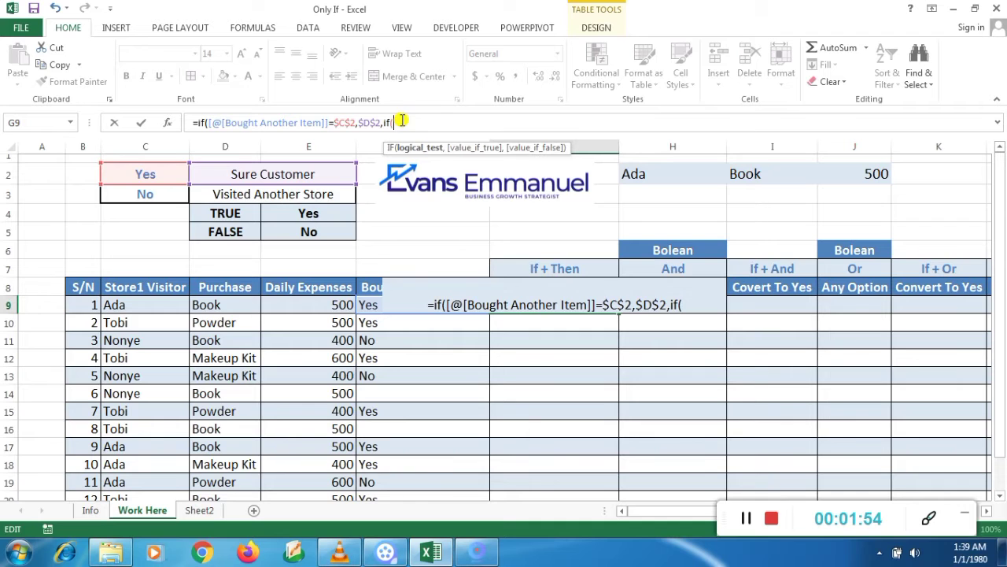
{"action": "left_click", "coordinate": [376, 304]}
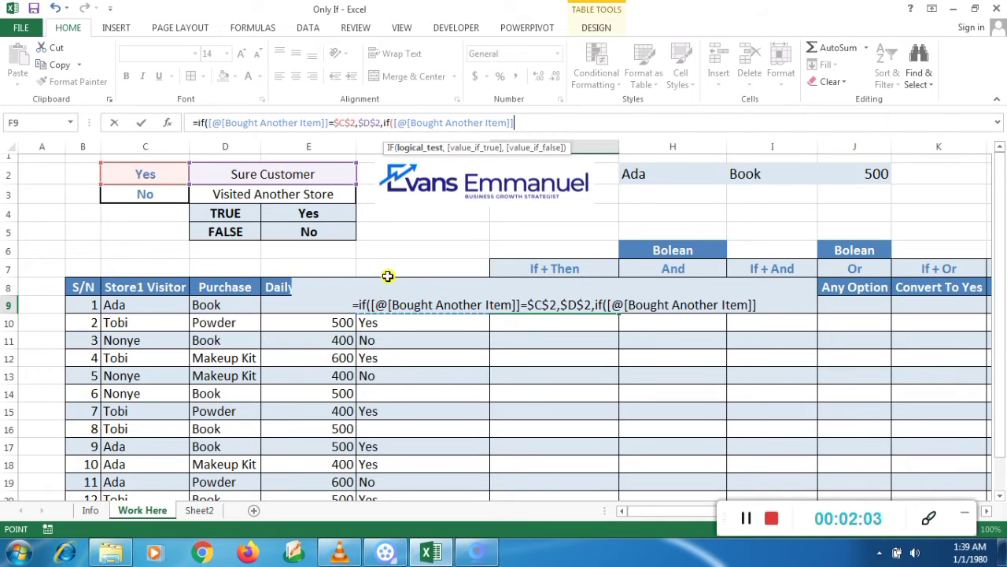
{"action": "type", "text": "="}
{"action": "left_click", "coordinate": [147, 192]}
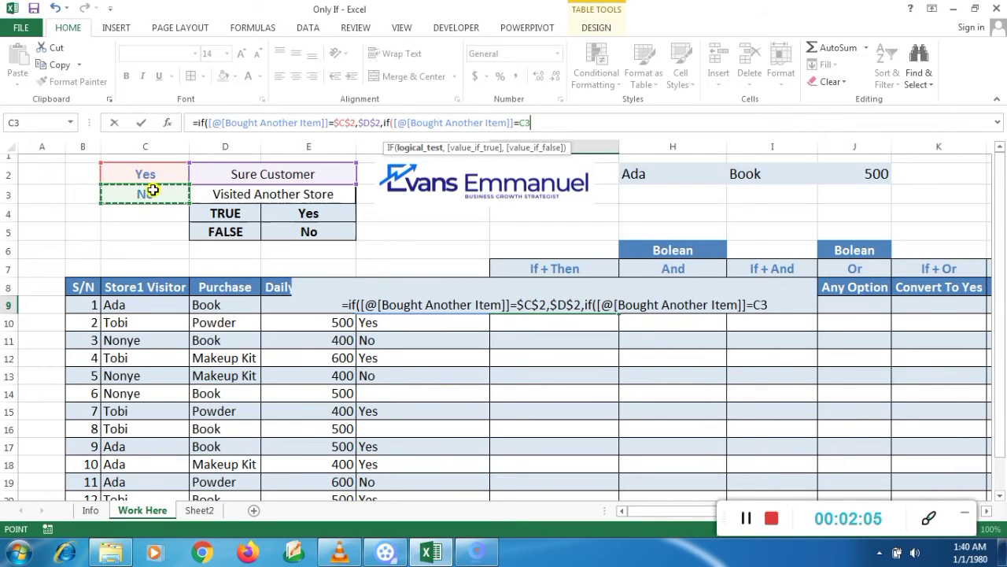
{"action": "left_click", "coordinate": [523, 123]}
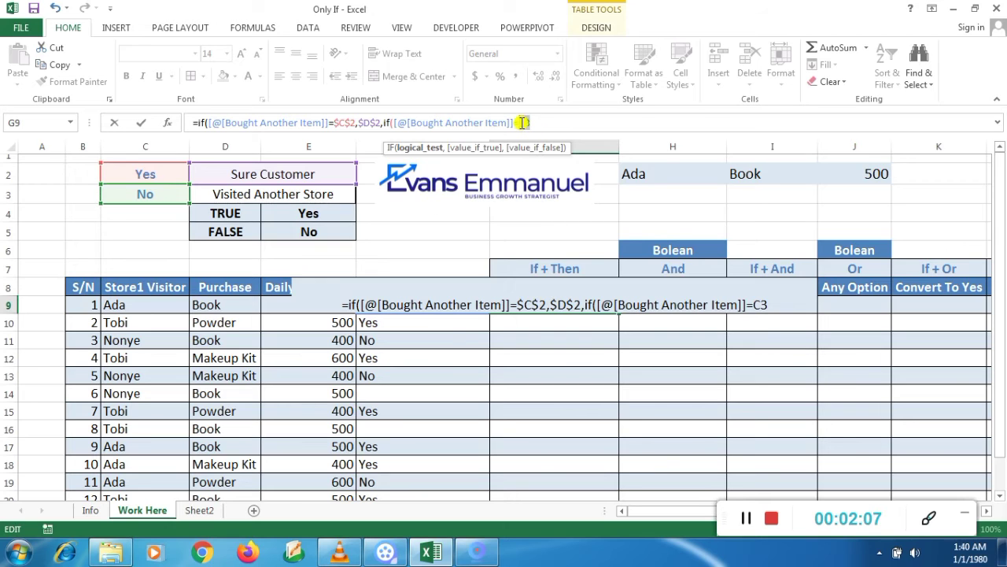
{"action": "key", "text": "F4"}
{"action": "type", "text": ","}
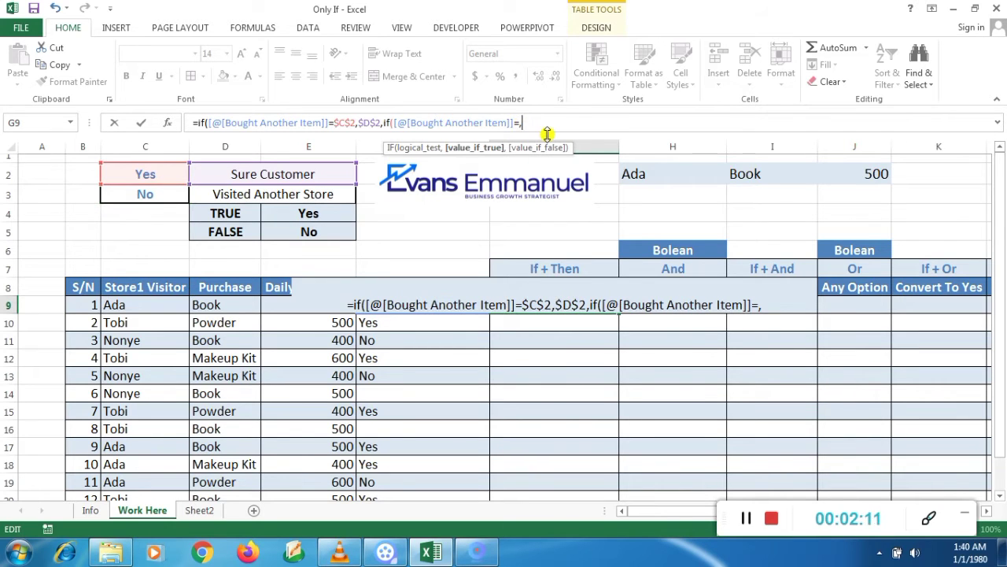
{"action": "key", "text": "BackSpace"}
Complete the nested IF's test by comparing with the No cell through the absolute reference $C$3.
{"action": "left_click", "coordinate": [157, 198]}
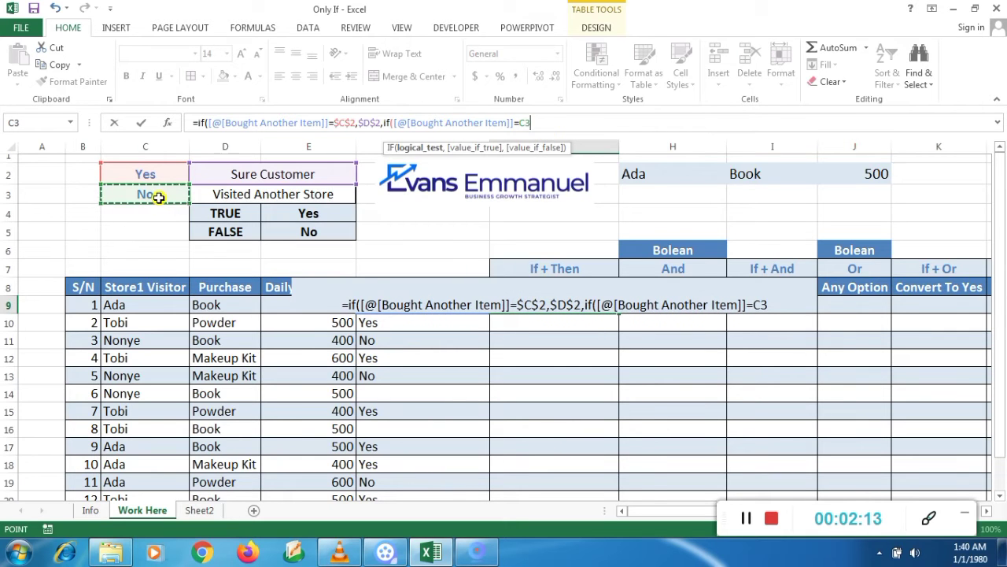
{"action": "key", "text": "F2"}
{"action": "left_click", "coordinate": [747, 523]}
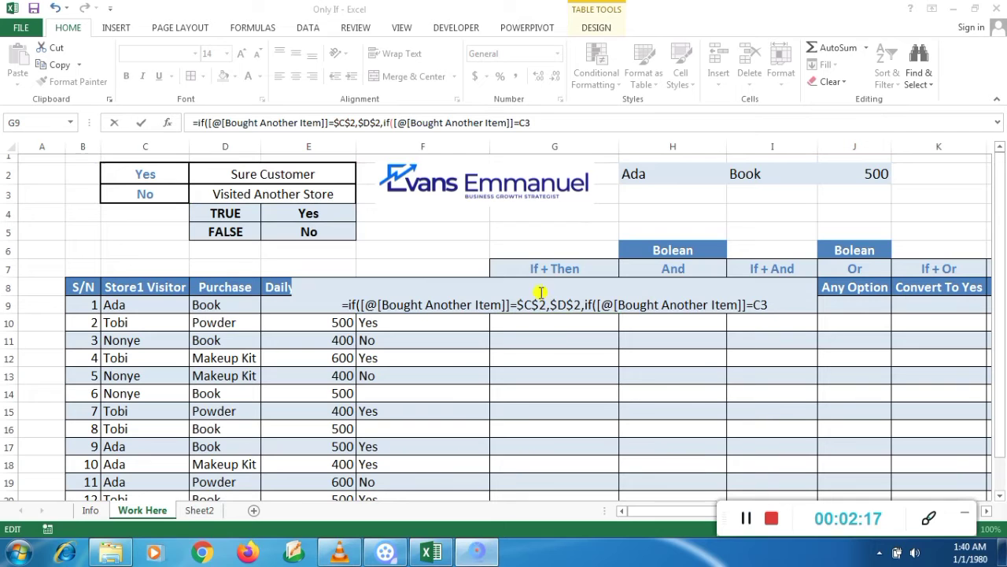
{"action": "left_click", "coordinate": [534, 123]}
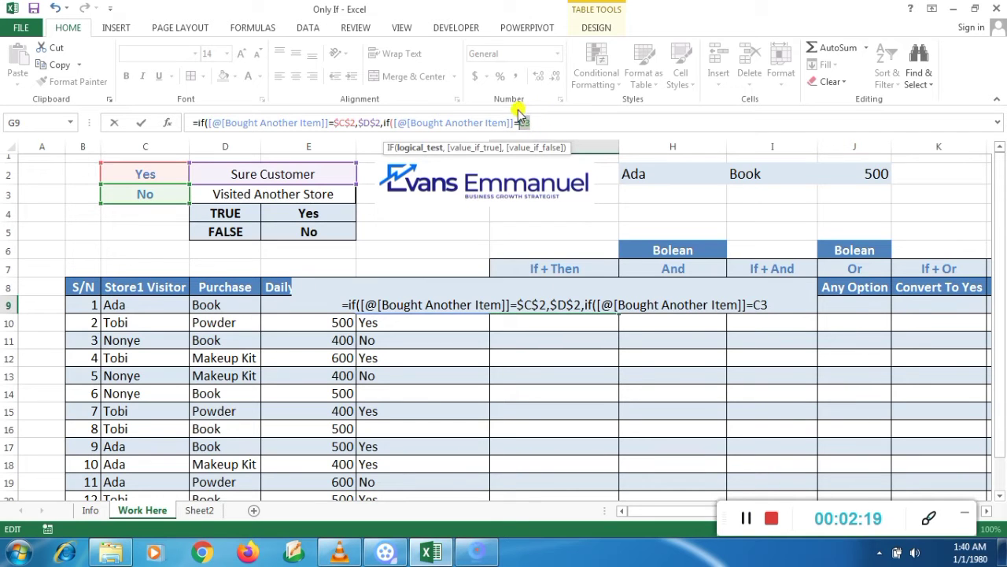
{"action": "key", "text": "F4"}
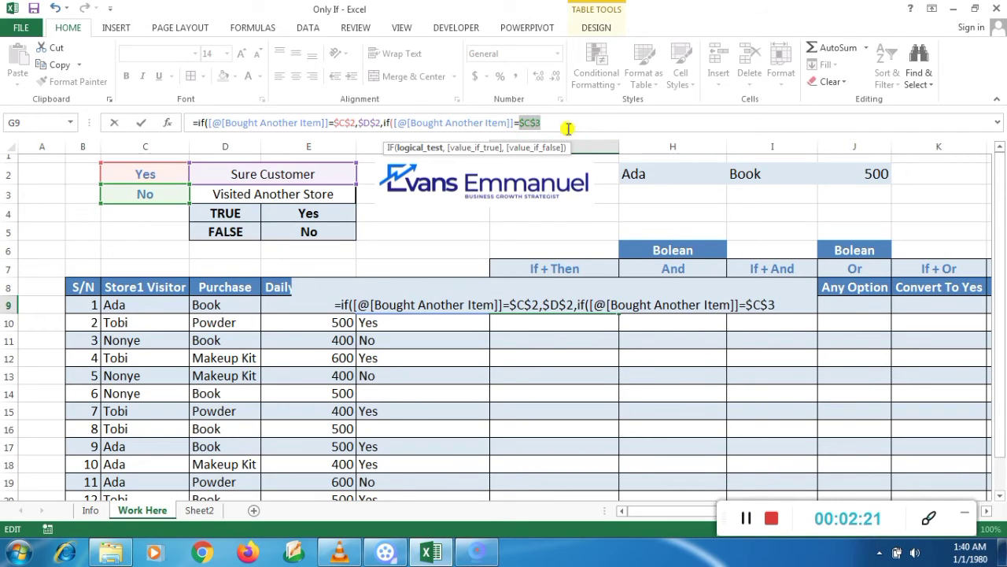
{"action": "type", "text": ","}
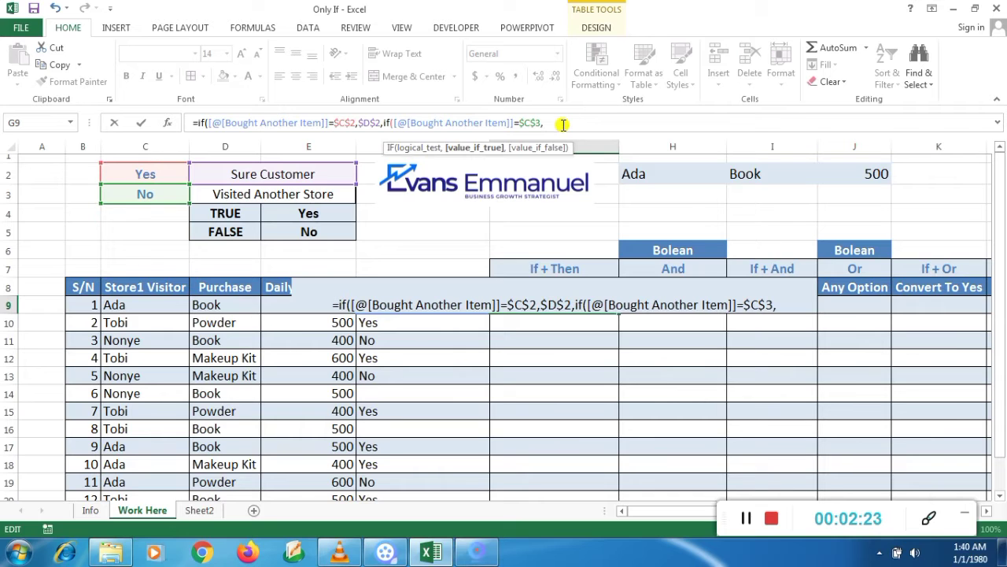
Set the nested IF's value if true to the absolute reference $D$3, close both functions and enter the formula.
{"action": "left_click", "coordinate": [253, 195]}
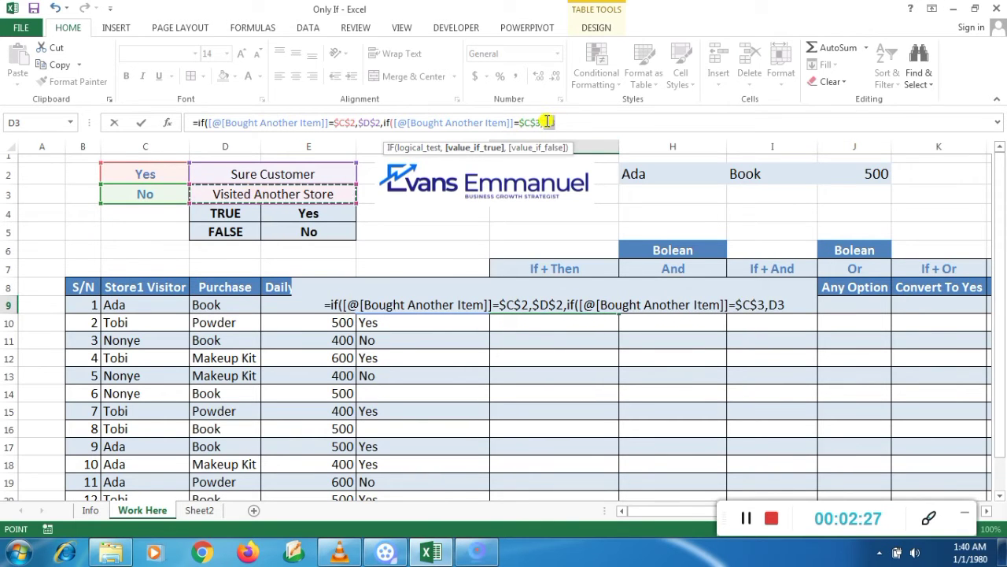
{"action": "left_click", "coordinate": [546, 123]}
{"action": "key", "text": "F4"}
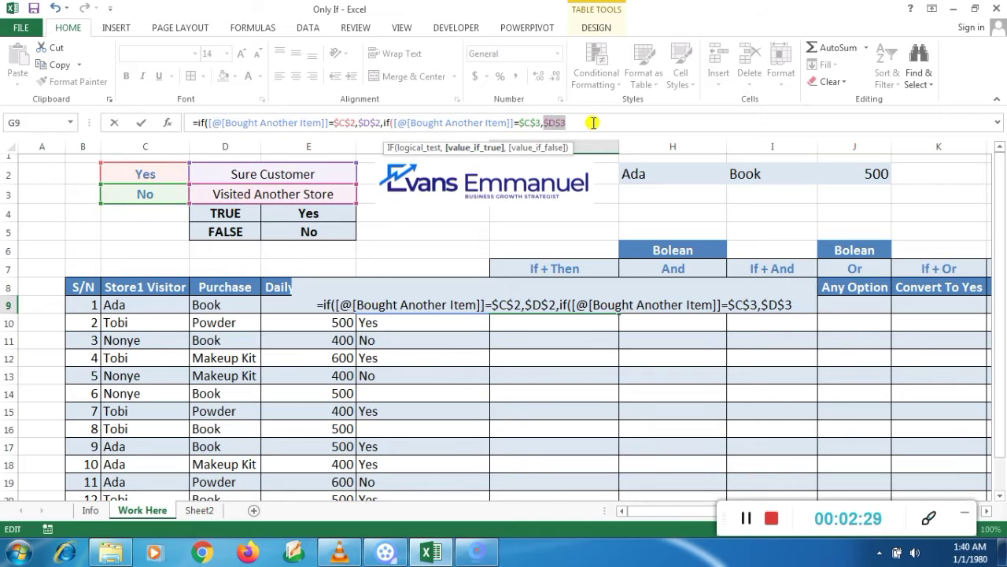
{"action": "type", "text": ")"}
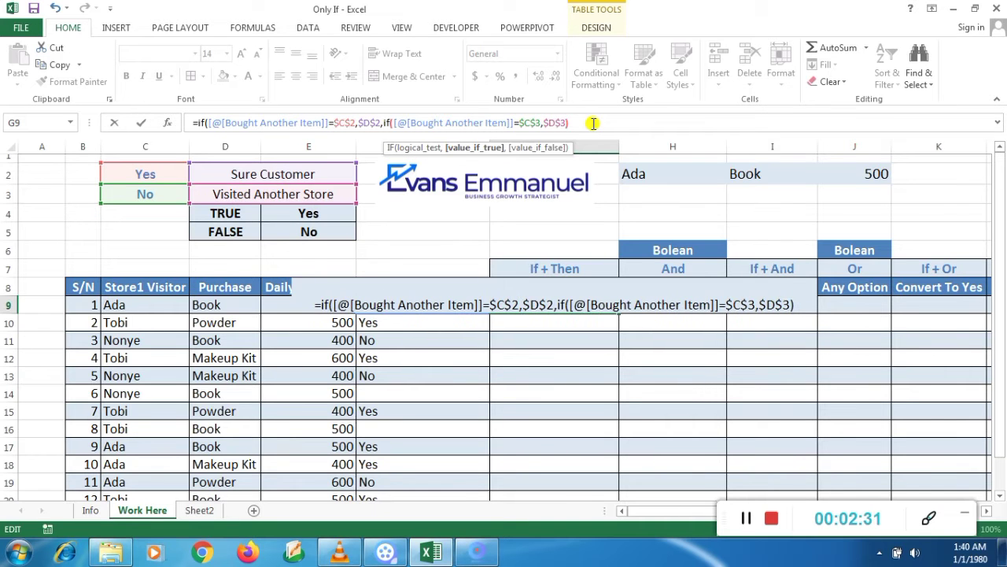
{"action": "type", "text": ")"}
{"action": "key", "text": "Return"}
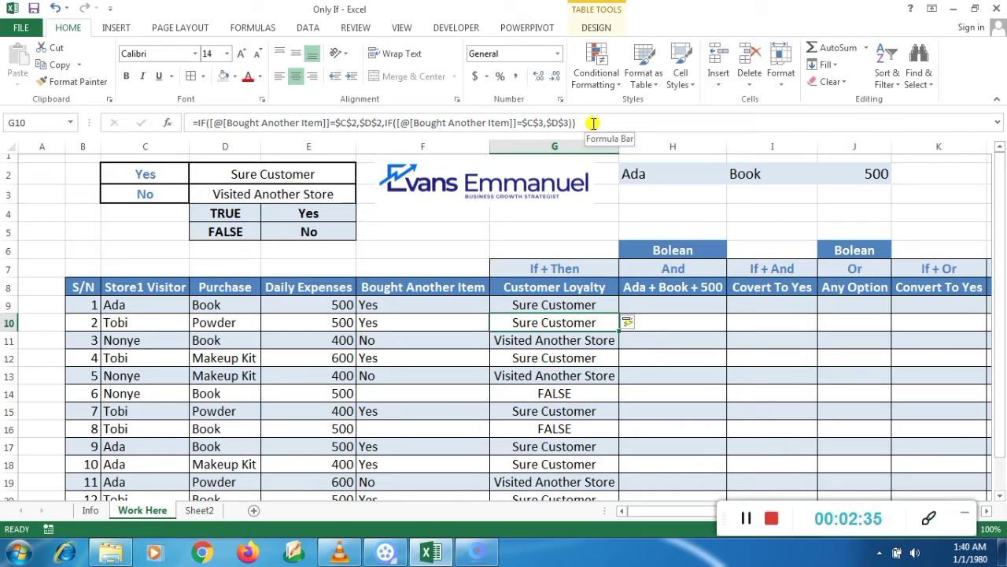
Enter Yes in the blank Bought Another Item cell of row 14 to test the Customer Loyalty formula.
{"action": "key", "text": "Up"}
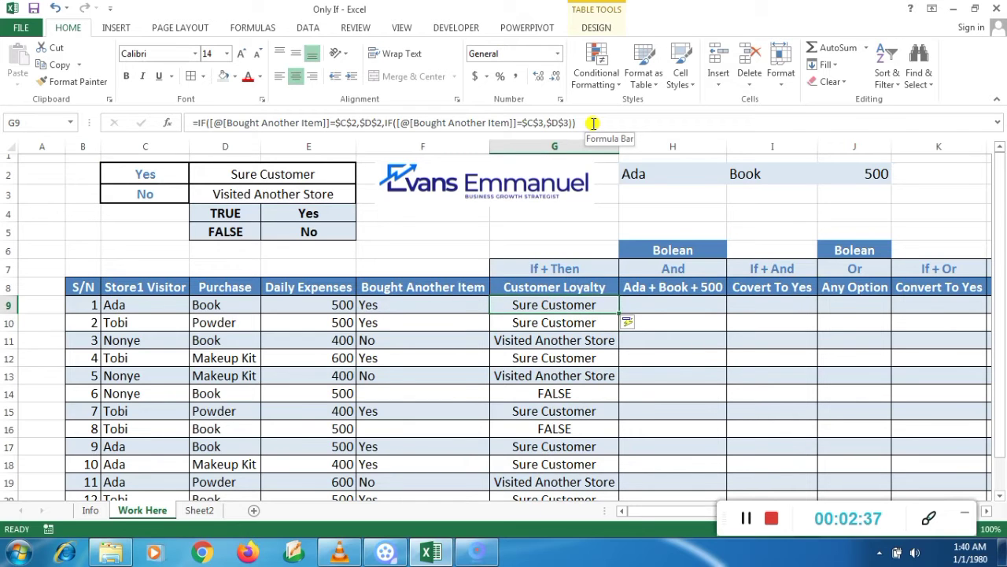
{"action": "key", "text": "Down"}
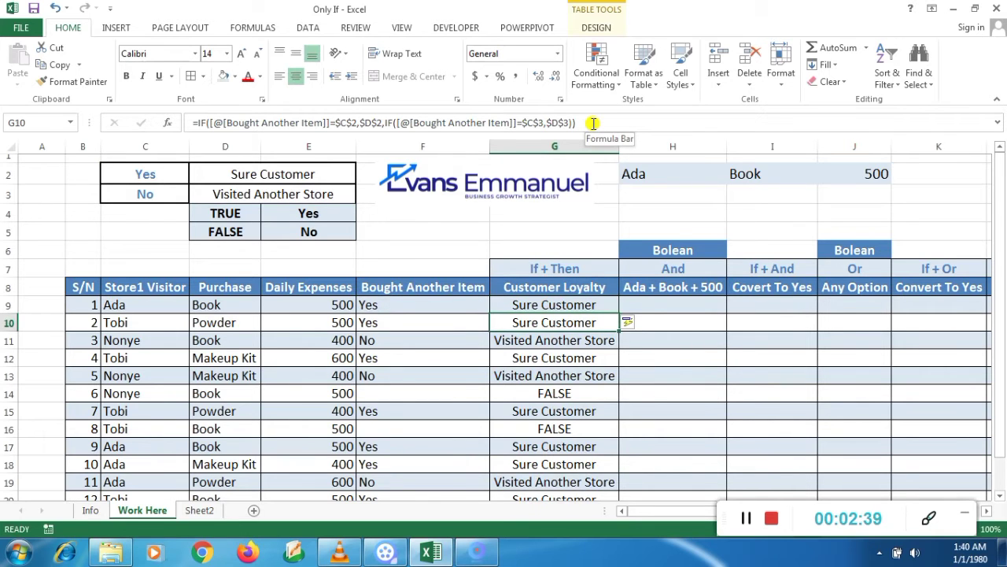
{"action": "key", "text": "Down"}
{"action": "key", "text": "Down"}
{"action": "key", "text": "Down"}
{"action": "key", "text": "Down"}
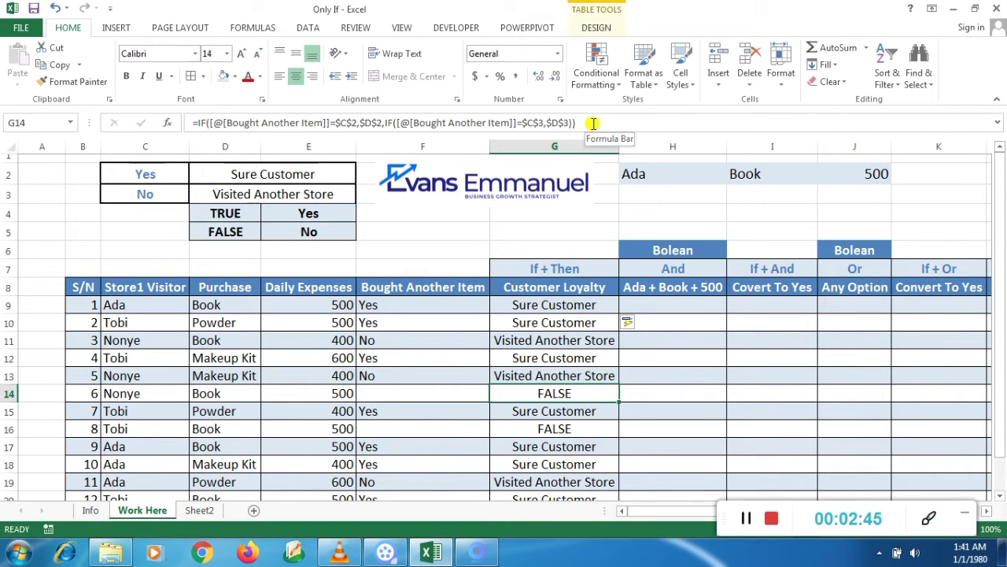
{"action": "key", "text": "Left"}
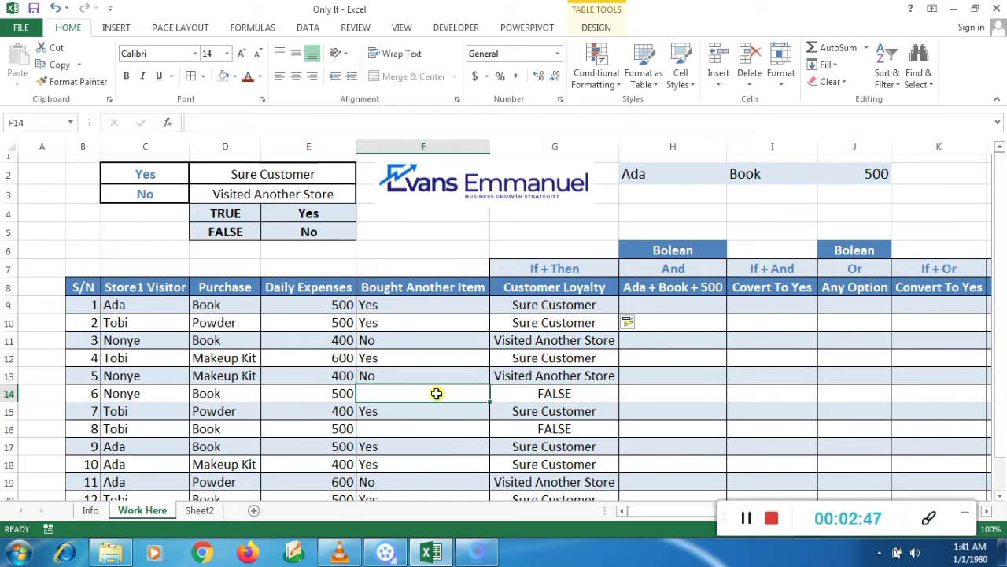
{"action": "type", "text": "Ys"}
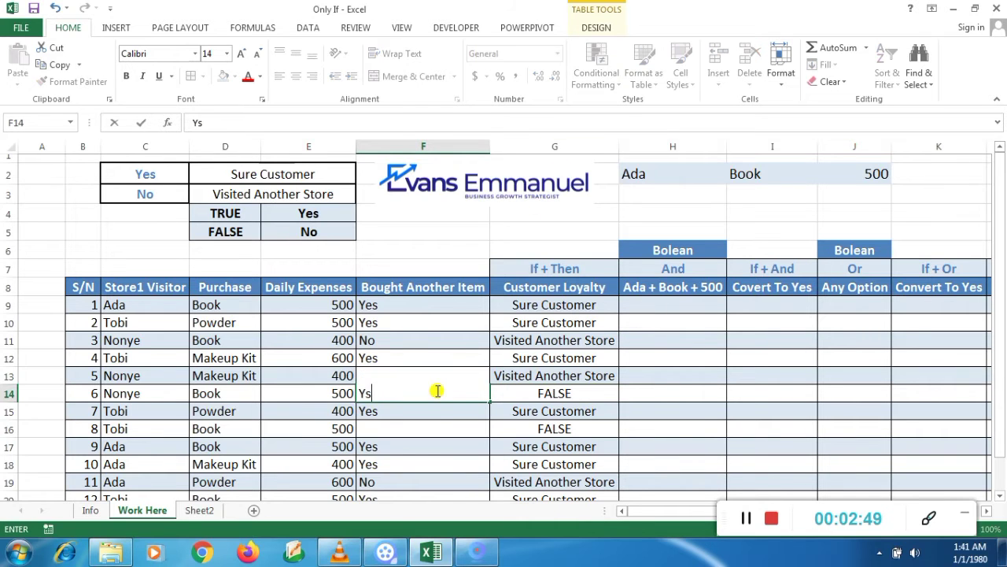
{"action": "key", "text": "BackSpace"}
{"action": "type", "text": "es"}
{"action": "key", "text": "Return"}
Enter No in the blank Bought Another Item cell of row 16.
{"action": "key", "text": "Down"}
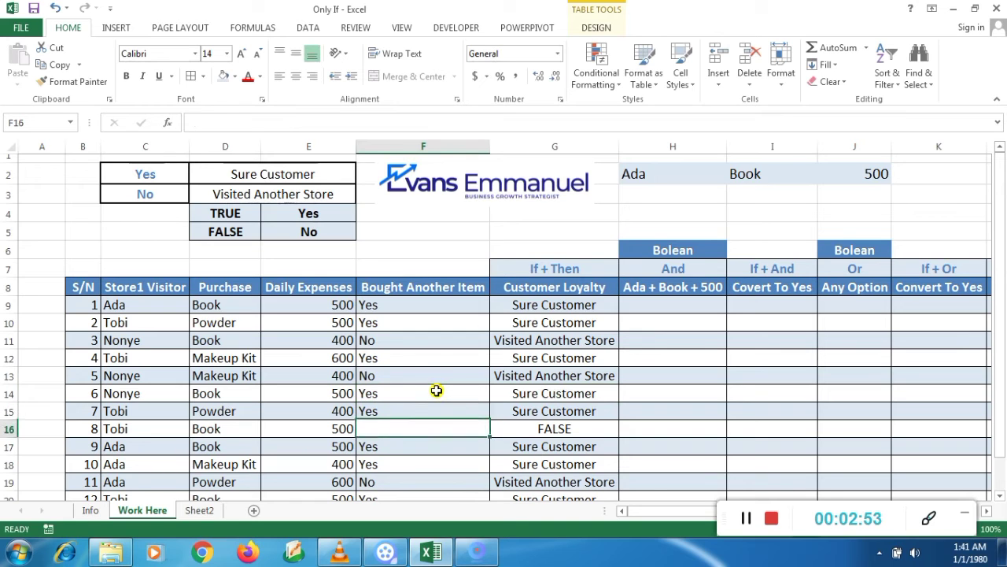
{"action": "type", "text": "No"}
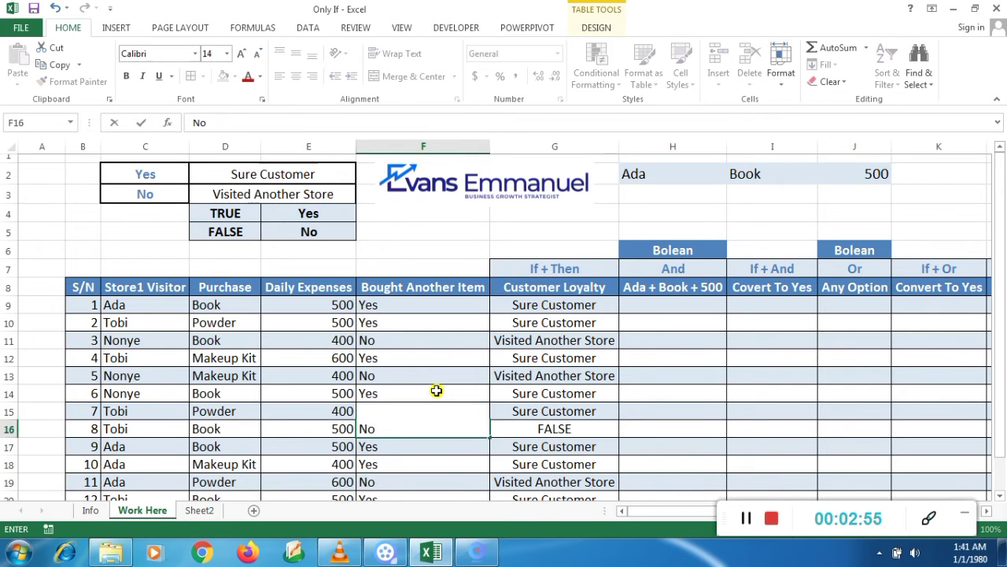
{"action": "left_click", "coordinate": [660, 371]}
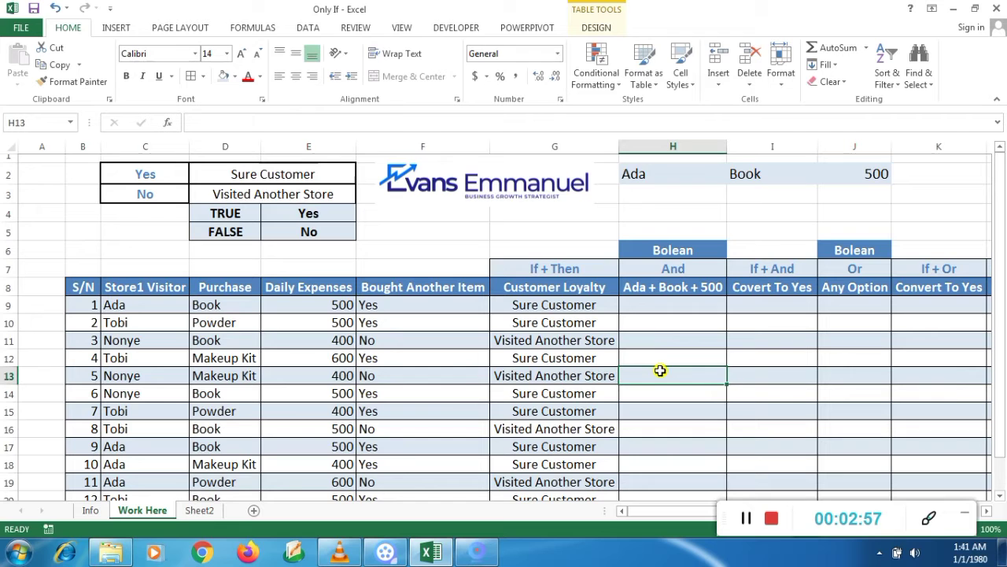
Clear the Bought Another Item entries in rows 14, 11 and 12.
{"action": "left_click", "coordinate": [386, 398]}
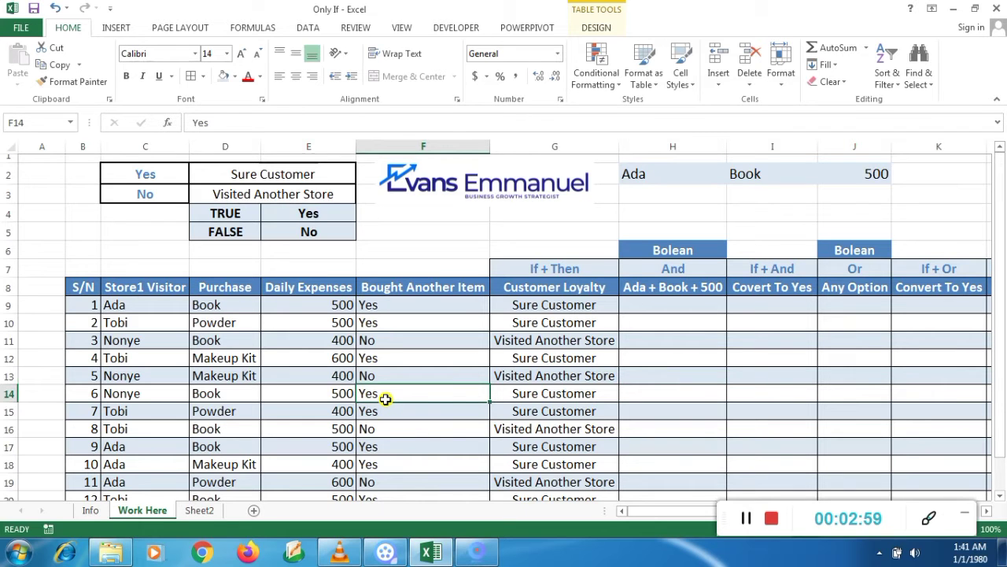
{"action": "key", "text": "Delete"}
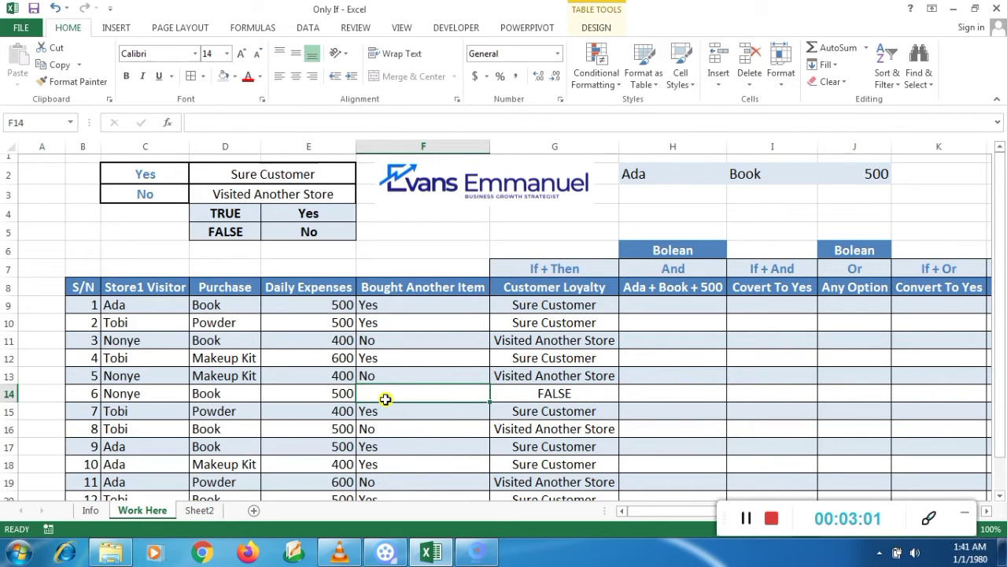
{"action": "key", "text": "Up"}
{"action": "key", "text": "Up"}
{"action": "key", "text": "Up"}
{"action": "key", "text": "Delete"}
{"action": "key", "text": "Down"}
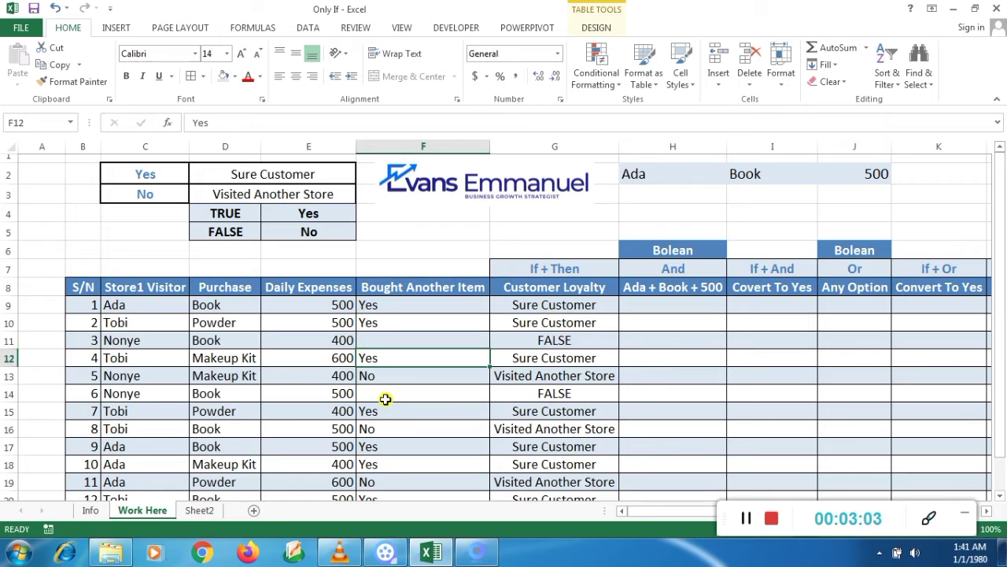
{"action": "key", "text": "Delete"}
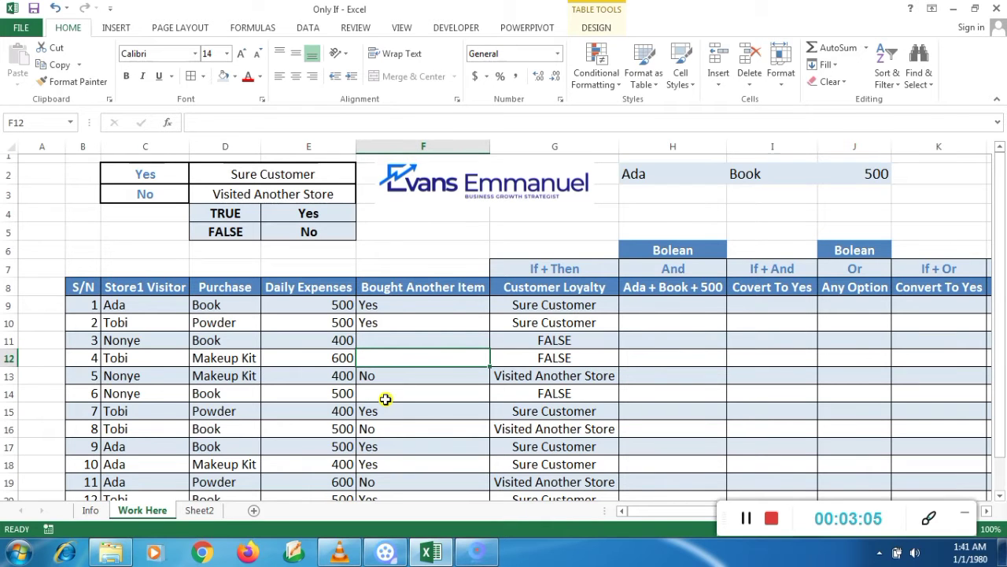
Review the function descriptions on the Info sheet and return to the Work Here sheet.
{"action": "key", "text": "Right"}
{"action": "key", "text": "Right"}
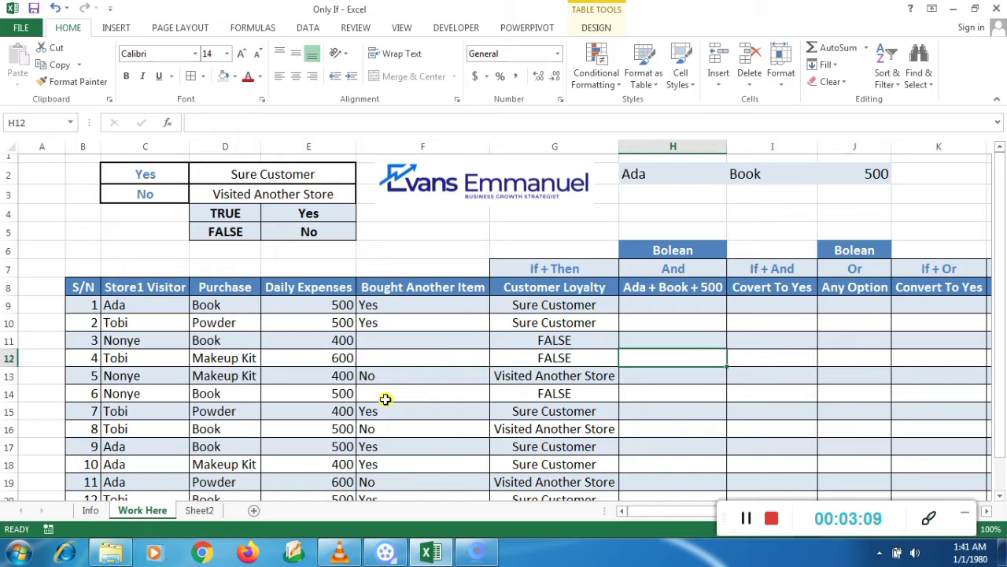
{"action": "key", "text": "Up"}
{"action": "key", "text": "Up"}
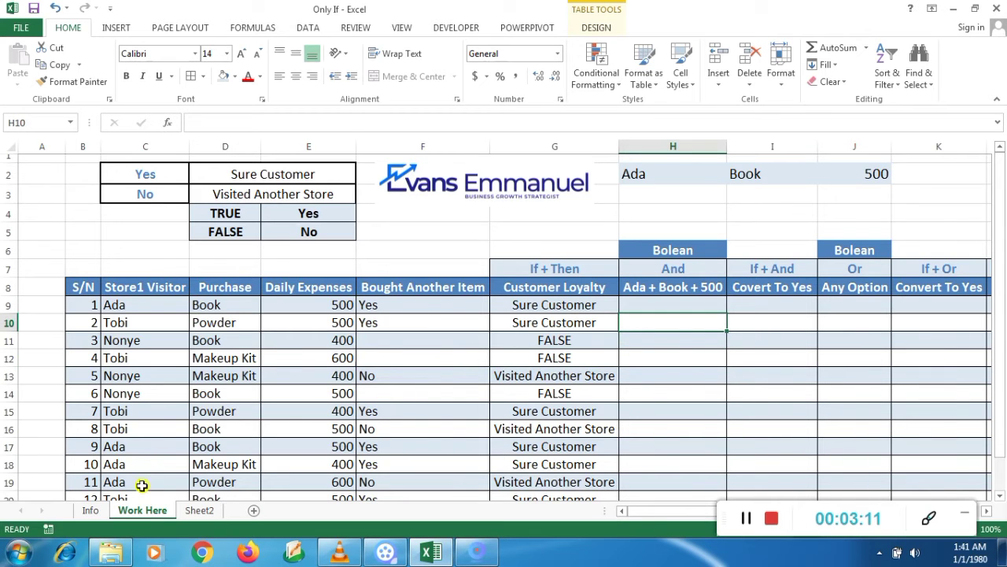
{"action": "left_click", "coordinate": [93, 511]}
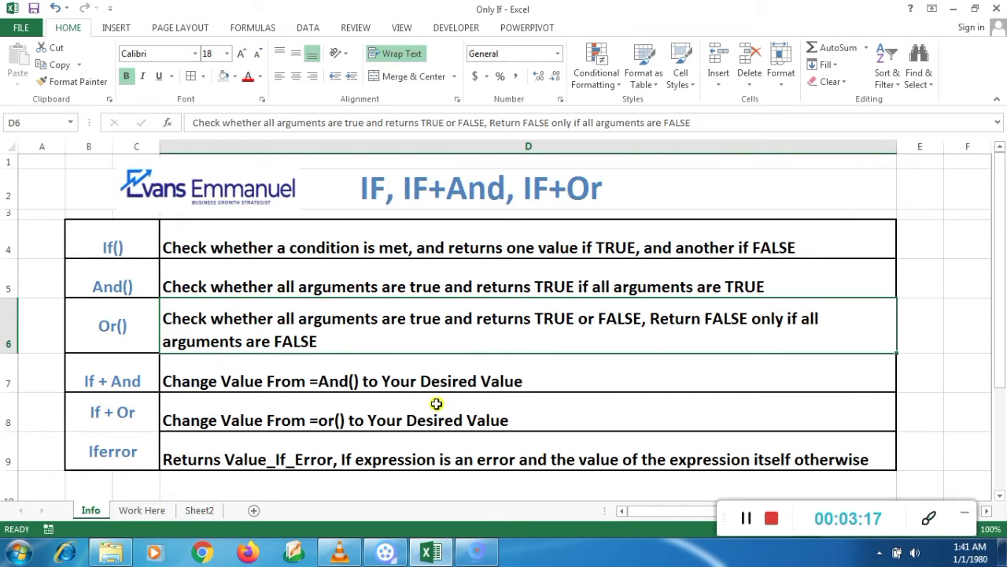
{"action": "left_click", "coordinate": [143, 511]}
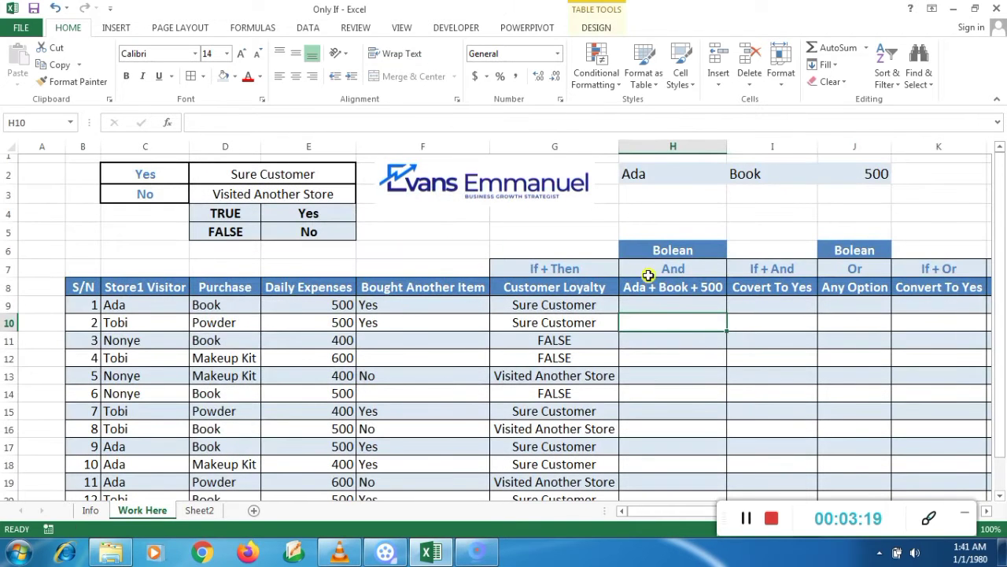
Start an AND formula in H9, the first data cell of the And column.
{"action": "left_click", "coordinate": [669, 306]}
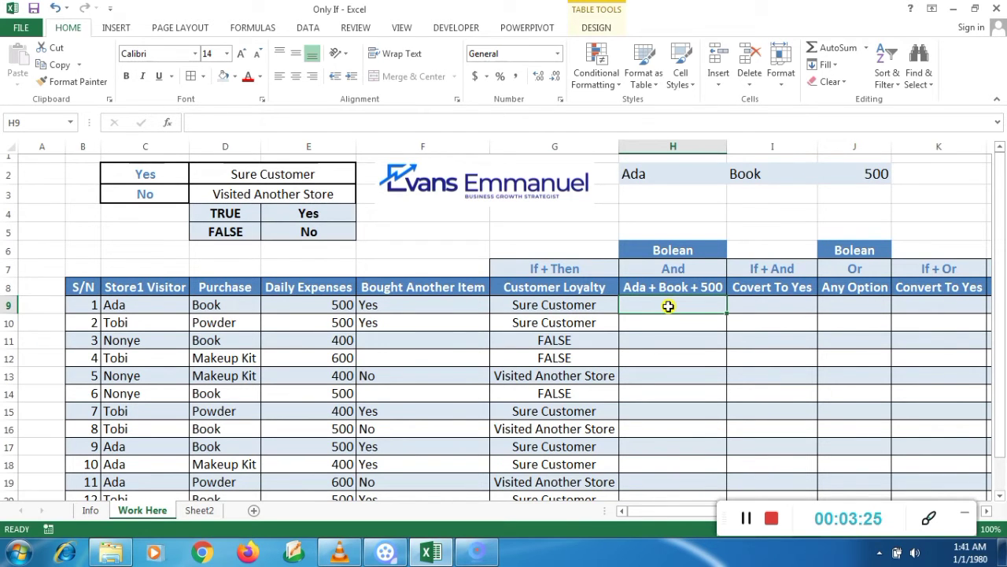
{"action": "type", "text": "="}
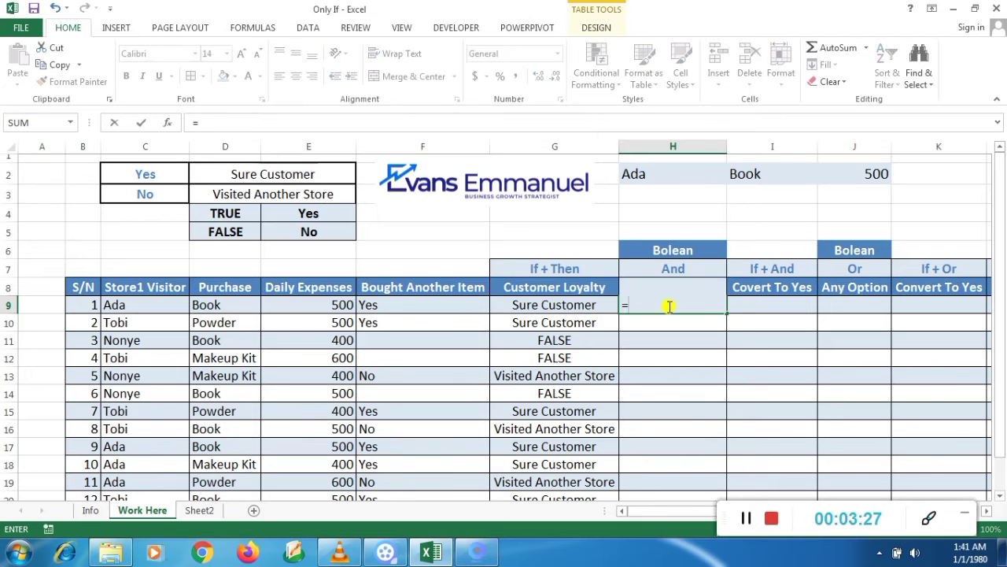
{"action": "type", "text": "a"}
{"action": "type", "text": "co"}
{"action": "key", "text": "BackSpace"}
{"action": "key", "text": "BackSpace"}
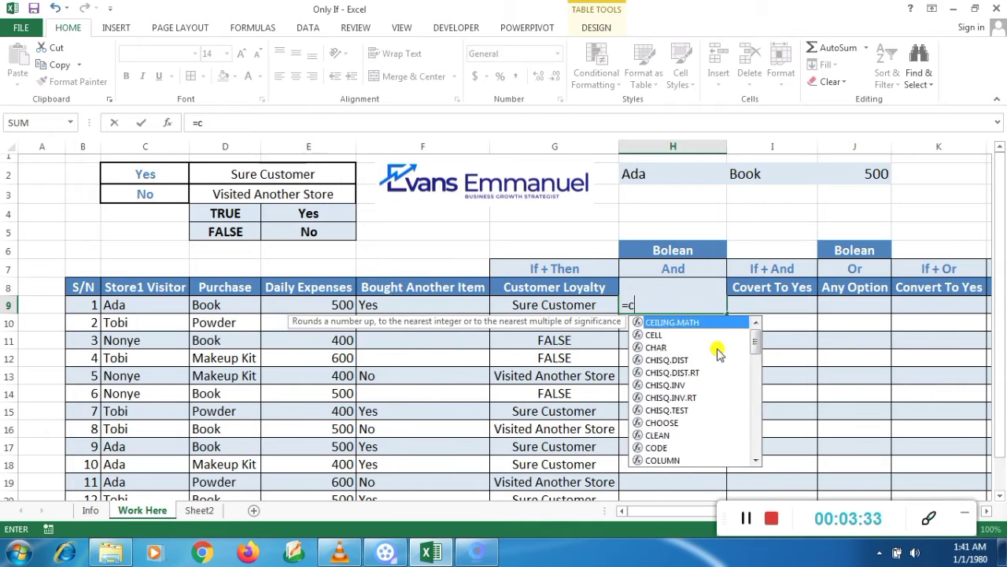
{"action": "type", "text": "and"}
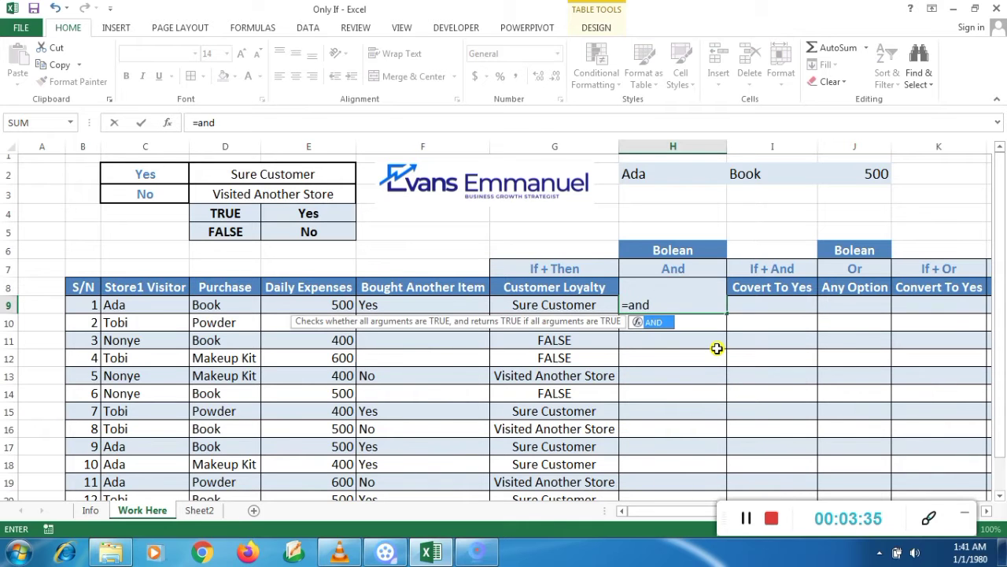
{"action": "type", "text": "("}
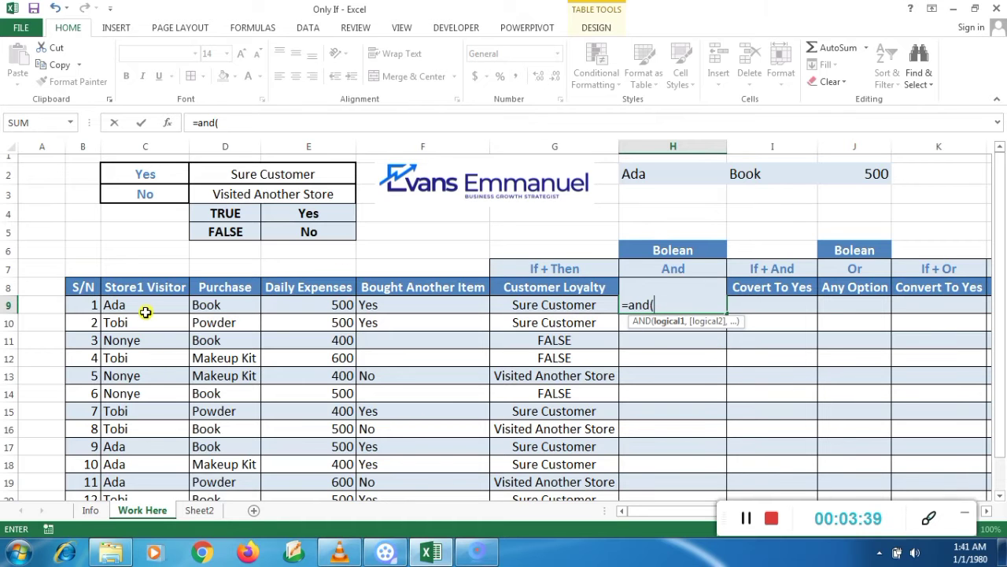
Set the AND function's first condition to the whole Store1 Visitor column equal to H2.
{"action": "left_click_drag", "start_coordinate": [147, 302], "coordinate": [140, 464]}
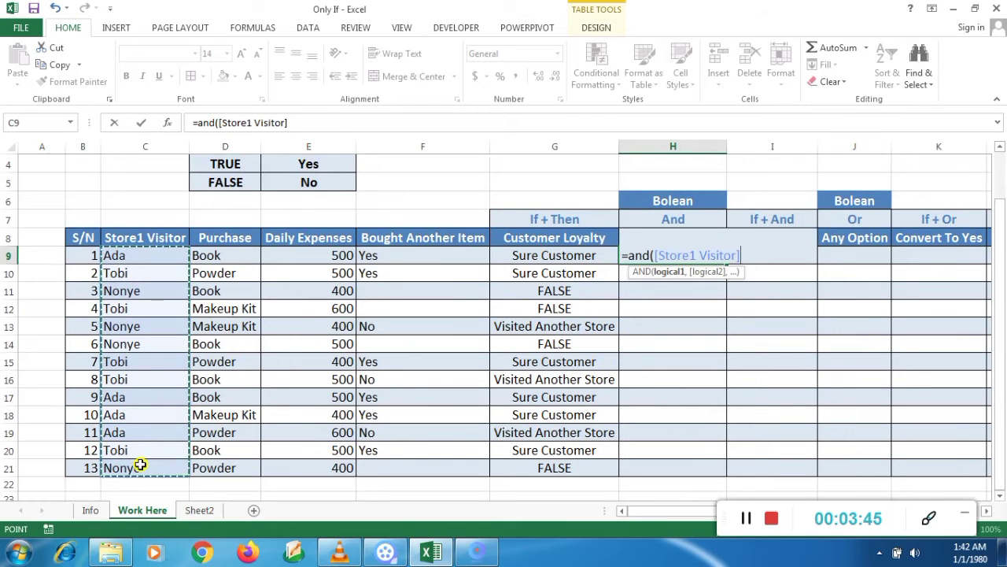
{"action": "type", "text": "="}
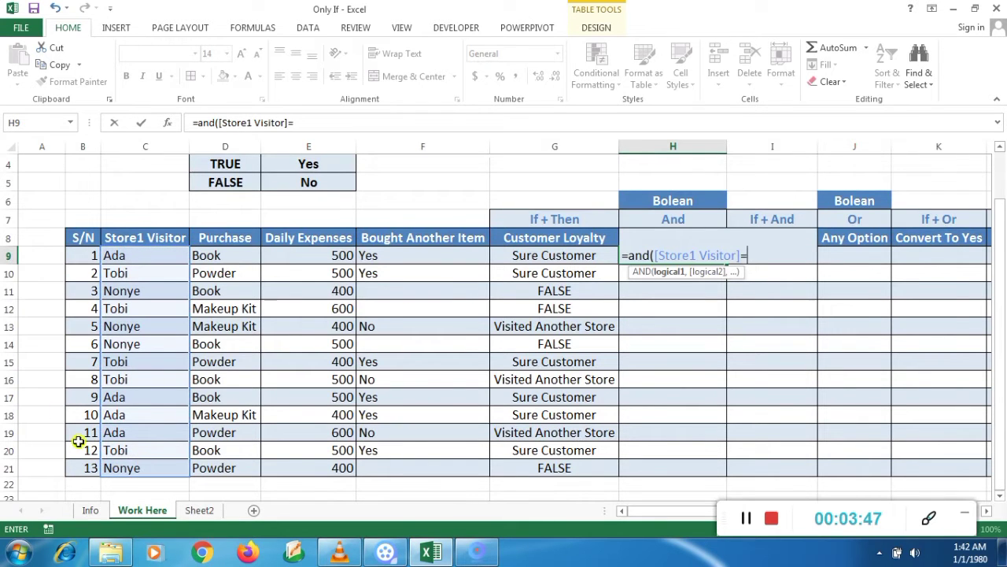
{"action": "left_click_drag", "start_coordinate": [1002, 241], "coordinate": [988, 160]}
{"action": "left_click", "coordinate": [716, 179]}
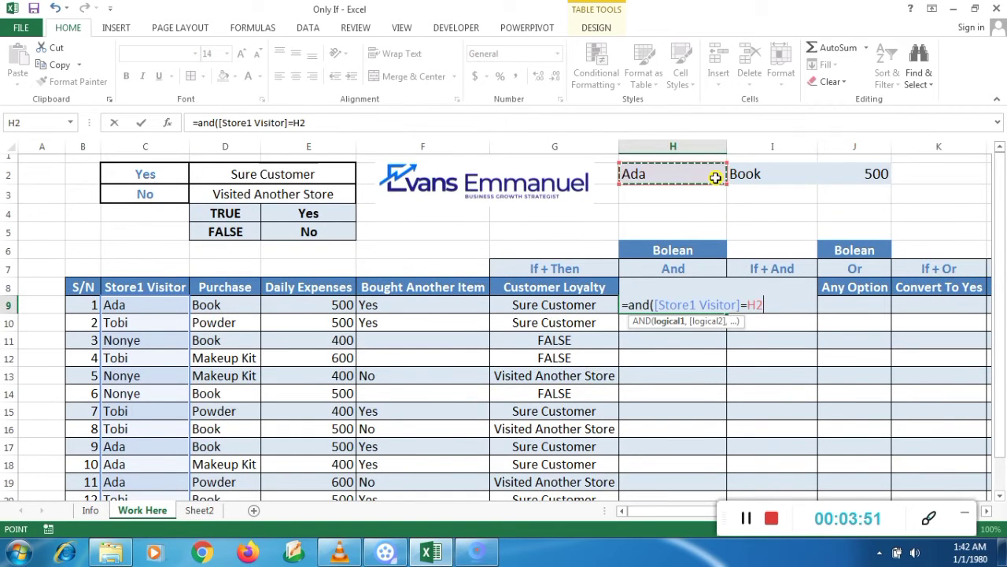
{"action": "type", "text": ","}
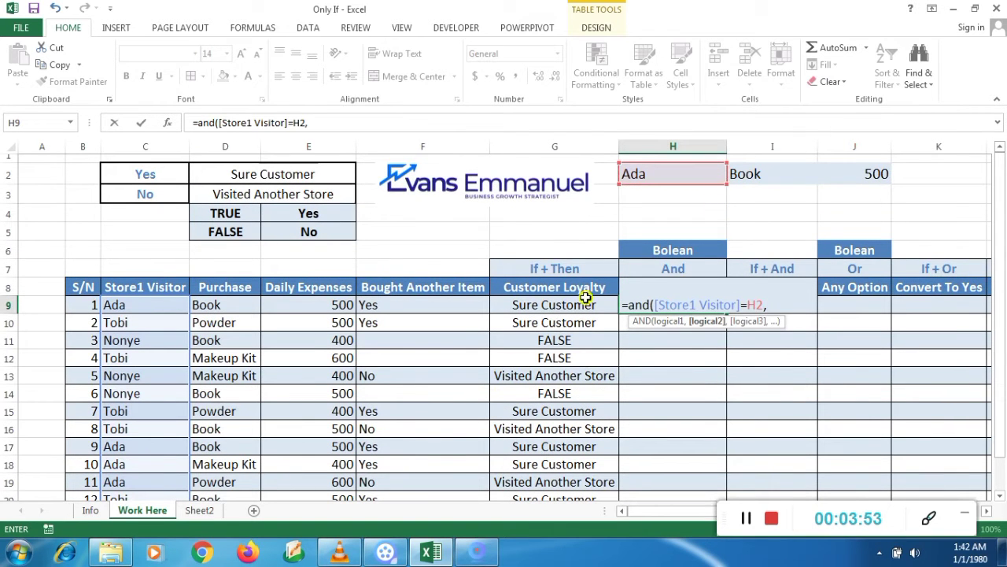
Add a second AND condition testing the whole Purchase column against the Book cell I2.
{"action": "left_click_drag", "start_coordinate": [240, 302], "coordinate": [234, 465]}
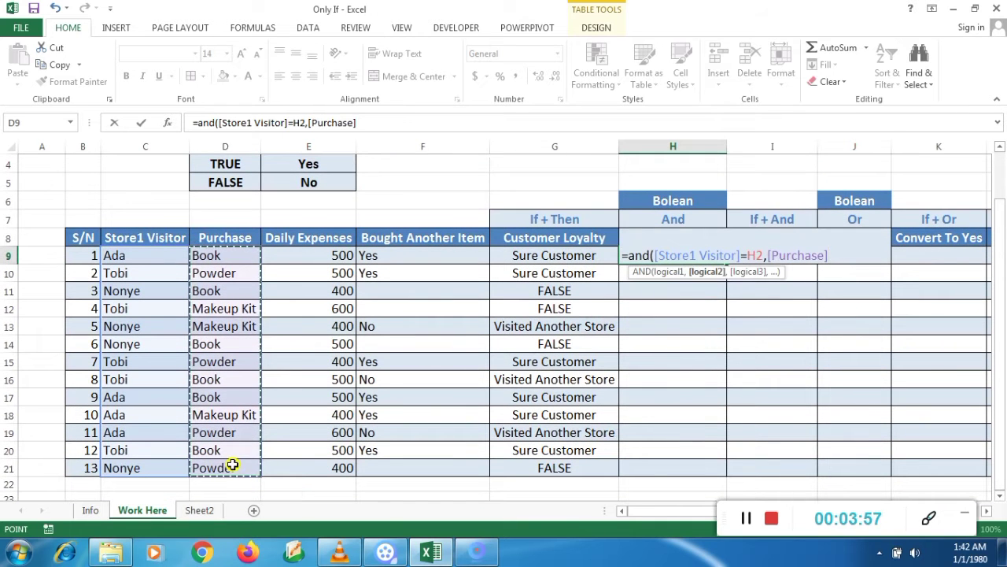
{"action": "type", "text": "="}
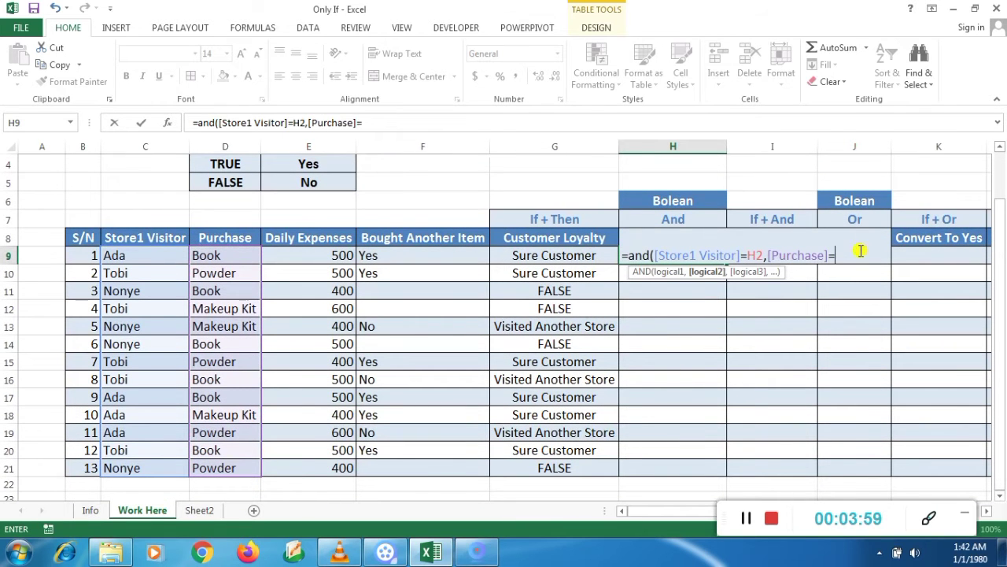
{"action": "scroll", "coordinate": [999, 221], "scroll_direction": "up", "scroll_amount": 1}
{"action": "left_click", "coordinate": [756, 175]}
{"action": "type", "text": ","}
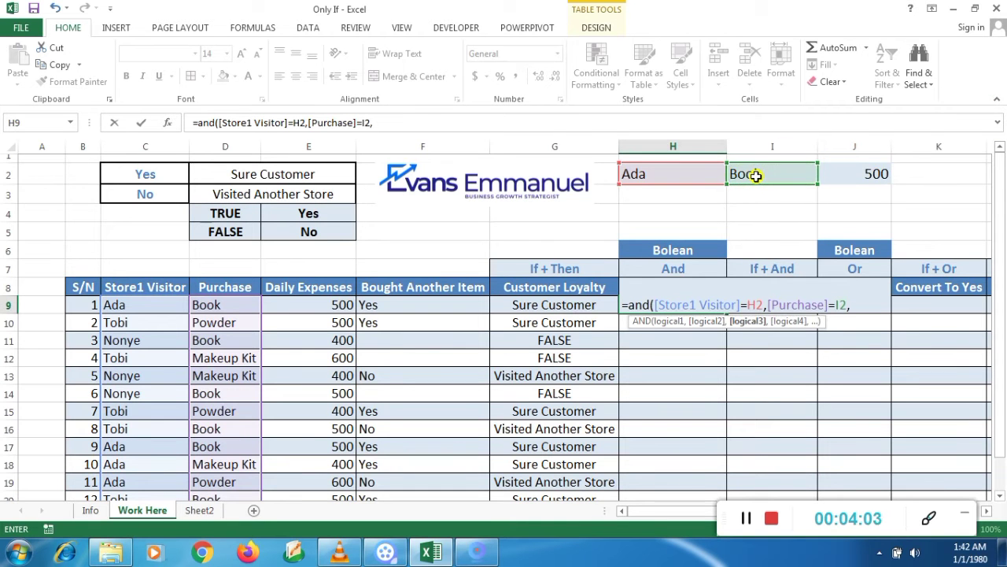
Add a third AND condition testing the whole Daily Expenses column against the 500 cell J2.
{"action": "left_click_drag", "start_coordinate": [334, 302], "coordinate": [325, 470]}
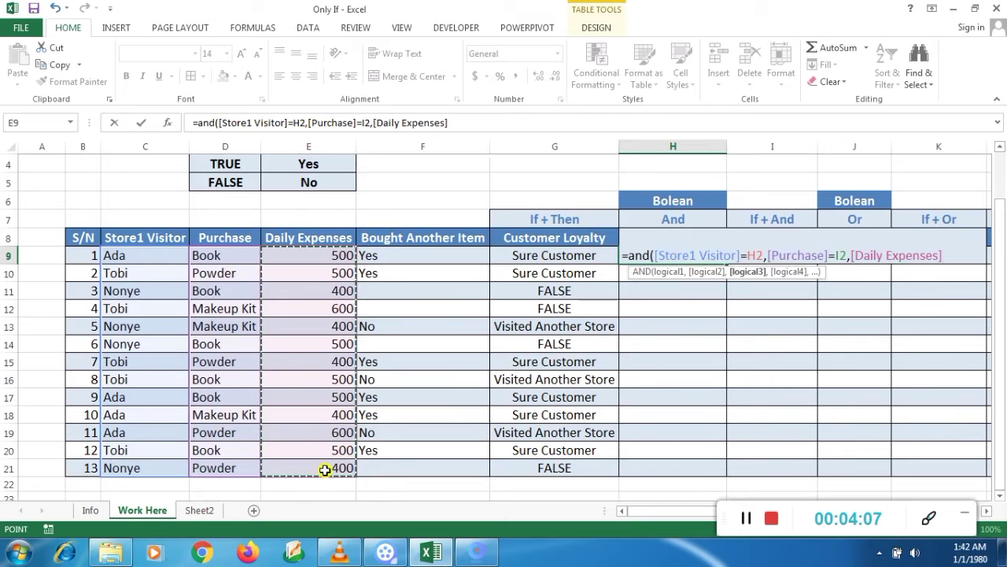
{"action": "type", "text": "="}
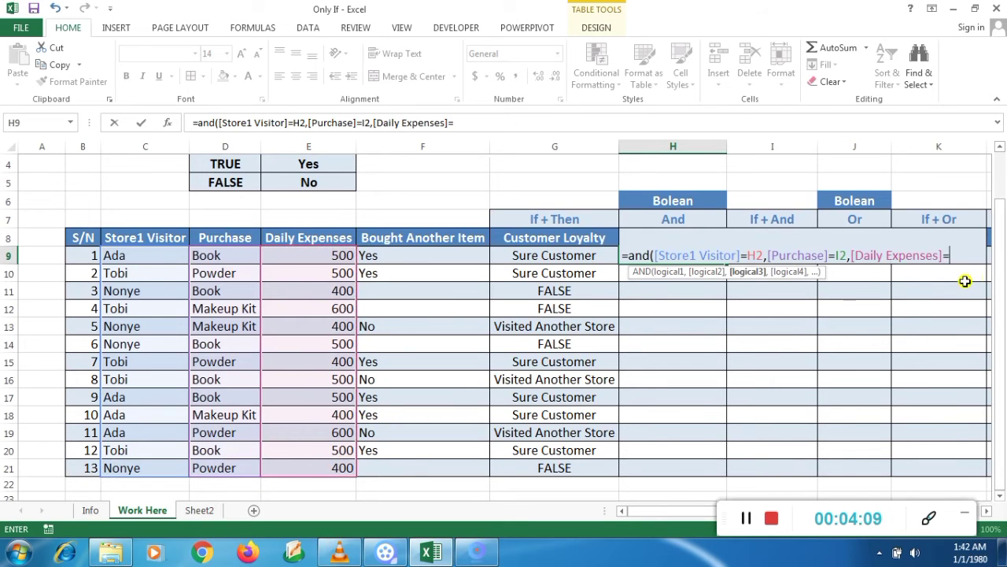
{"action": "left_click_drag", "start_coordinate": [1001, 279], "coordinate": [1001, 220]}
{"action": "left_click", "coordinate": [849, 166]}
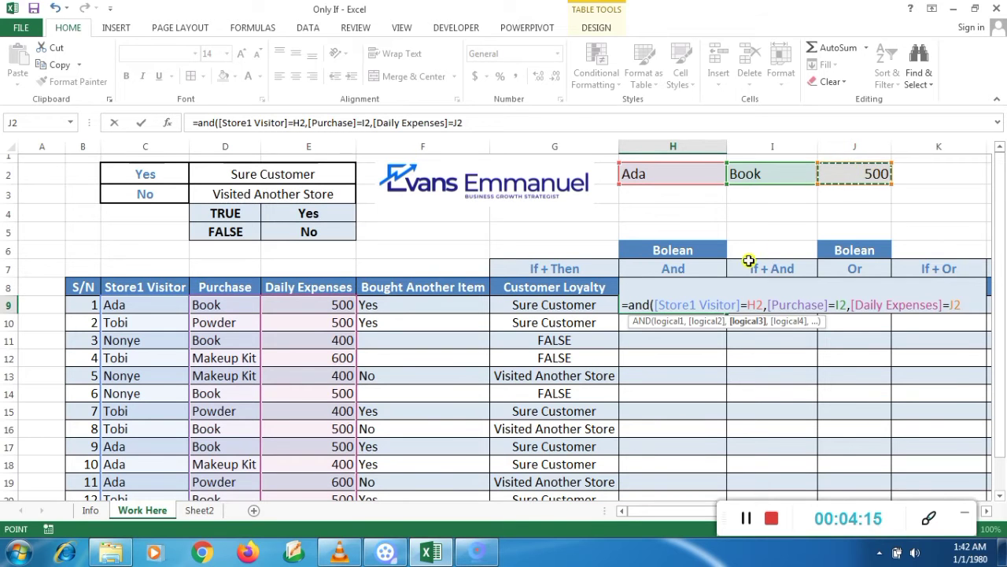
Make the H2, I2 and J2 references absolute in the AND formula and enter it for the whole And column.
{"action": "left_click", "coordinate": [753, 306]}
{"action": "key", "text": "F4"}
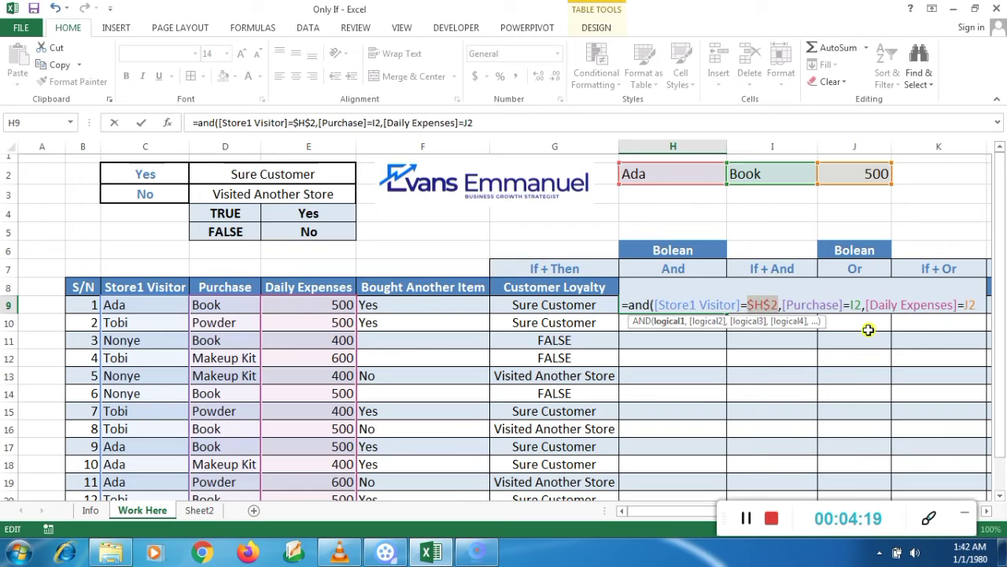
{"action": "left_click", "coordinate": [855, 306]}
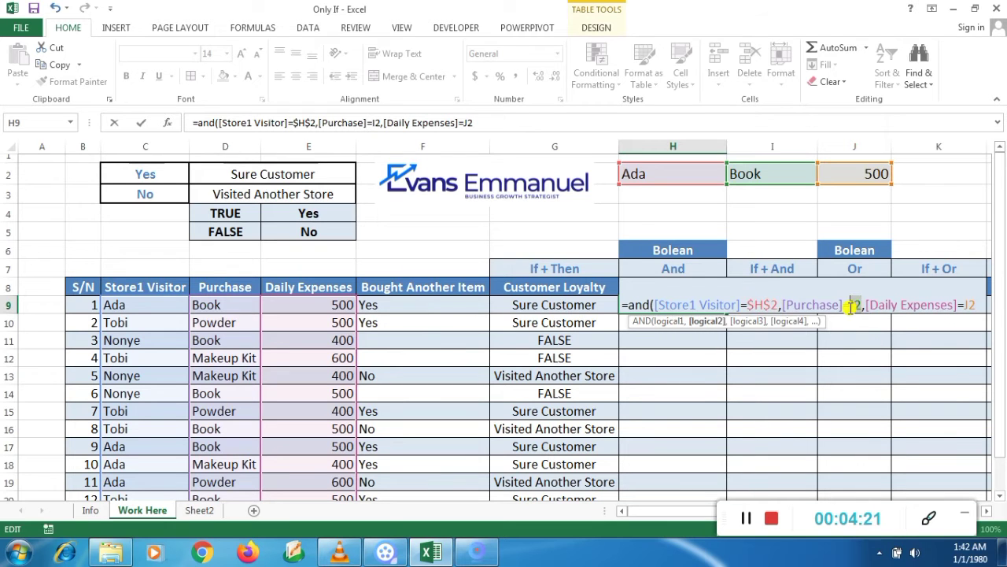
{"action": "key", "text": "F4"}
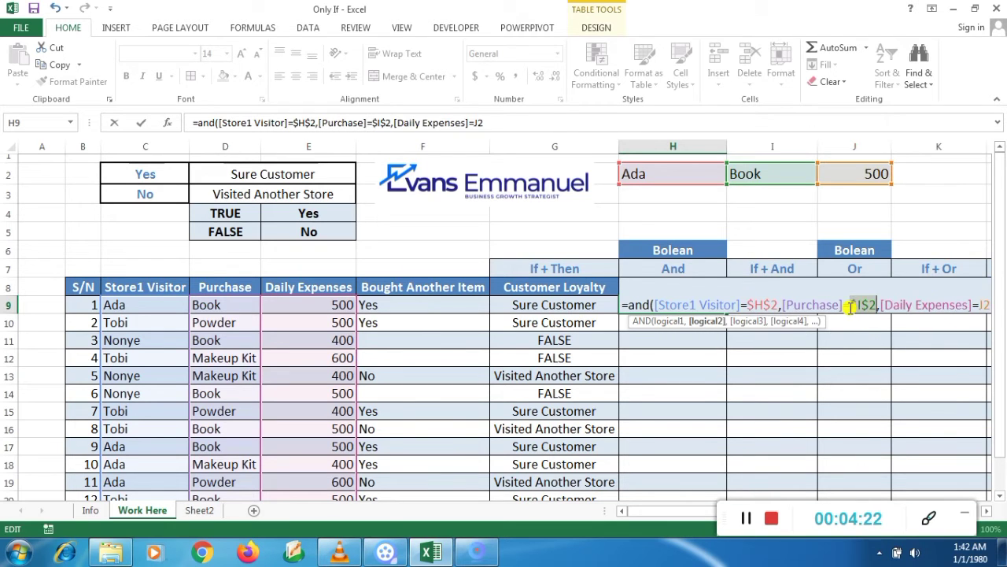
{"action": "left_click", "coordinate": [981, 304]}
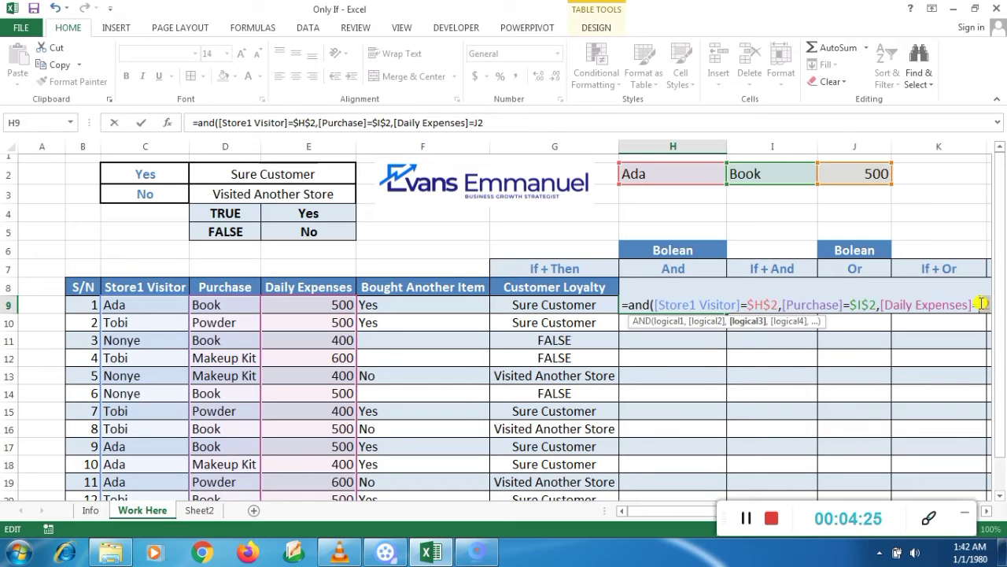
{"action": "key", "text": "F4"}
{"action": "key", "text": "Return"}
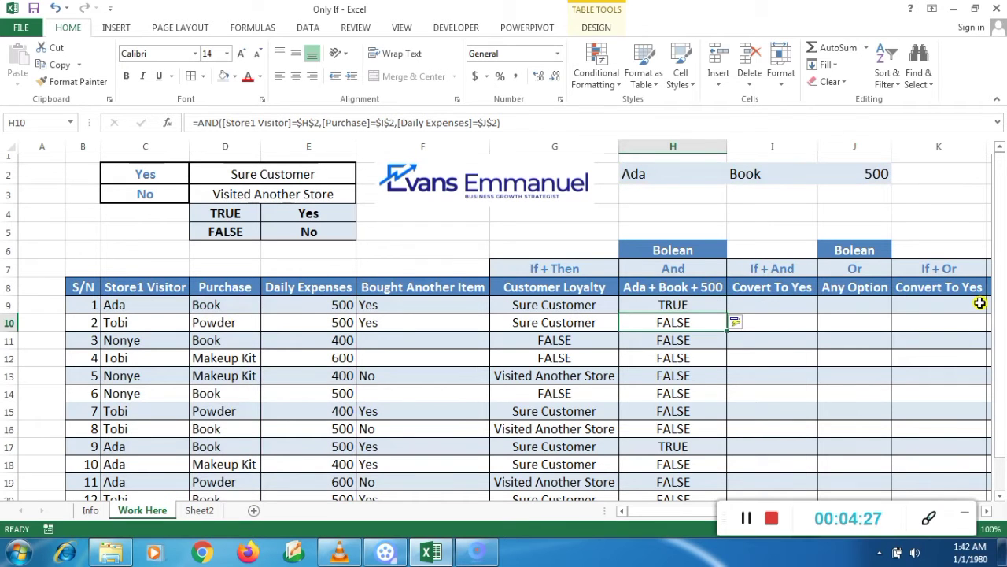
Review the AND formula's results down the whole Ada + Book + 500 column against the table rows.
{"action": "key", "text": "Down"}
{"action": "key", "text": "Down"}
{"action": "key", "text": "Down"}
{"action": "key", "text": "Down"}
{"action": "key", "text": "Down"}
{"action": "key", "text": "Down"}
{"action": "key", "text": "Down"}
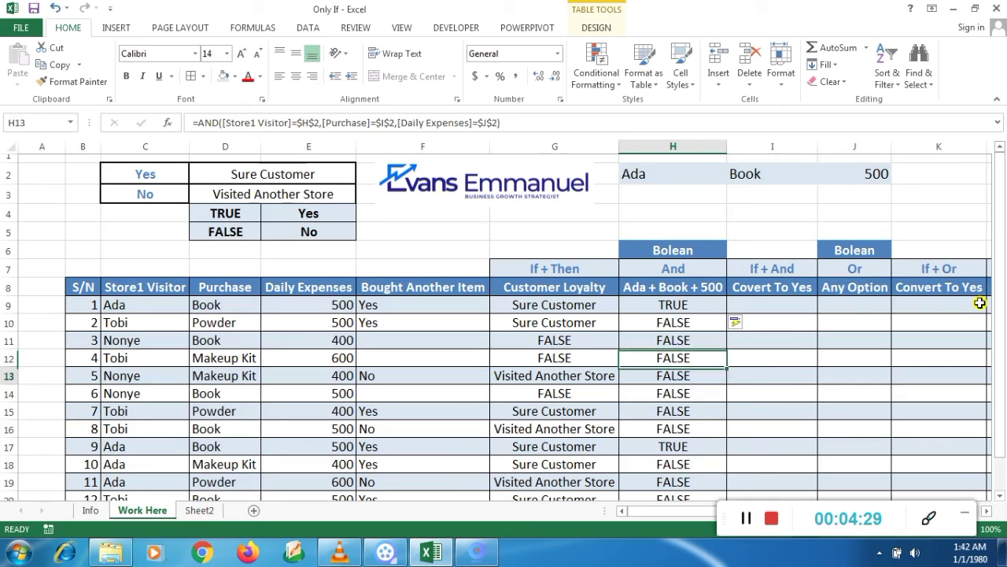
{"action": "key", "text": "Down"}
{"action": "key", "text": "Down"}
{"action": "key", "text": "Down"}
{"action": "key", "text": "Down"}
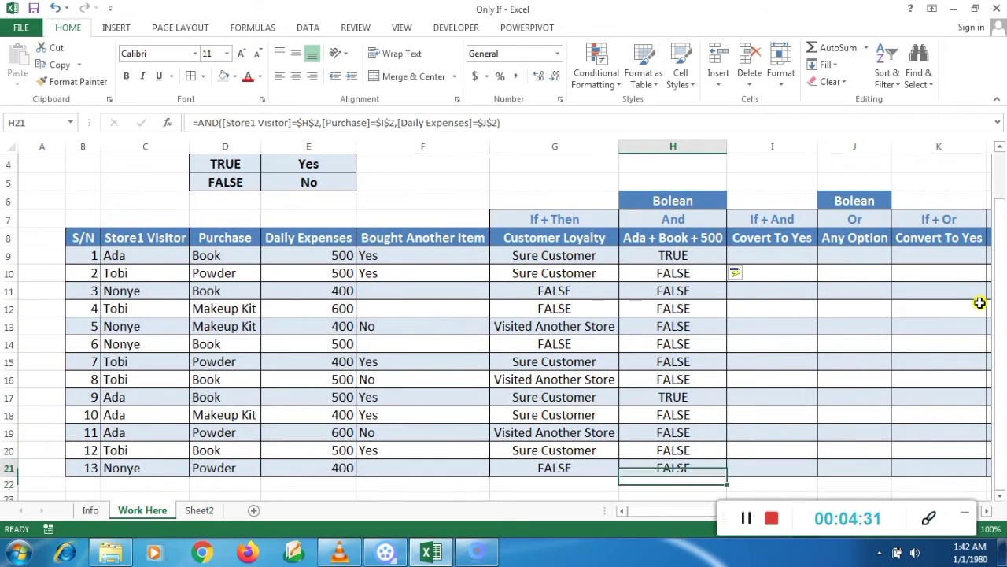
{"action": "key", "text": "ctrl+Up"}
{"action": "key", "text": "ctrl+Up"}
{"action": "key", "text": "ctrl+Up"}
{"action": "key", "text": "ctrl+Up"}
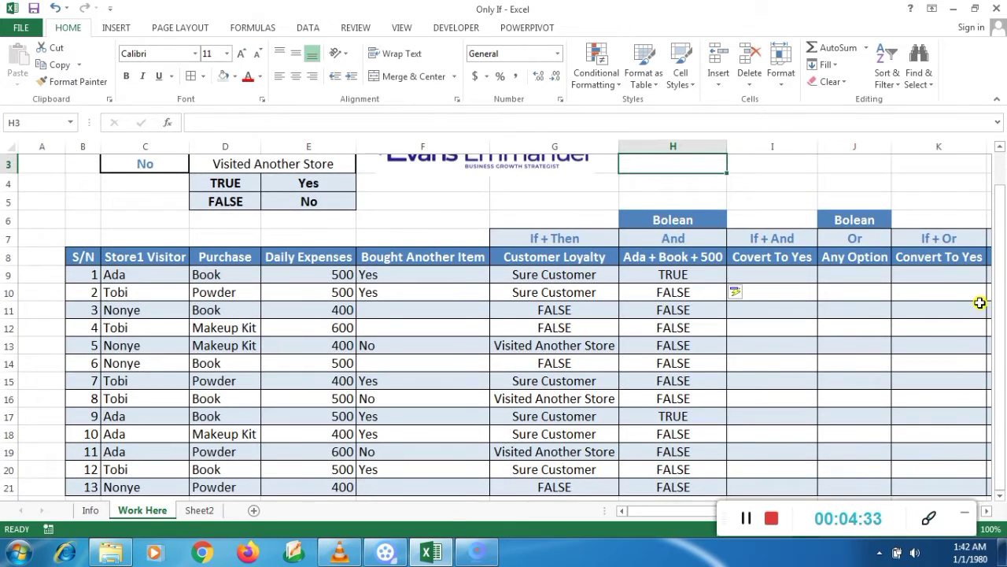
{"action": "key", "text": "Down"}
{"action": "key", "text": "Down"}
{"action": "key", "text": "Down"}
{"action": "key", "text": "Down"}
{"action": "key", "text": "Down"}
{"action": "key", "text": "Down"}
{"action": "key", "text": "Down"}
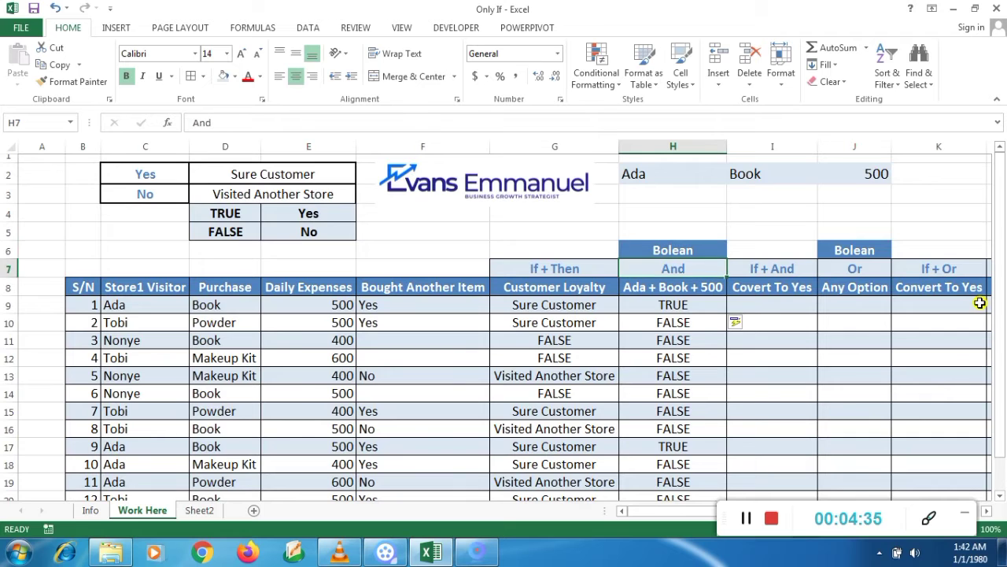
{"action": "key", "text": "Down"}
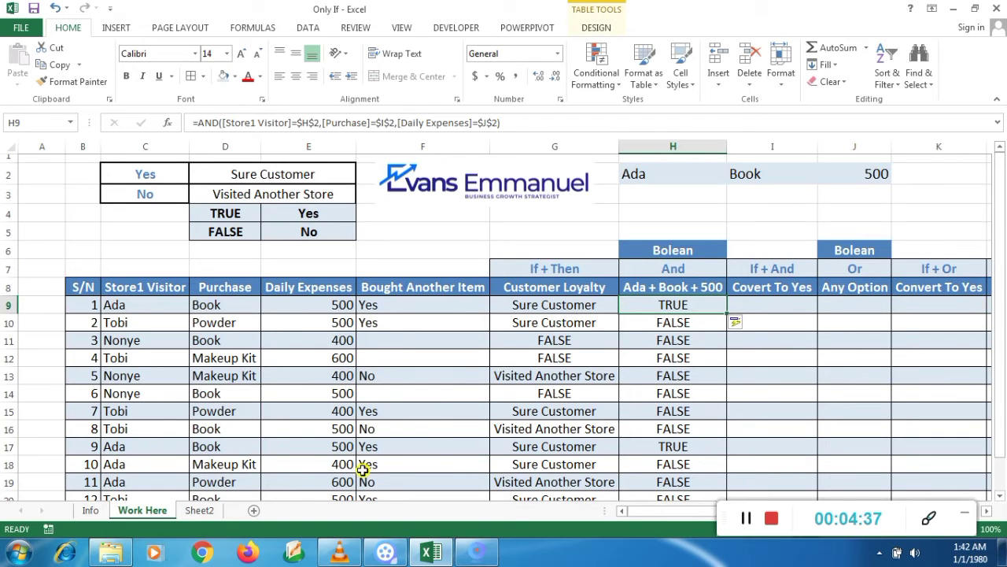
Change the Store1 Visitor entry for S/N 8 in C16 to the visitor name used in criteria cell H2.
{"action": "left_click", "coordinate": [139, 429]}
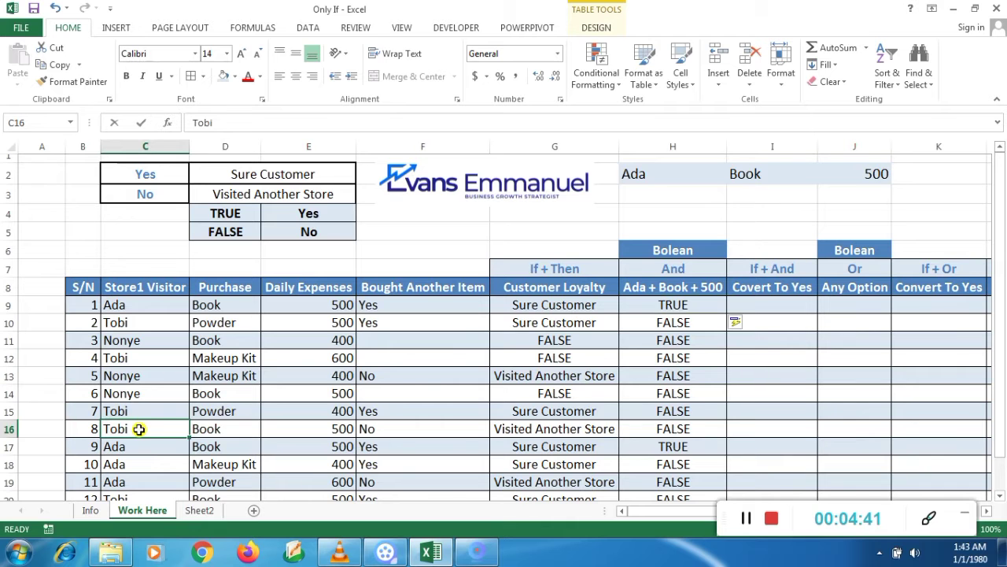
{"action": "type", "text": "Ada"}
{"action": "key", "text": "Return"}
{"action": "key", "text": "Return"}
{"action": "key", "text": "Return"}
{"action": "key", "text": "Return"}
{"action": "key", "text": "Return"}
{"action": "key", "text": "Return"}
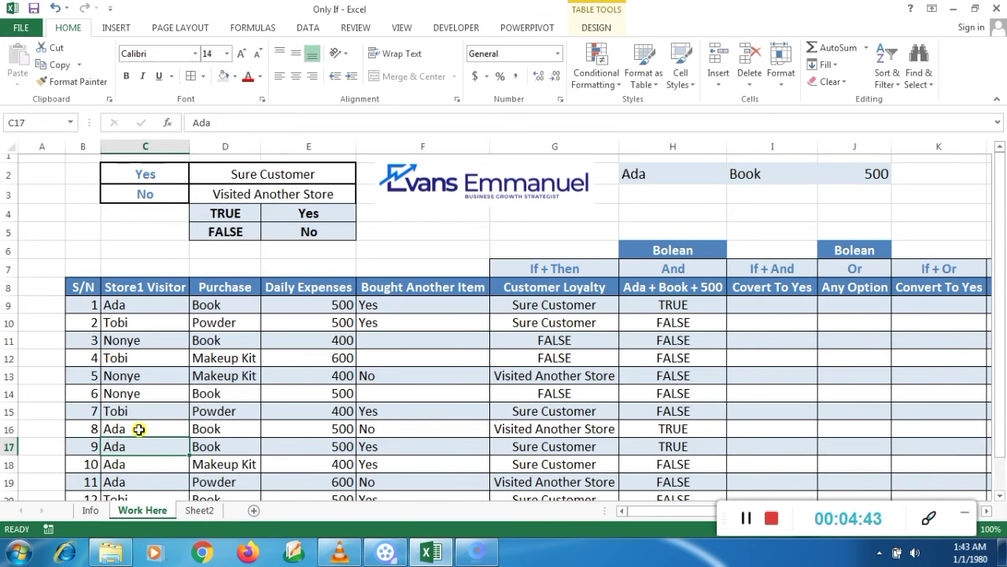
{"action": "key", "text": "Return"}
{"action": "key", "text": "Return"}
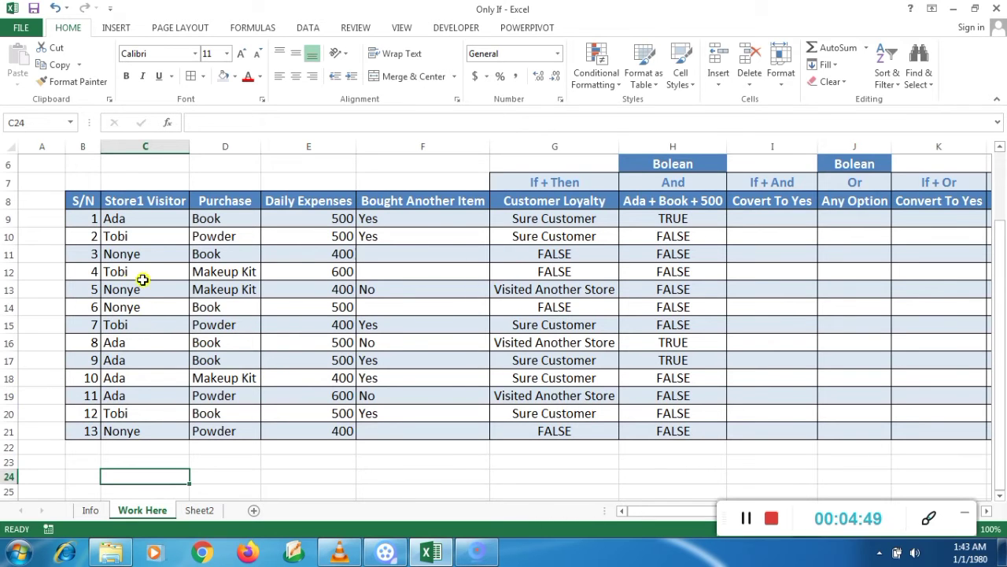
Examine the criteria row and headings above the If + And column, and the first And column results.
{"action": "left_click", "coordinate": [779, 221]}
{"action": "key", "text": "Up"}
{"action": "key", "text": "Up"}
{"action": "key", "text": "Up"}
{"action": "key", "text": "Up"}
{"action": "key", "text": "Up"}
{"action": "key", "text": "Up"}
{"action": "key", "text": "Up"}
{"action": "key", "text": "Up"}
{"action": "key", "text": "Down"}
{"action": "key", "text": "Down"}
{"action": "key", "text": "Down"}
{"action": "key", "text": "Down"}
{"action": "key", "text": "Down"}
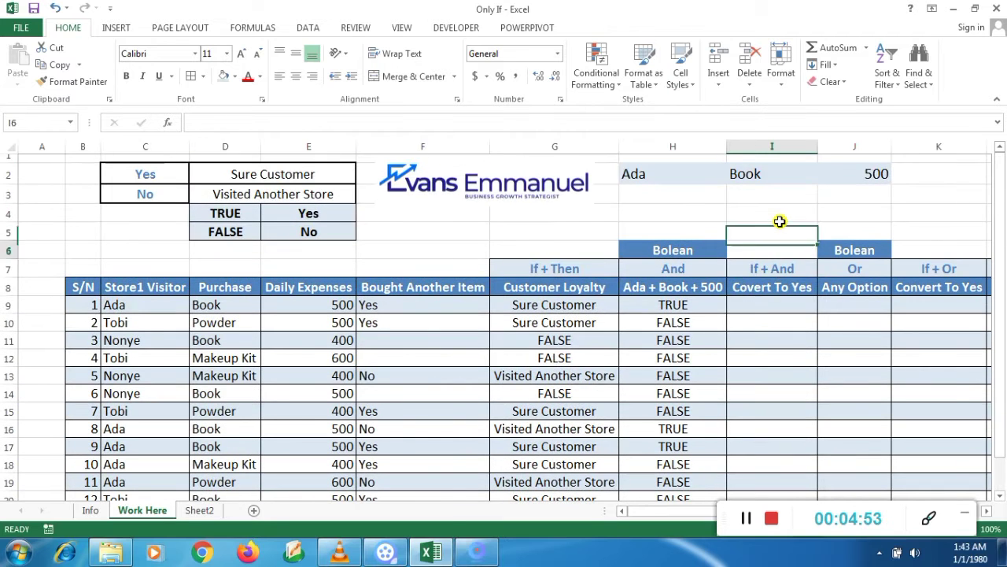
{"action": "key", "text": "Down"}
{"action": "key", "text": "Down"}
{"action": "key", "text": "Down"}
{"action": "key", "text": "Left"}
{"action": "key", "text": "Down"}
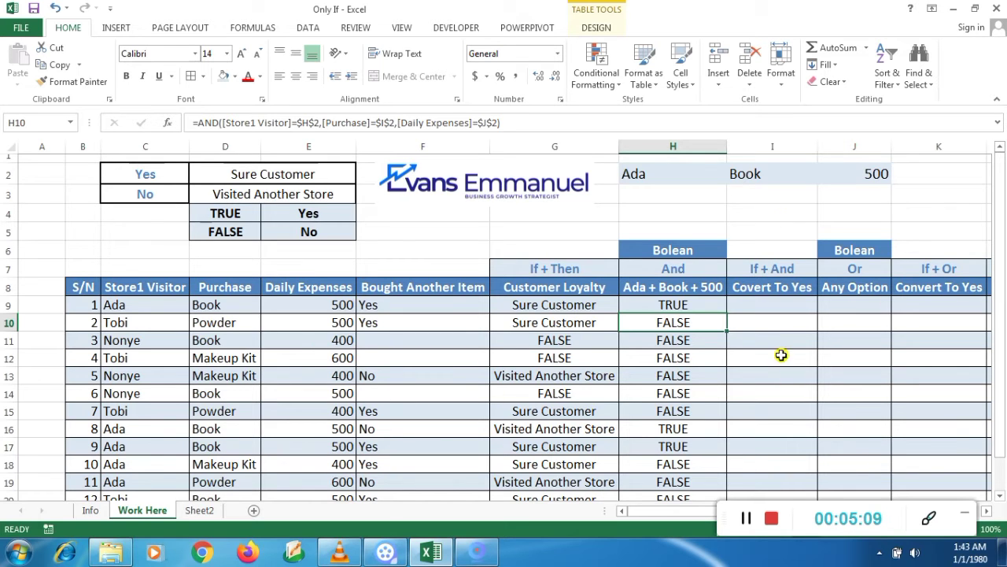
Start an IF formula with a nested AND function in I9, the first data cell of the If + And column.
{"action": "left_click", "coordinate": [780, 309]}
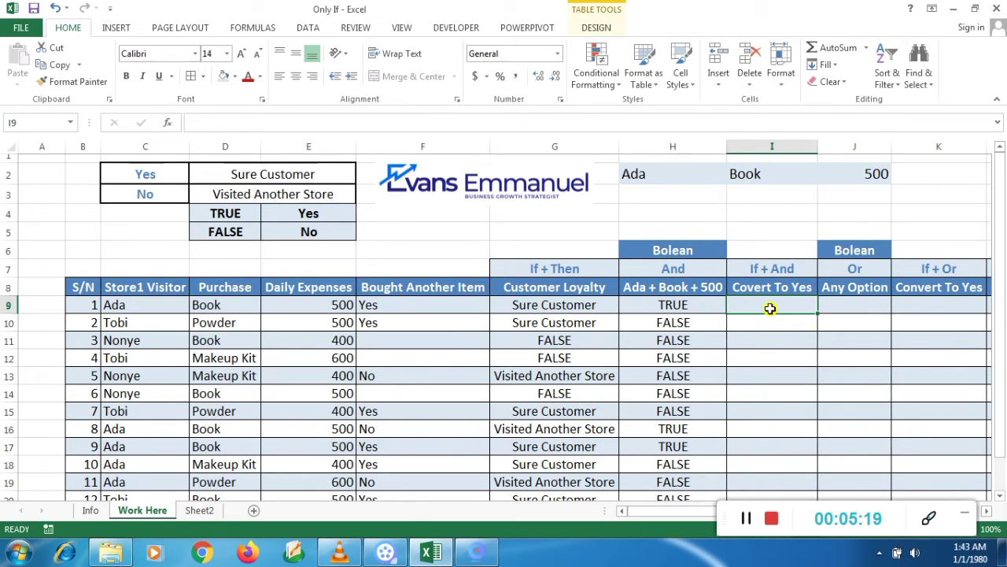
{"action": "type", "text": "="}
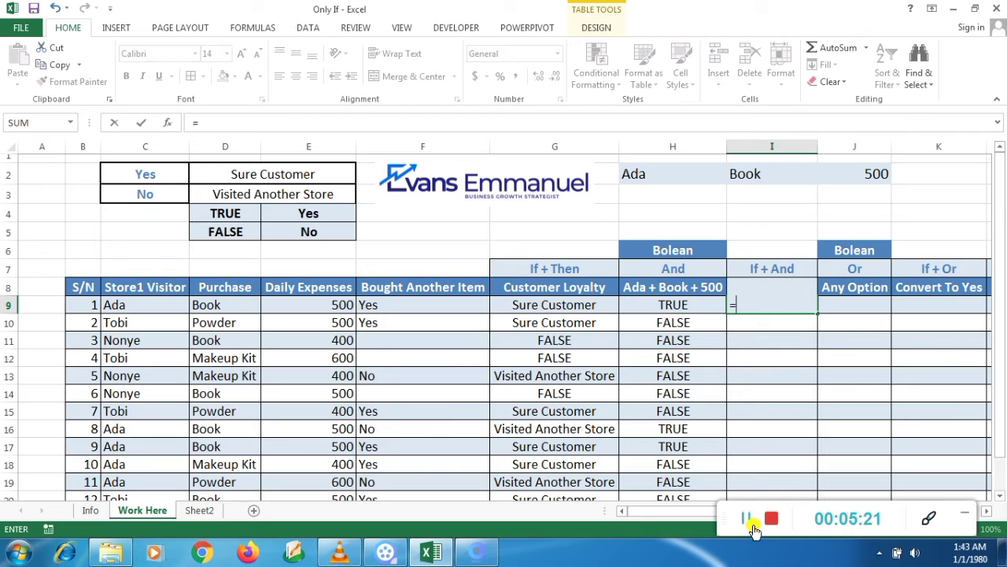
{"action": "left_click", "coordinate": [754, 307]}
{"action": "type", "text": "=if"}
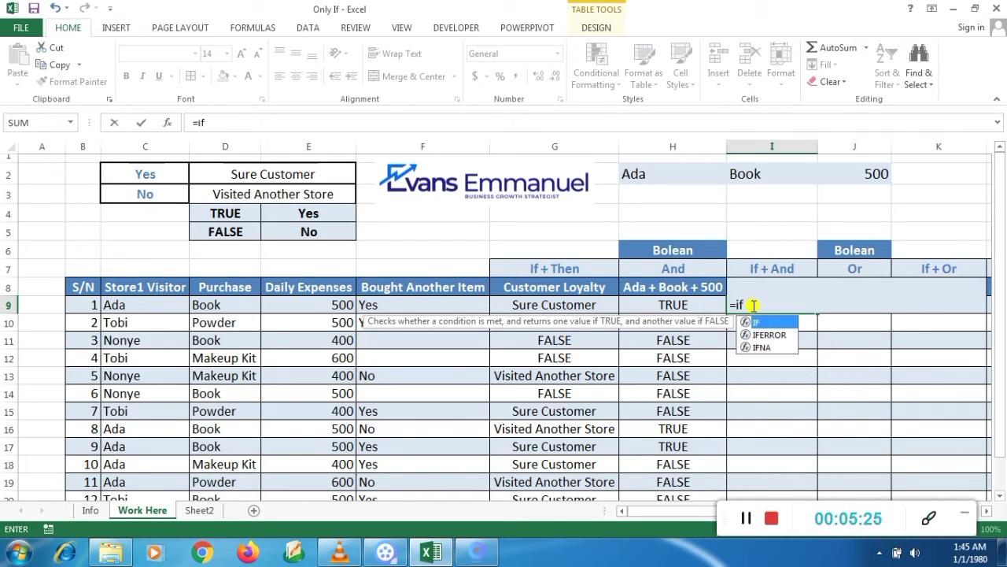
{"action": "type", "text": "(and("}
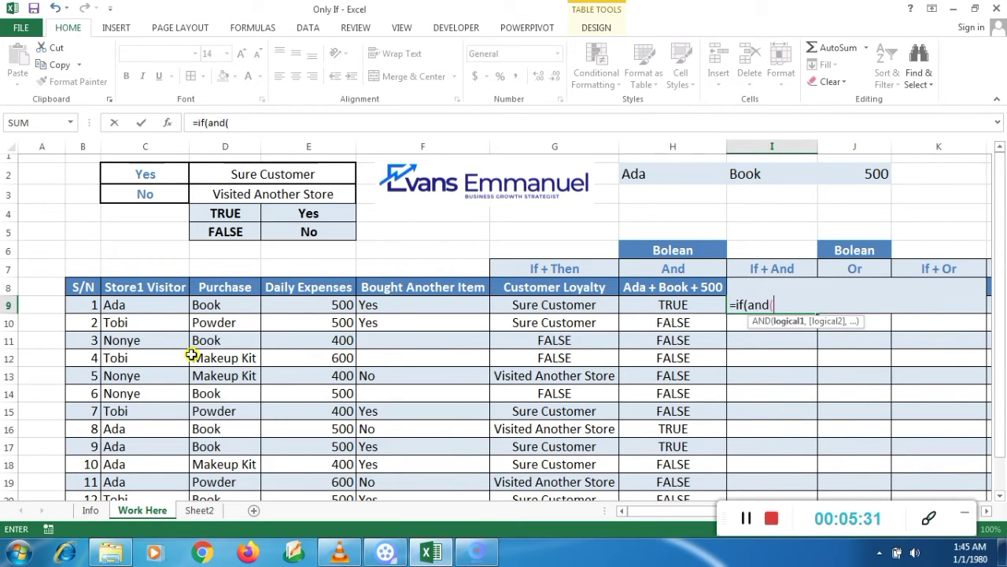
Set the nested AND's first condition to the whole Store1 Visitor column equal to H2.
{"action": "left_click_drag", "start_coordinate": [164, 301], "coordinate": [149, 475]}
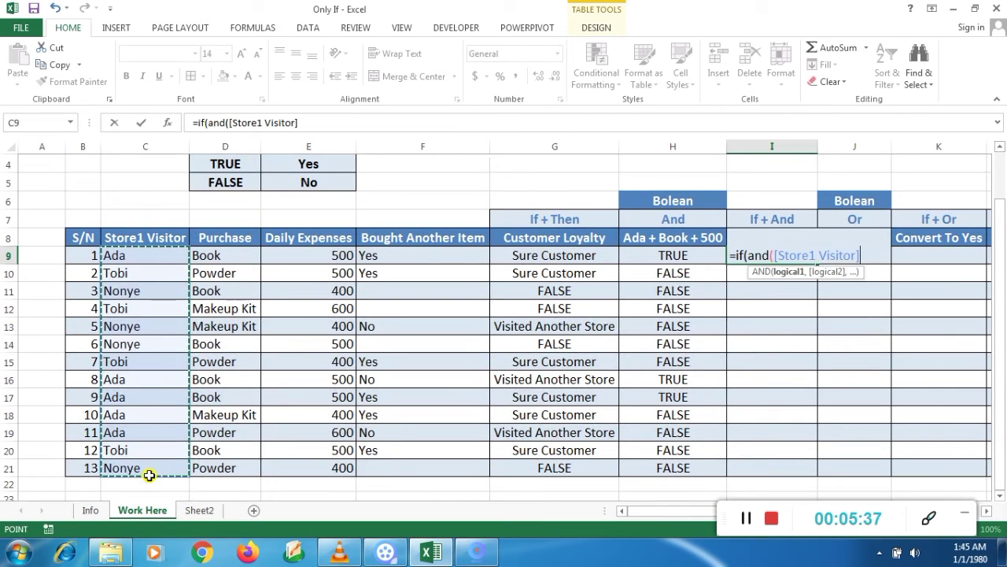
{"action": "type", "text": "="}
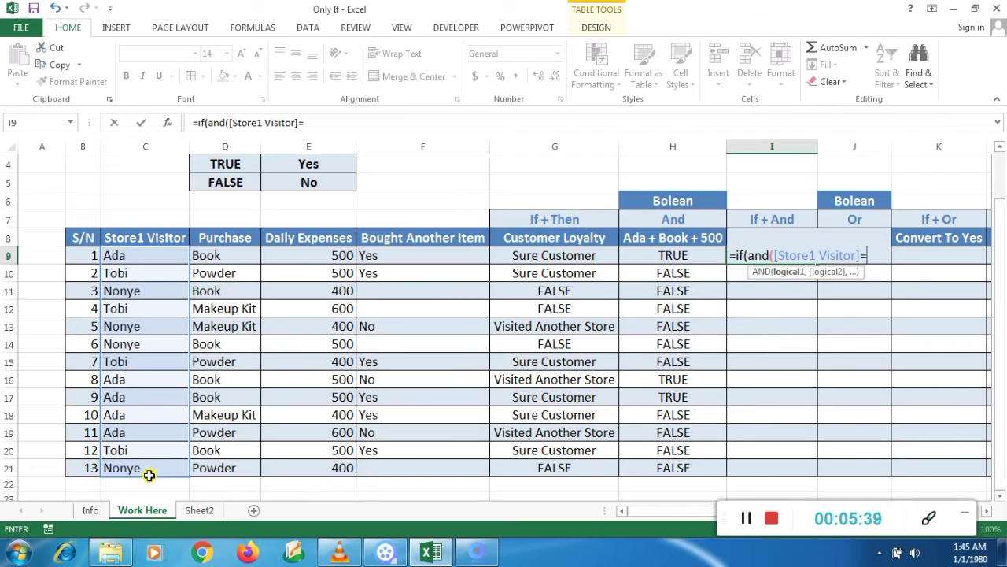
{"action": "left_click_drag", "start_coordinate": [1001, 228], "coordinate": [990, 132]}
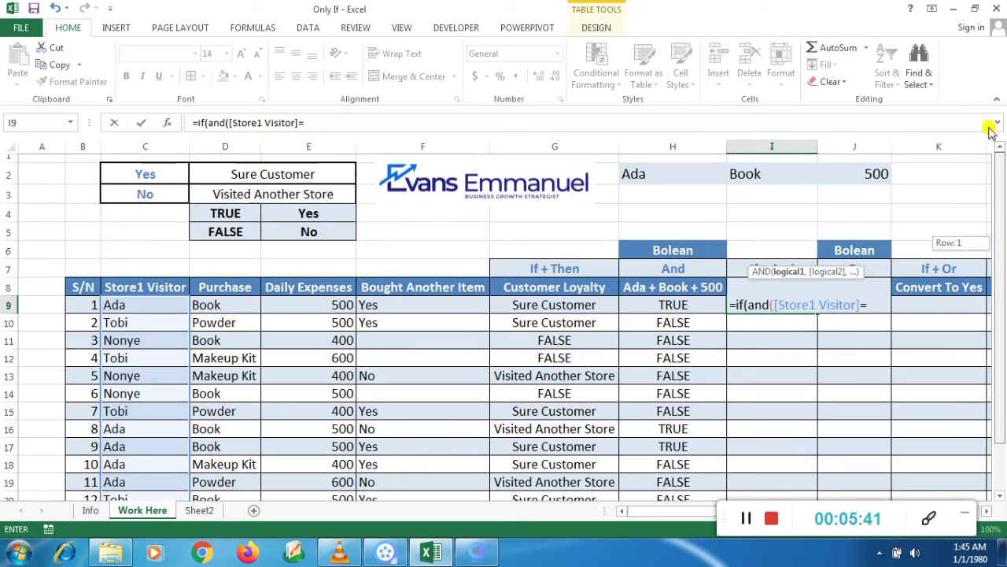
{"action": "left_click", "coordinate": [645, 177]}
Add a second condition to the nested AND testing the whole Purchase column against the Book cell I2.
{"action": "type", "text": ","}
{"action": "left_click", "coordinate": [240, 312]}
{"action": "left_click_drag", "start_coordinate": [238, 325], "coordinate": [227, 462]}
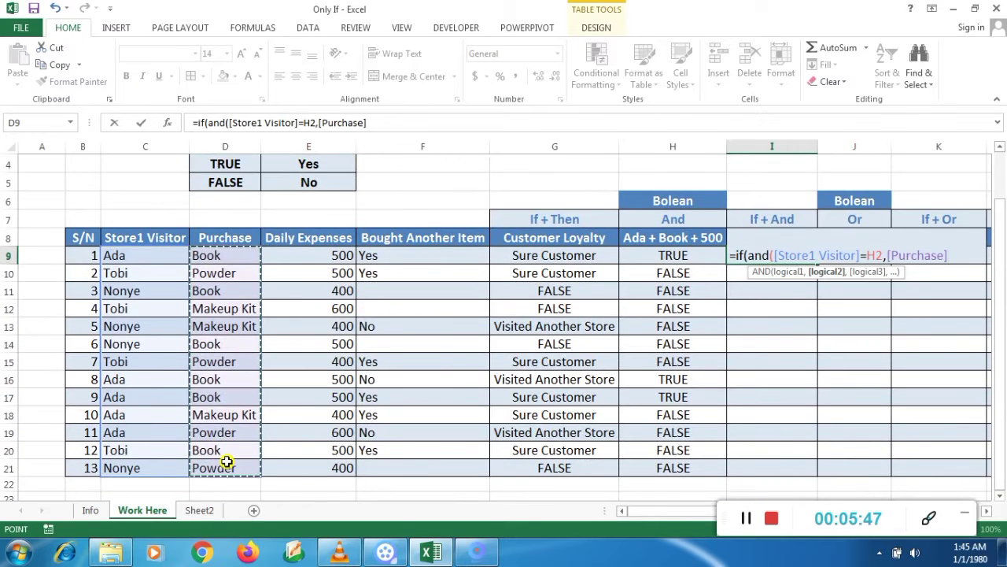
{"action": "type", "text": "="}
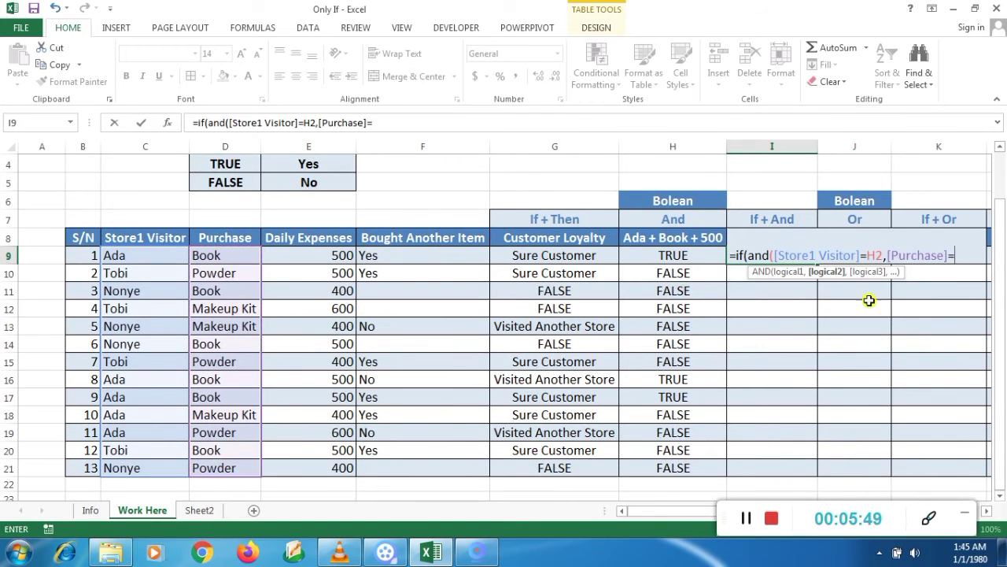
{"action": "scroll", "coordinate": [999, 259], "scroll_direction": "up", "scroll_amount": 1}
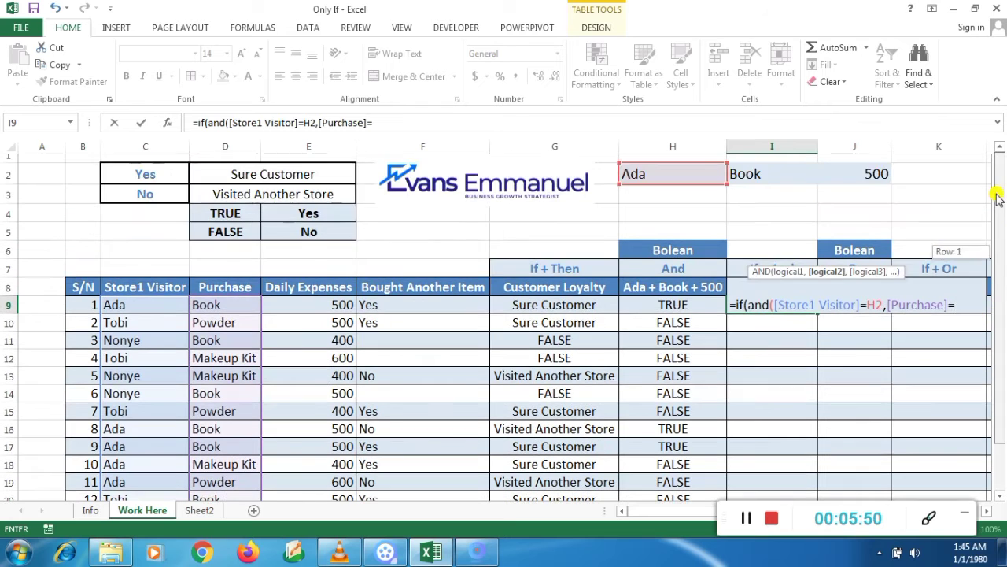
{"action": "left_click", "coordinate": [800, 181]}
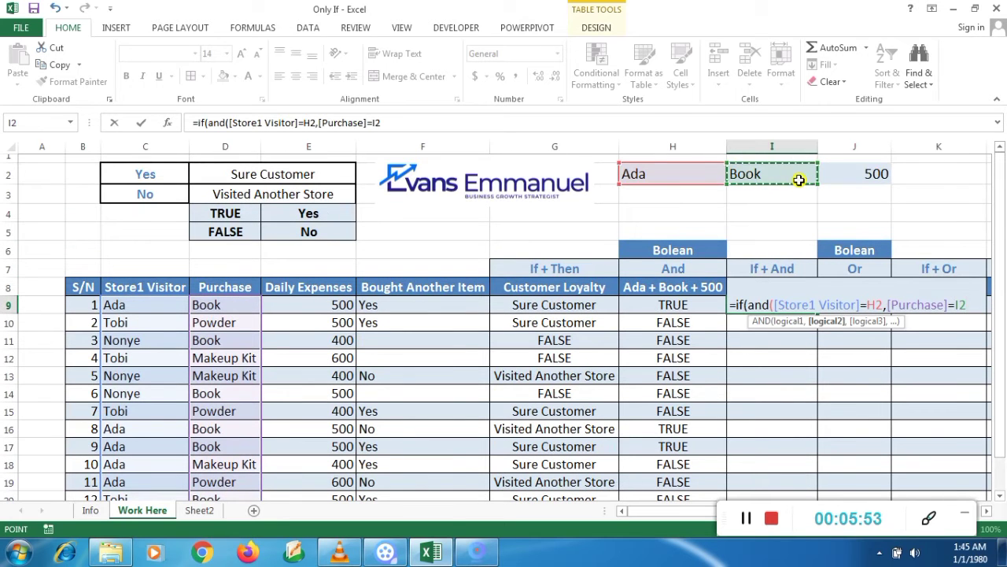
Add a third condition to the nested AND testing the whole Daily Expenses column against the 500 cell J2.
{"action": "type", "text": ","}
{"action": "left_click", "coordinate": [337, 307]}
{"action": "left_click_drag", "start_coordinate": [337, 307], "coordinate": [325, 468]}
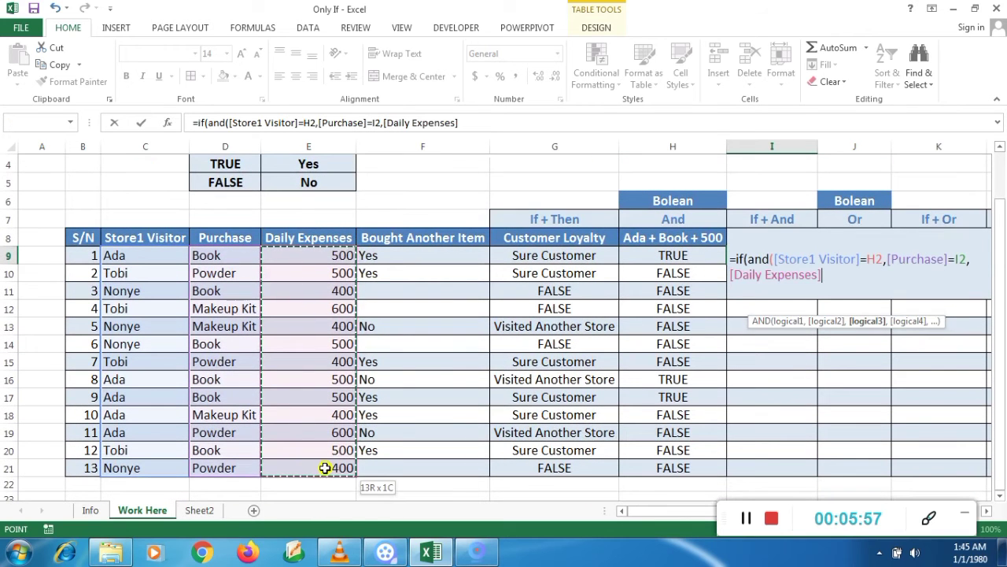
{"action": "type", "text": "="}
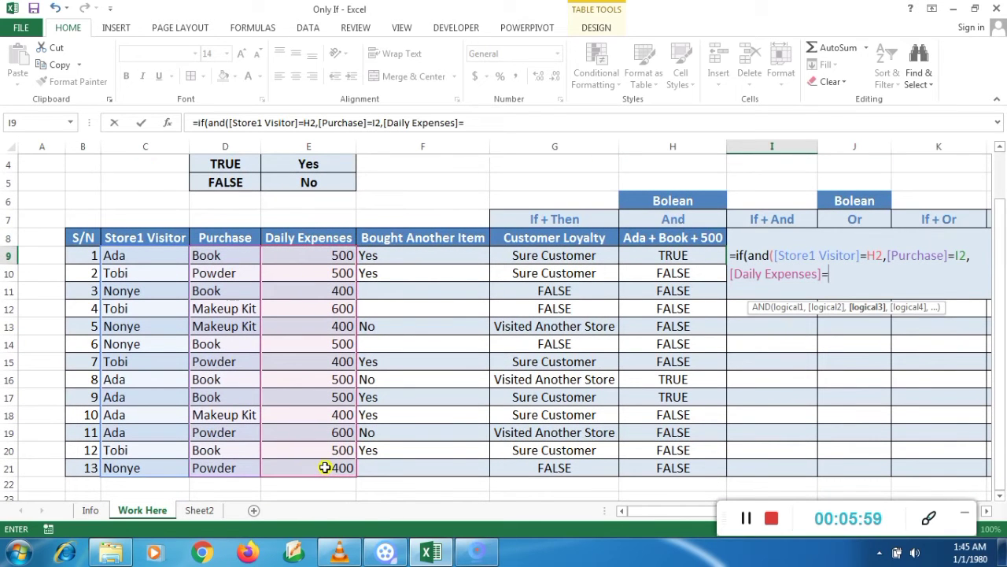
{"action": "left_click_drag", "start_coordinate": [1002, 284], "coordinate": [1001, 272]}
{"action": "left_click", "coordinate": [834, 176]}
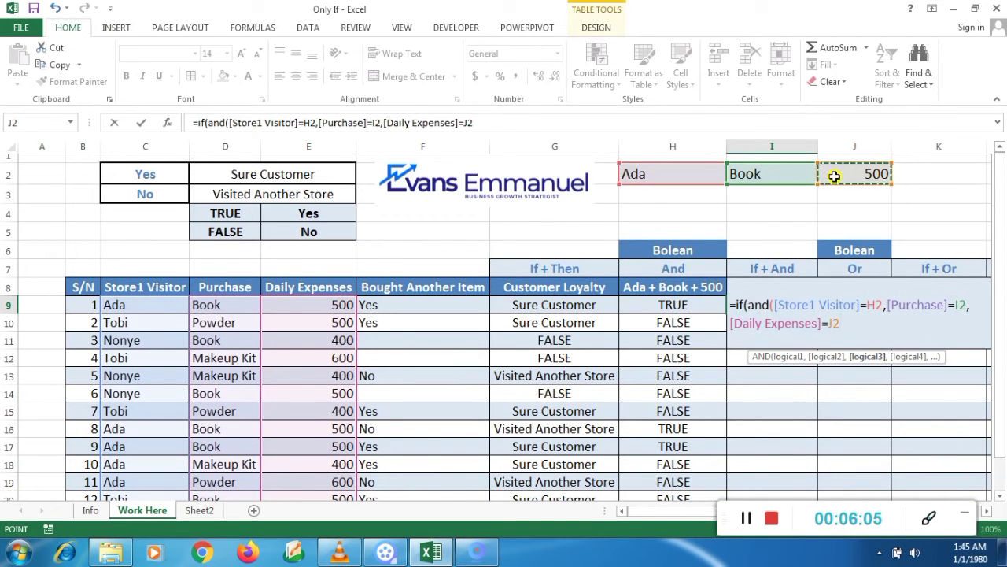
Add "Yes" and "No" after the J2 condition, close the parentheses and try to enter the IF formula.
{"action": "type", "text": ","}
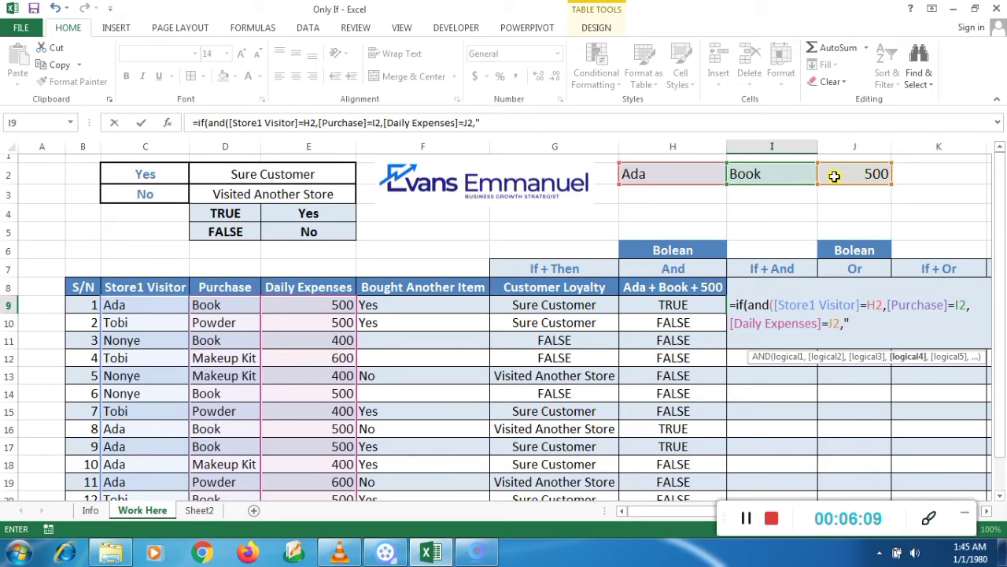
{"action": "type", "text": "\"True"}
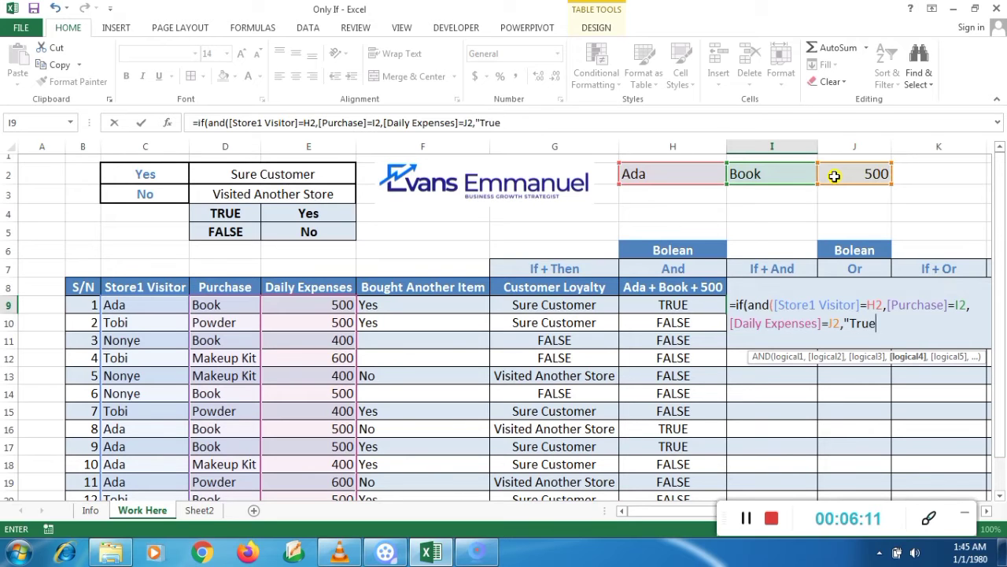
{"action": "key", "text": "BackSpace"}
{"action": "key", "text": "BackSpace"}
{"action": "key", "text": "BackSpace"}
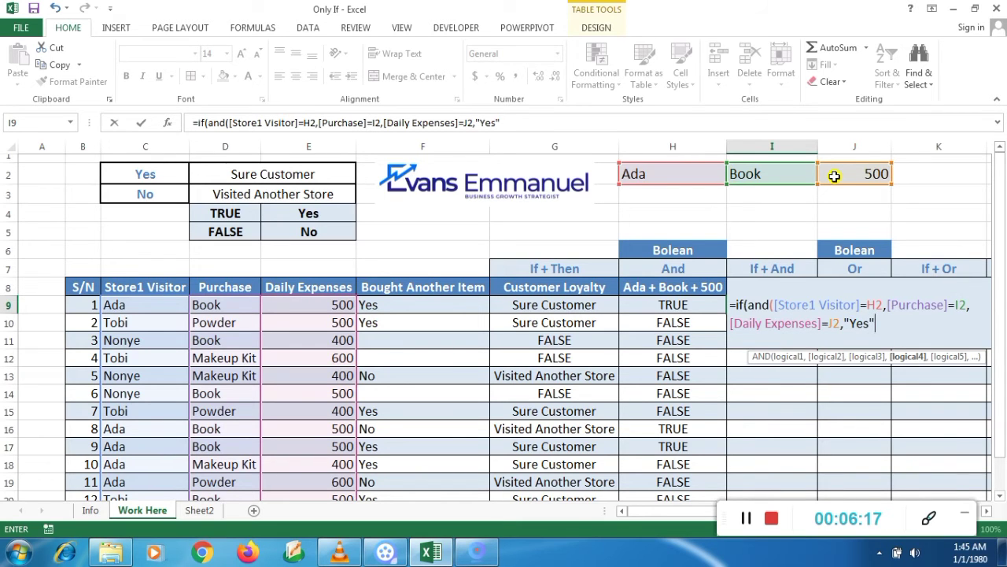
{"action": "type", "text": ",\"No"}
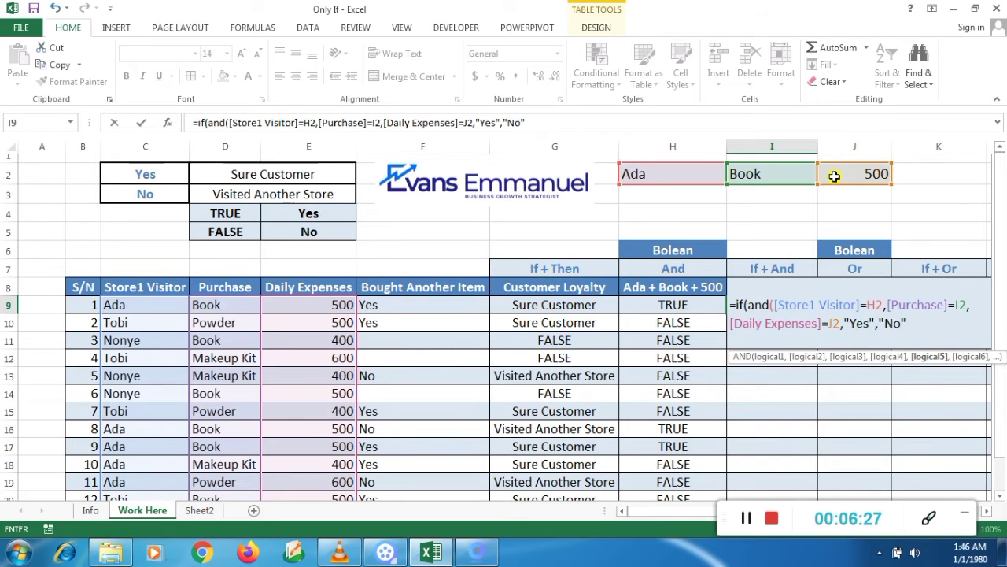
{"action": "type", "text": ")"}
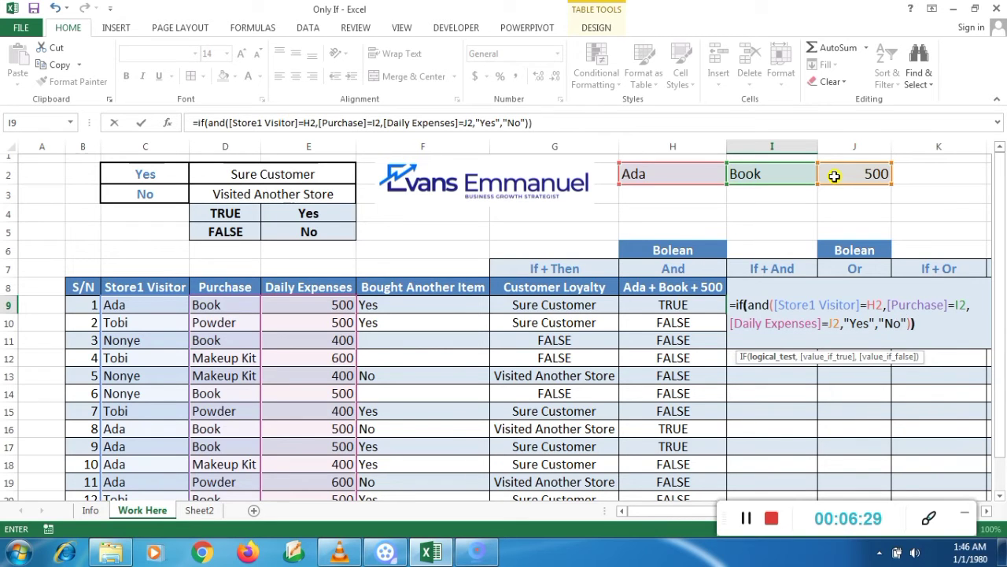
{"action": "key", "text": "Return"}
{"action": "key", "text": "Return"}
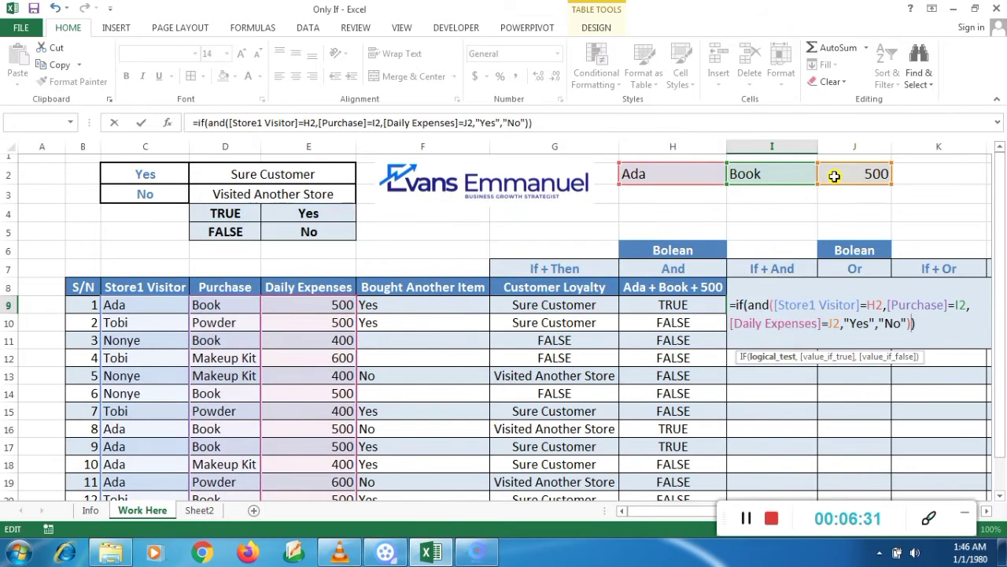
Close the nested AND's parenthesis directly after the J2 condition and separate it from the Yes argument with a comma.
{"action": "left_click", "coordinate": [746, 518]}
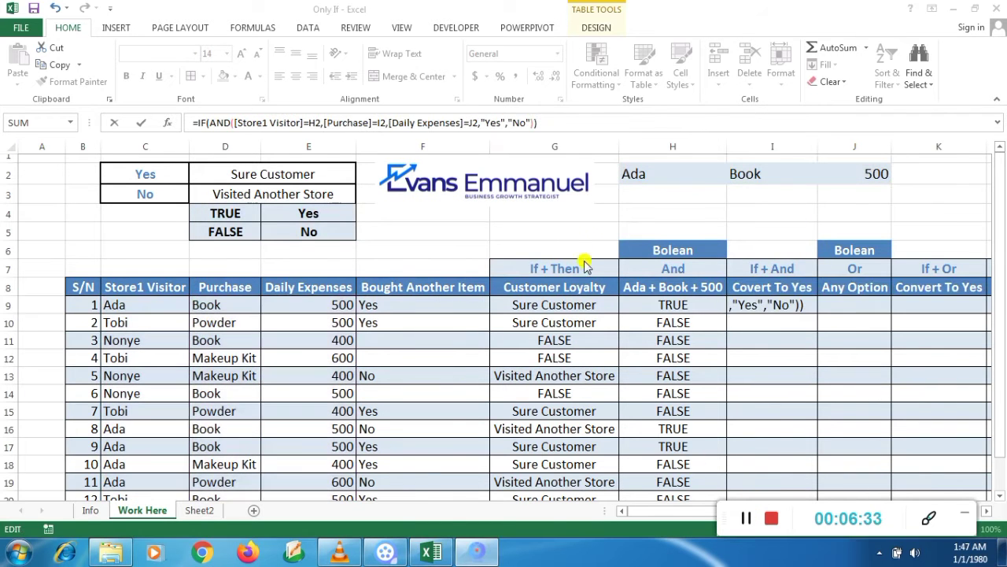
{"action": "left_click", "coordinate": [477, 123]}
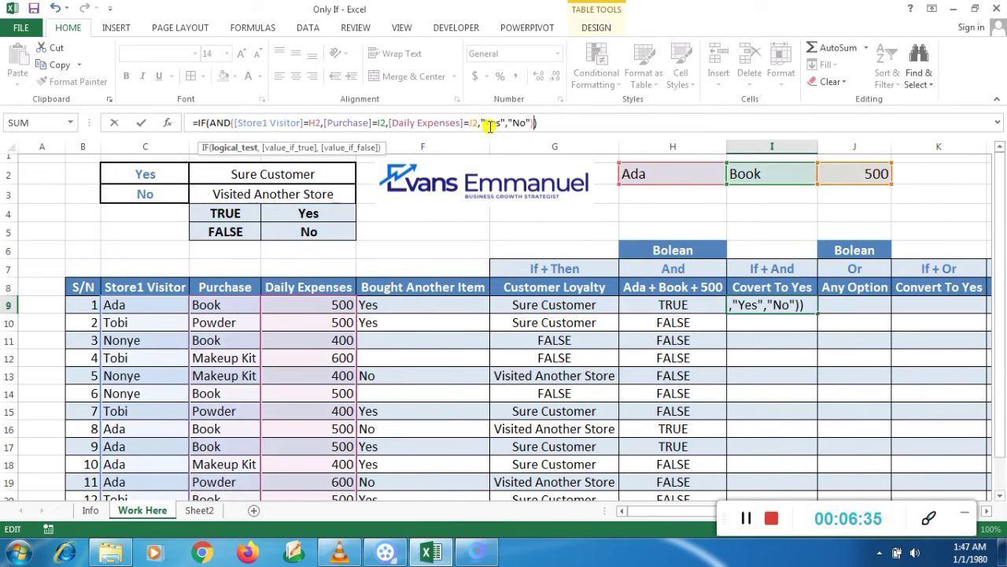
{"action": "left_click", "coordinate": [478, 123]}
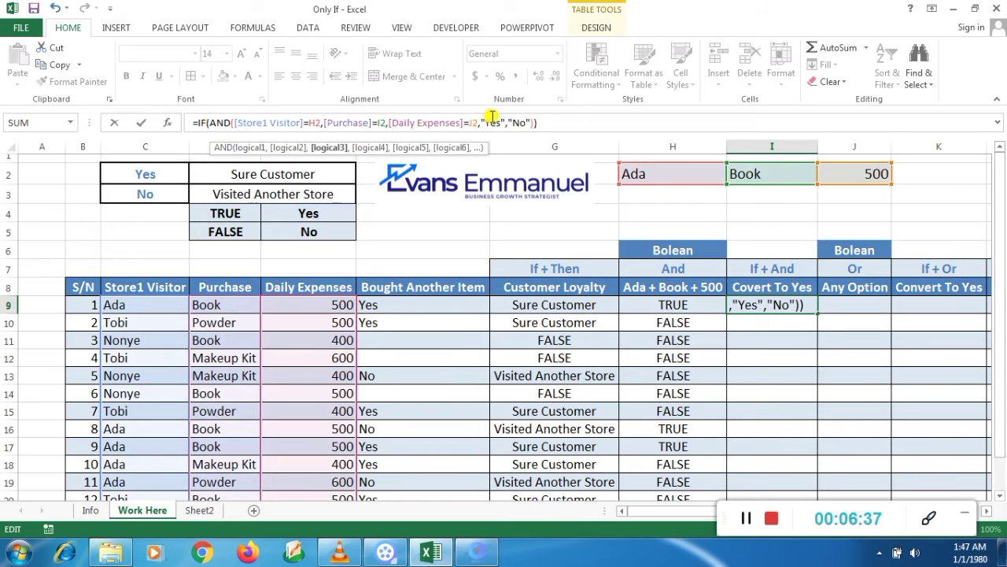
{"action": "key", "text": "Delete"}
{"action": "key", "text": "Delete"}
{"action": "type", "text": ")"}
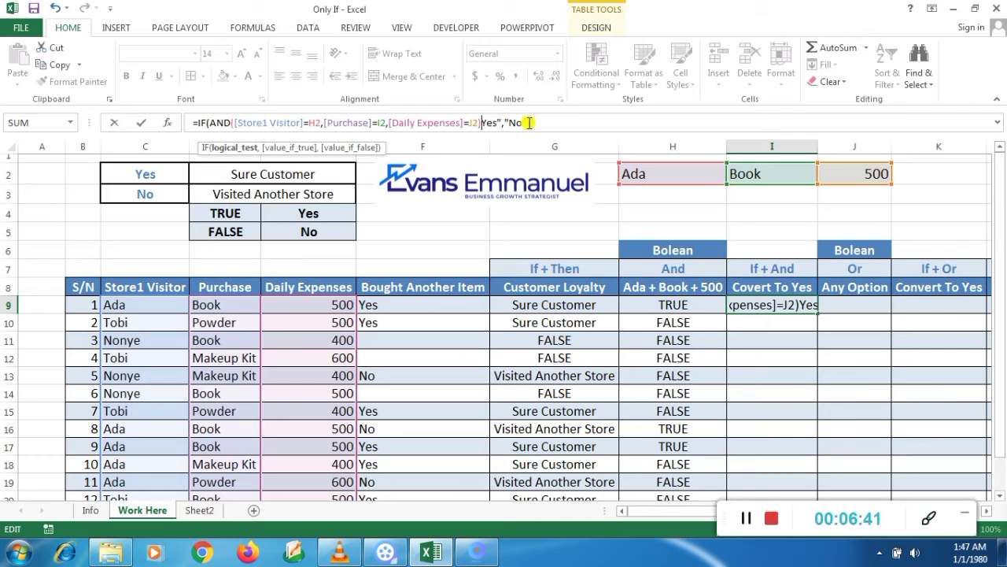
{"action": "type", "text": ","}
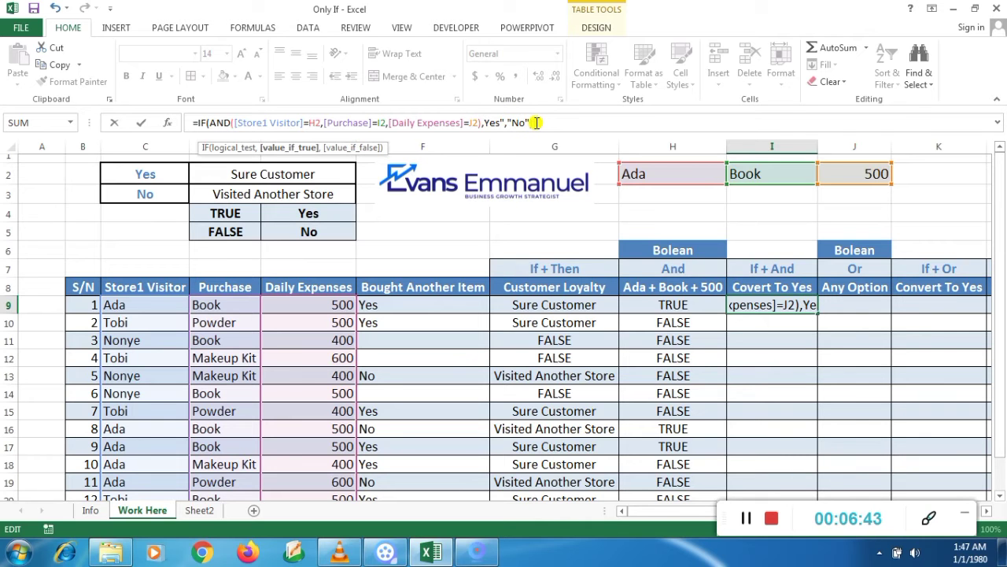
Remove the surplus closing parenthesis, restore the opening quotation mark before Yes and enter the IF + AND formula.
{"action": "left_click", "coordinate": [535, 122]}
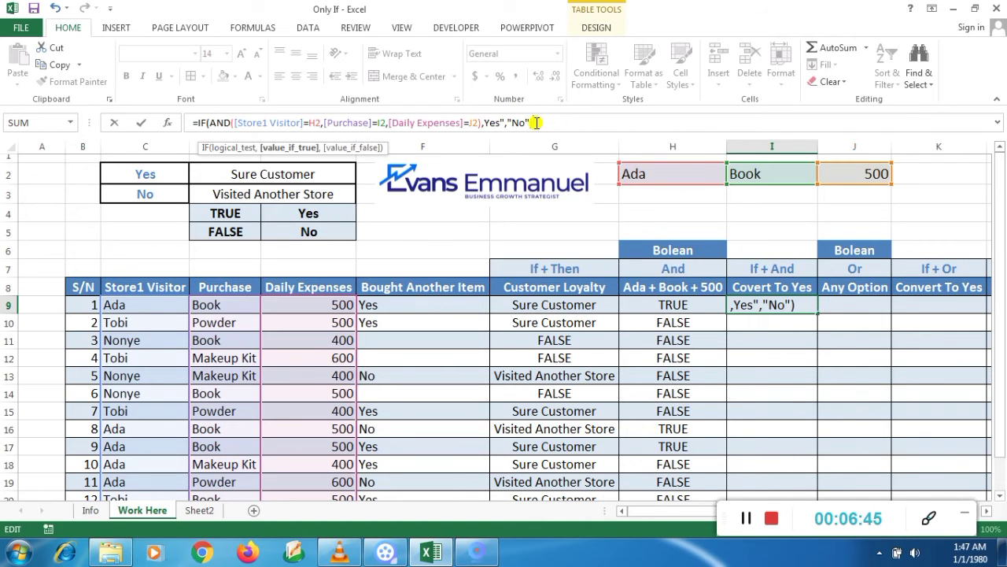
{"action": "key", "text": "Return"}
{"action": "key", "text": "Return"}
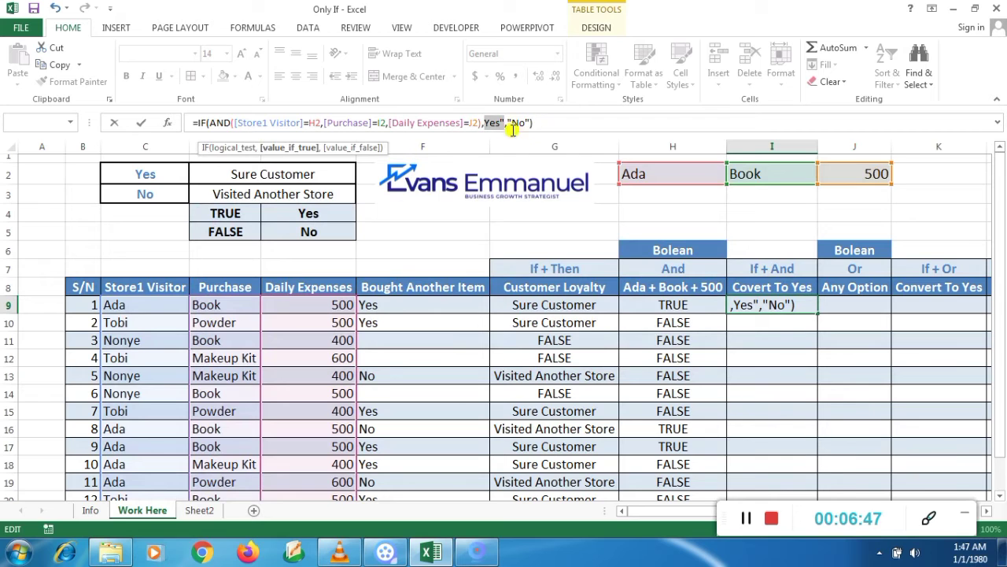
{"action": "left_click", "coordinate": [487, 123]}
{"action": "type", "text": "\""}
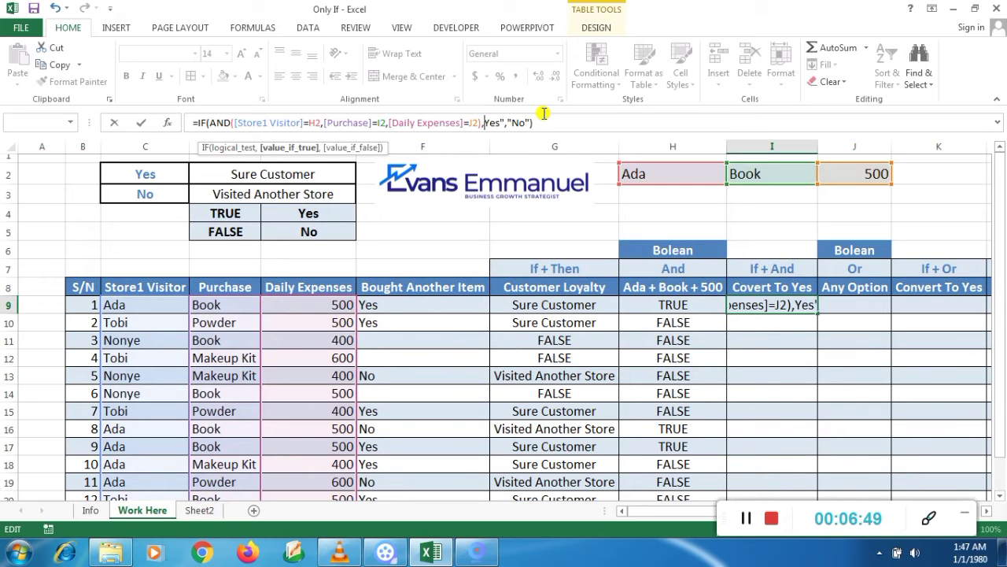
{"action": "left_click", "coordinate": [553, 123]}
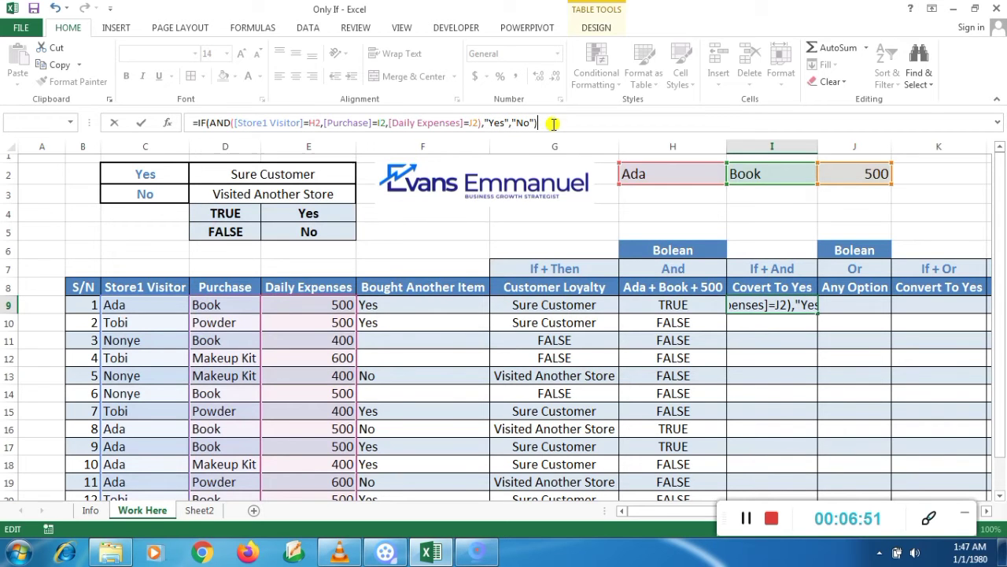
{"action": "key", "text": "Return"}
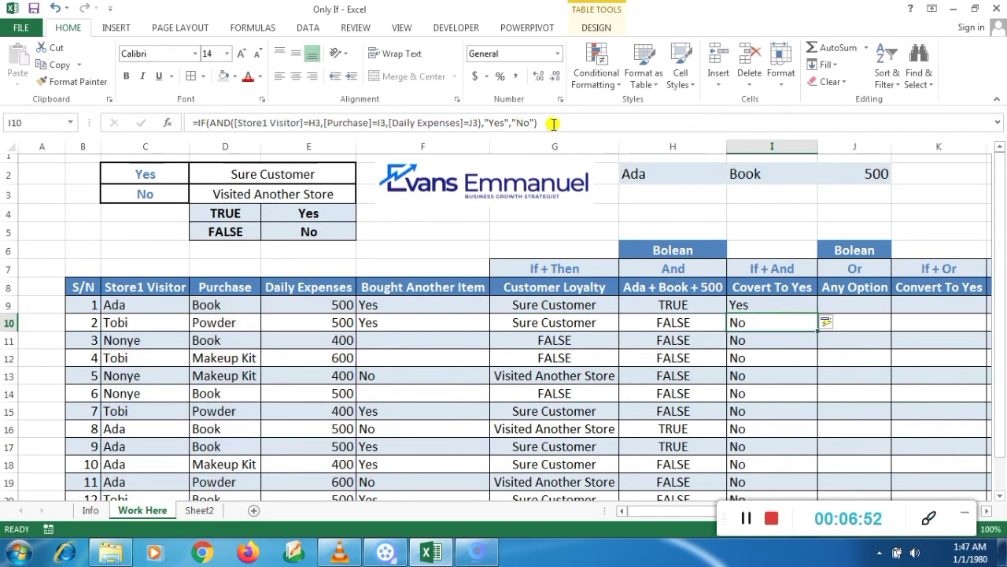
Examine the results and the criteria cell references in the formulas down the If + And column.
{"action": "left_click", "coordinate": [758, 300]}
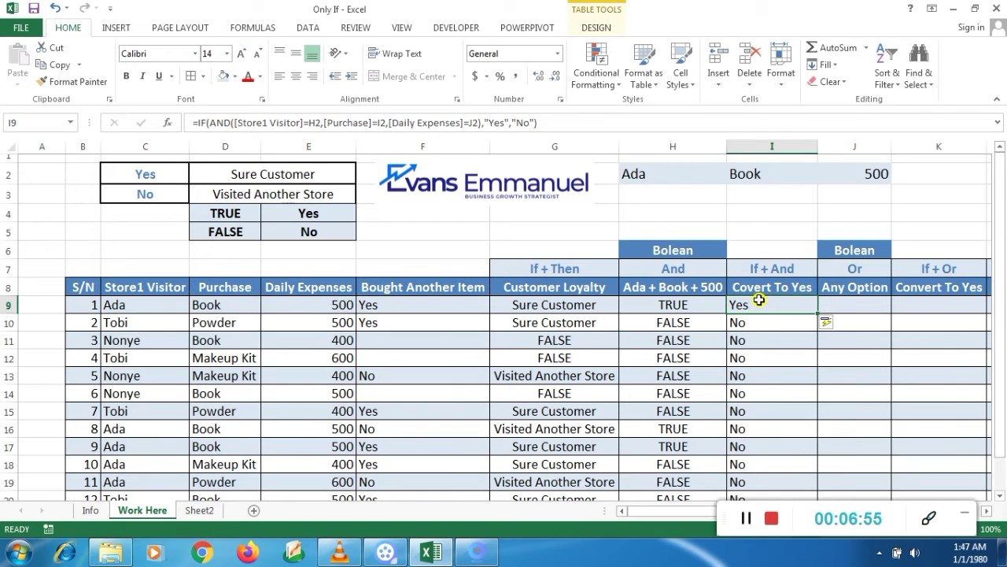
{"action": "key", "text": "Down"}
{"action": "key", "text": "Down"}
{"action": "key", "text": "Down"}
{"action": "key", "text": "Down"}
{"action": "key", "text": "Down"}
{"action": "key", "text": "Down"}
{"action": "key", "text": "Down"}
{"action": "key", "text": "Down"}
{"action": "key", "text": "Down"}
{"action": "key", "text": "Down"}
{"action": "key", "text": "Down"}
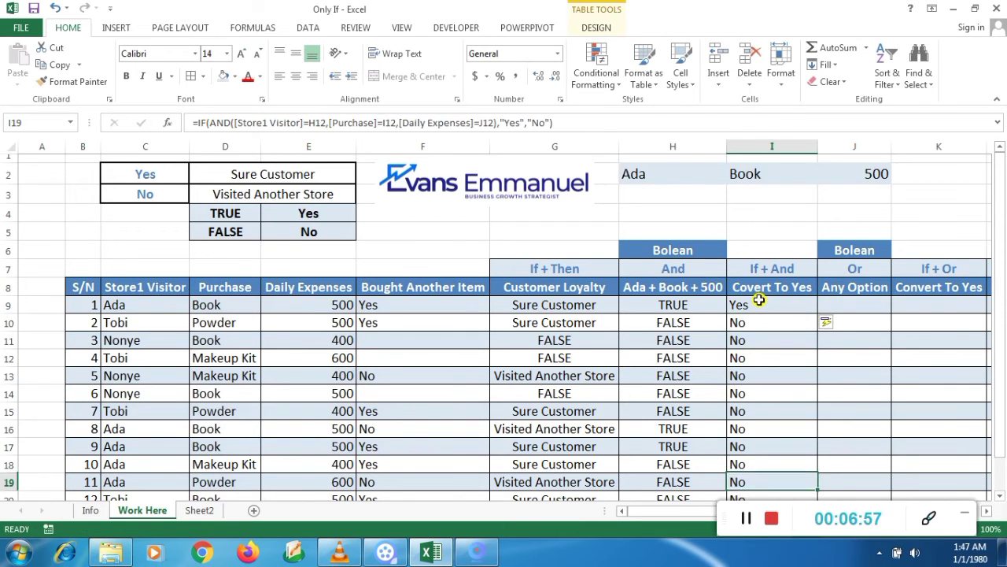
{"action": "key", "text": "Up"}
{"action": "key", "text": "Up"}
{"action": "key", "text": "Up"}
{"action": "key", "text": "Up"}
{"action": "key", "text": "Up"}
{"action": "key", "text": "Up"}
{"action": "key", "text": "Up"}
{"action": "key", "text": "Up"}
{"action": "key", "text": "Up"}
{"action": "key", "text": "Up"}
{"action": "key", "text": "Up"}
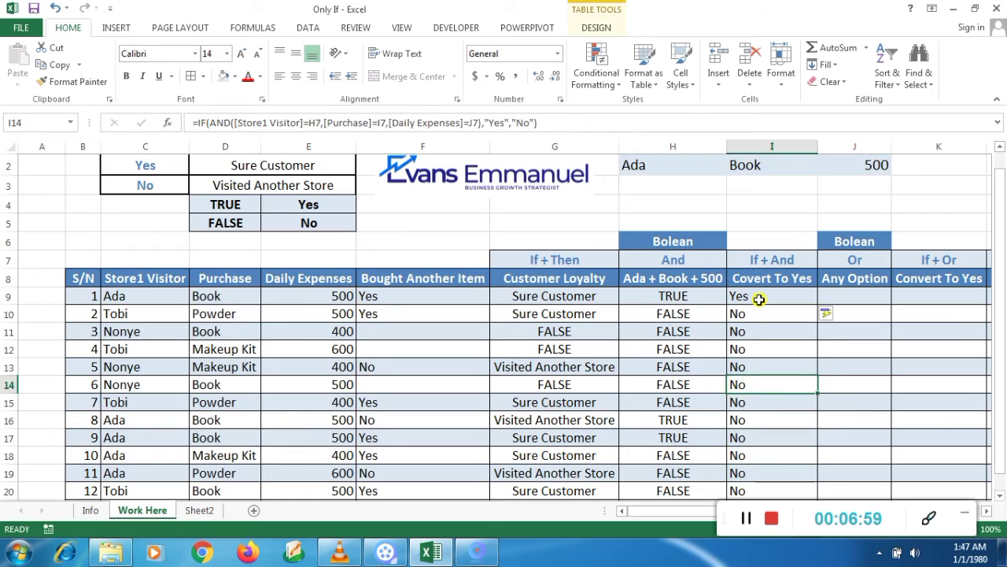
{"action": "key", "text": "Up"}
{"action": "key", "text": "Down"}
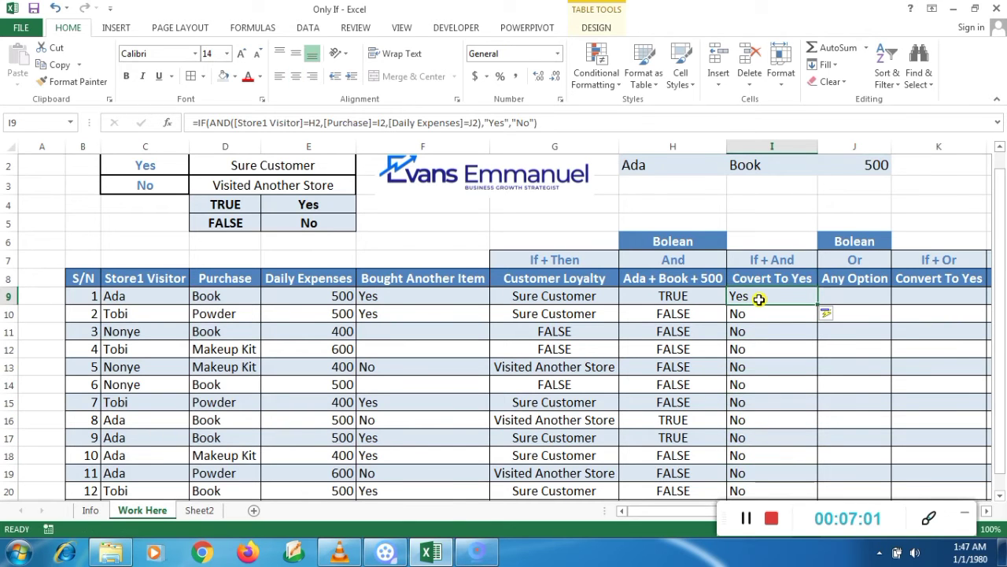
Make the J2, I2 and H2 references absolute in the first If + And formula and enter it.
{"action": "left_click", "coordinate": [476, 122]}
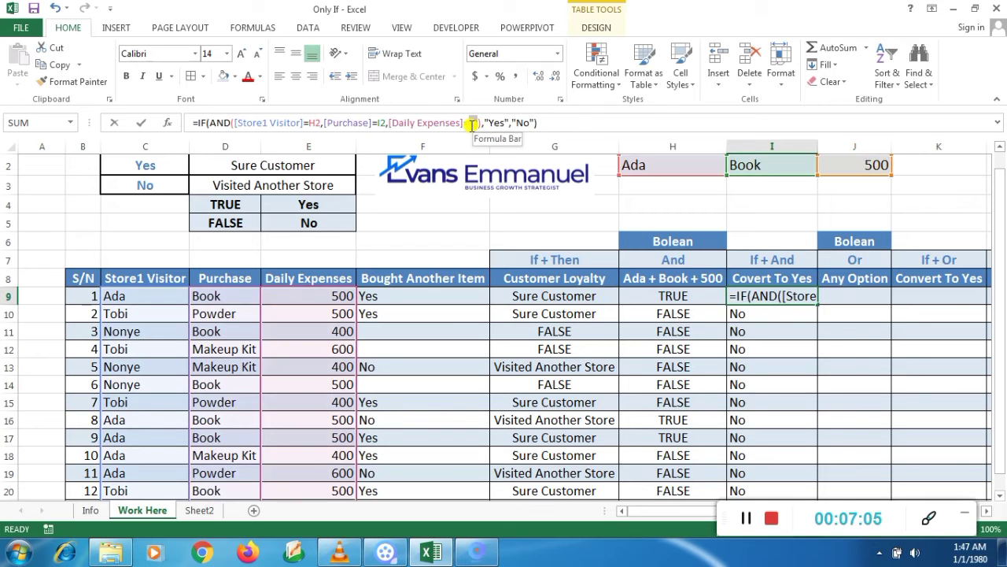
{"action": "key", "text": "F4"}
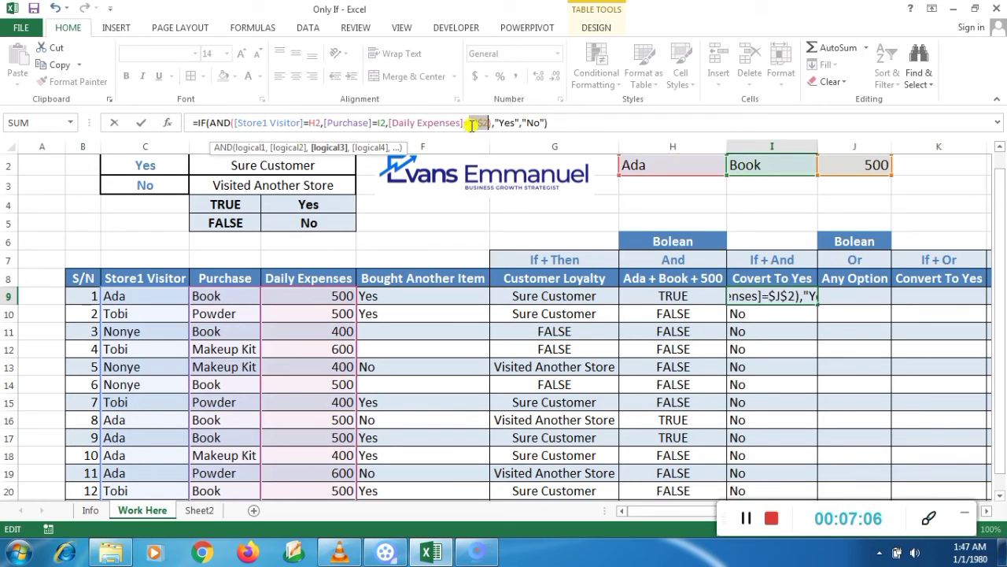
{"action": "left_click", "coordinate": [379, 123]}
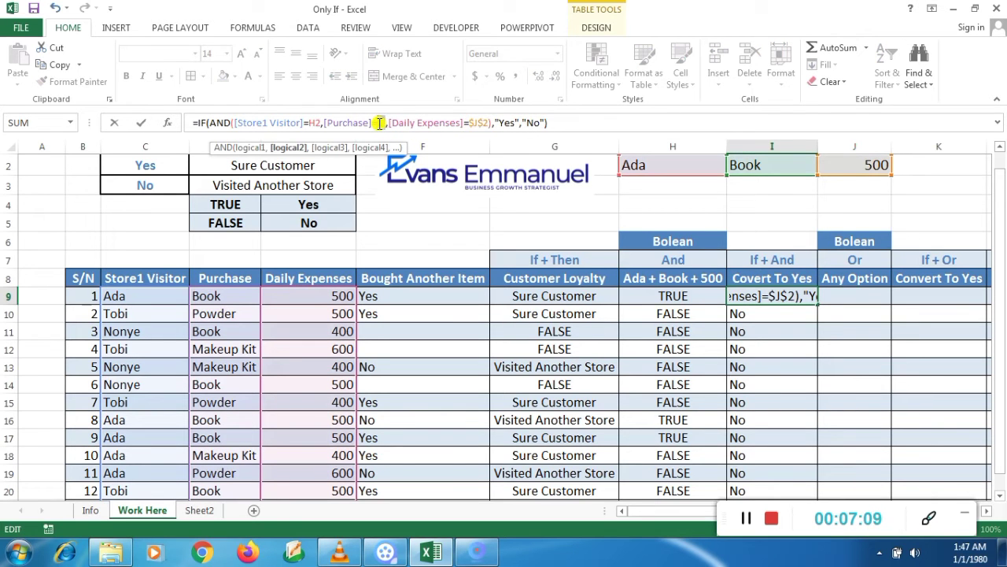
{"action": "key", "text": "F4"}
{"action": "left_click", "coordinate": [312, 123]}
{"action": "key", "text": "F4"}
{"action": "key", "text": "Return"}
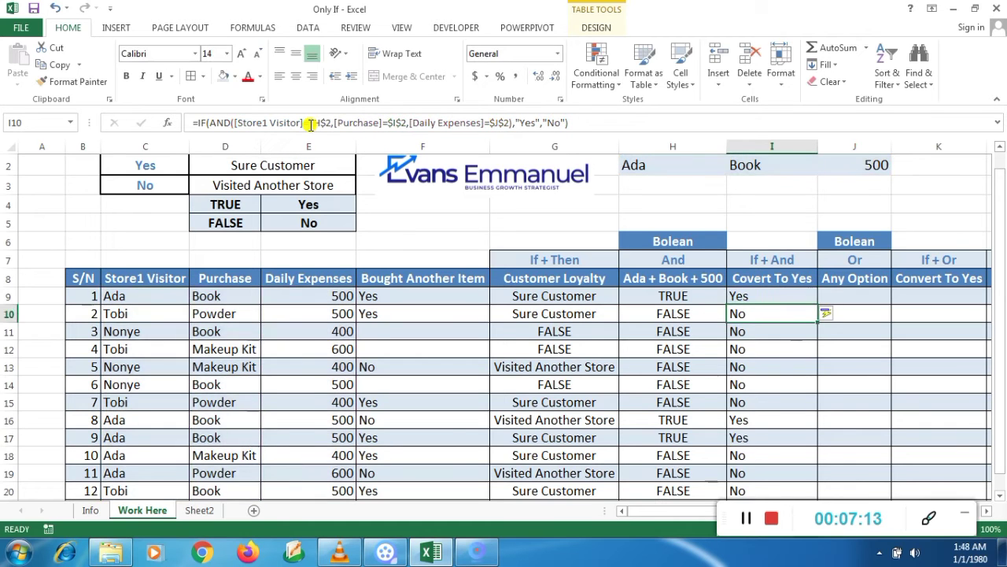
{"action": "left_click", "coordinate": [749, 405]}
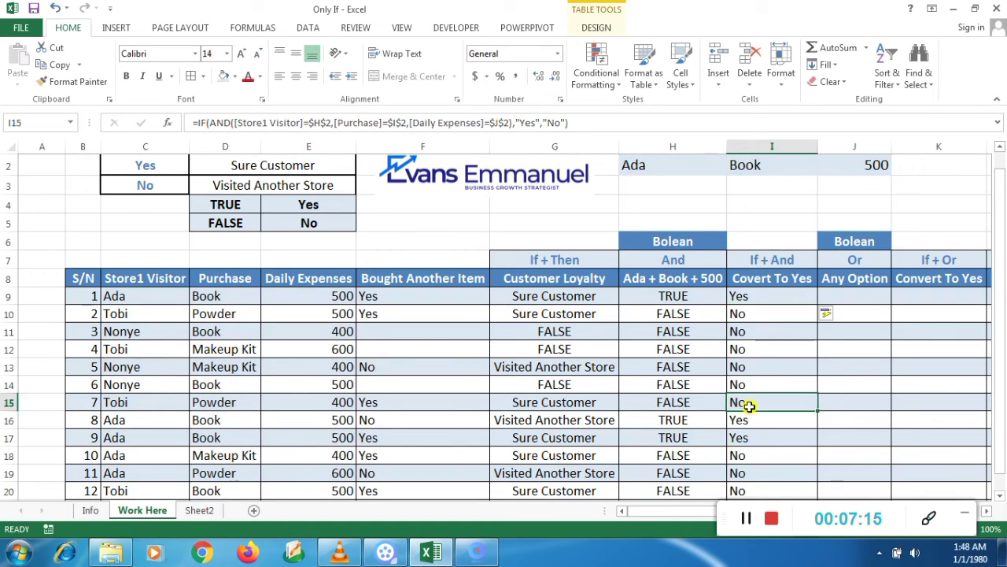
Consult the Or() definition on the Info sheet, then start an OR formula in J9 of Work Here testing C9:C20=H2.
{"action": "left_click", "coordinate": [858, 293]}
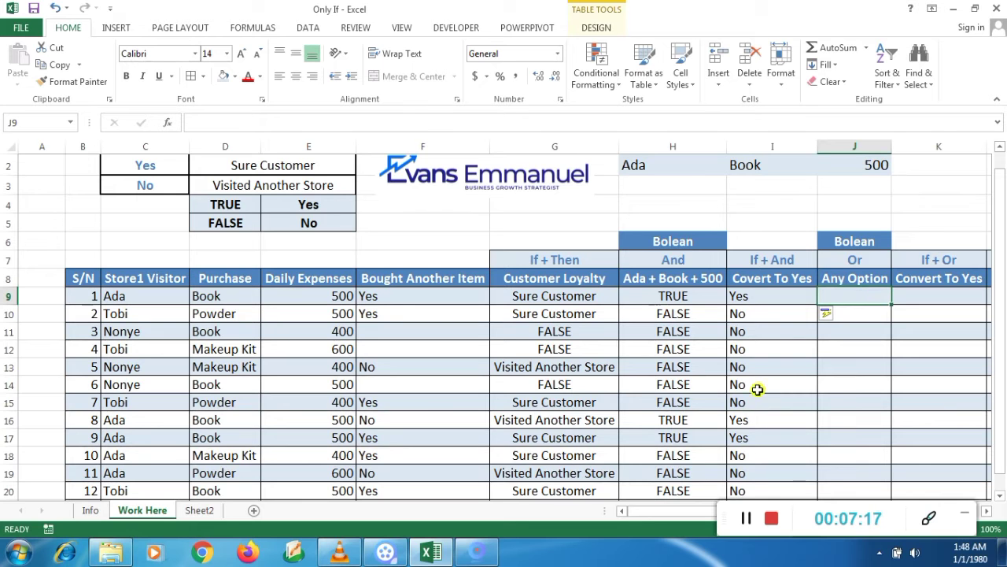
{"action": "left_click", "coordinate": [91, 510]}
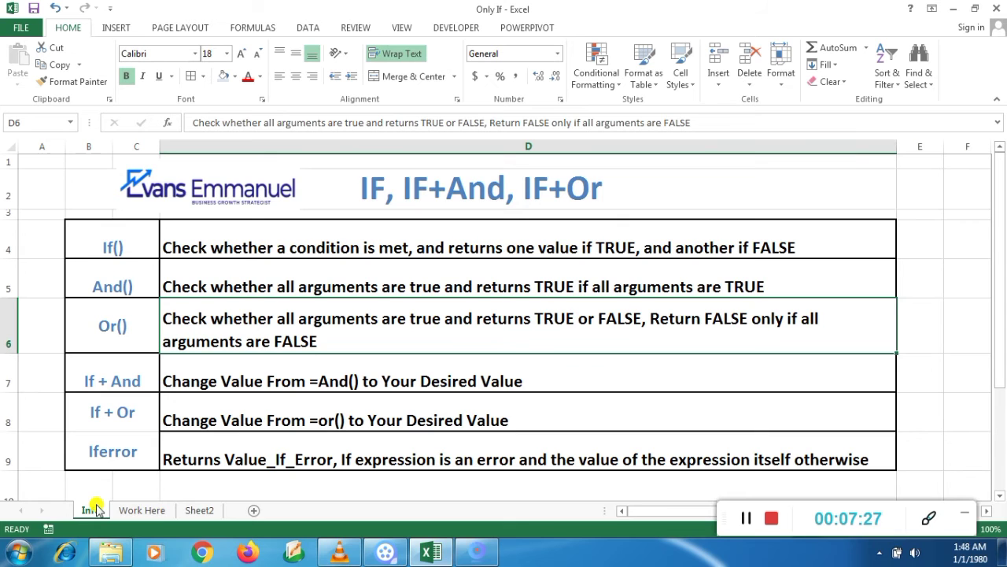
{"action": "left_click", "coordinate": [143, 512]}
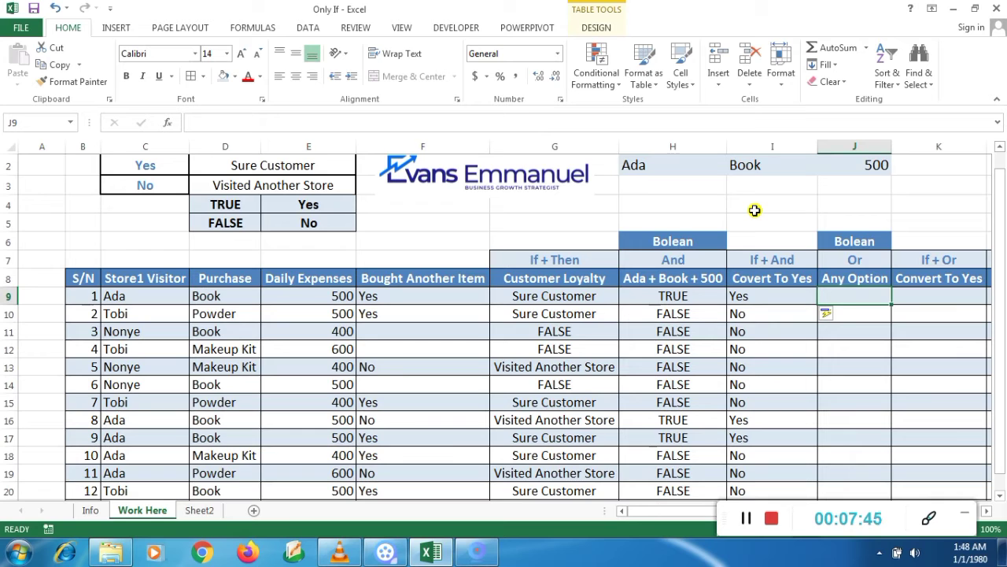
{"action": "type", "text": "=o"}
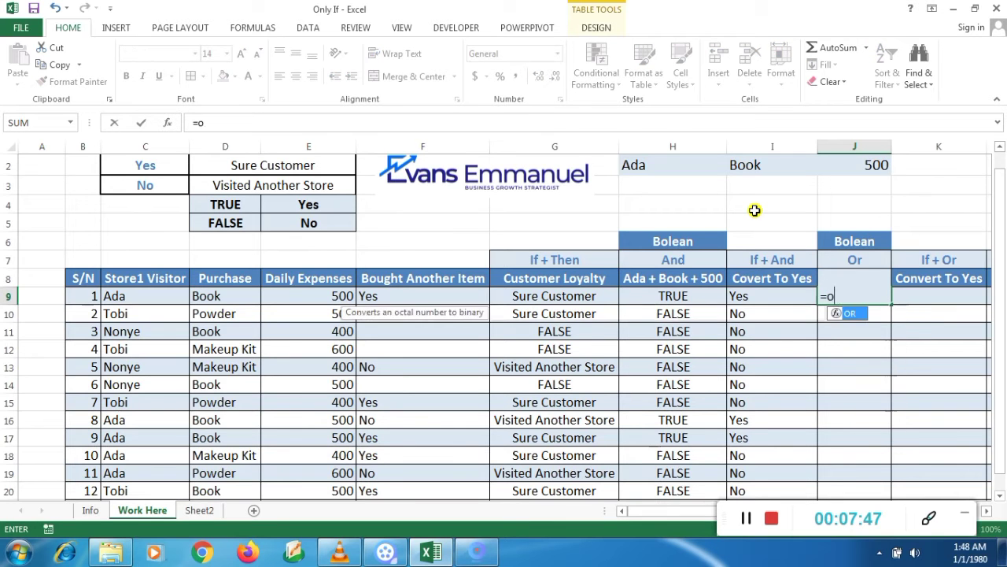
{"action": "type", "text": "r("}
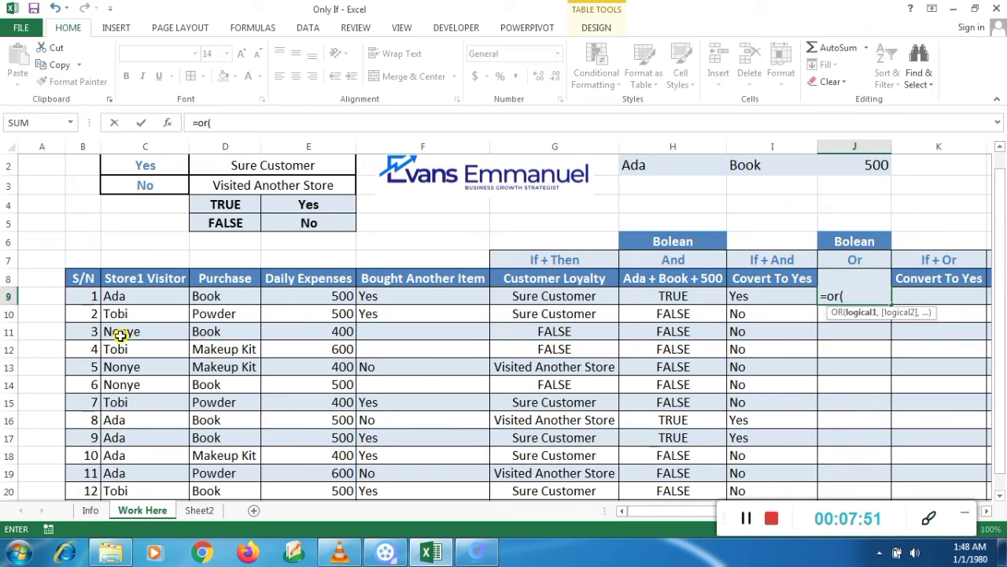
{"action": "left_click_drag", "start_coordinate": [153, 301], "coordinate": [144, 490]}
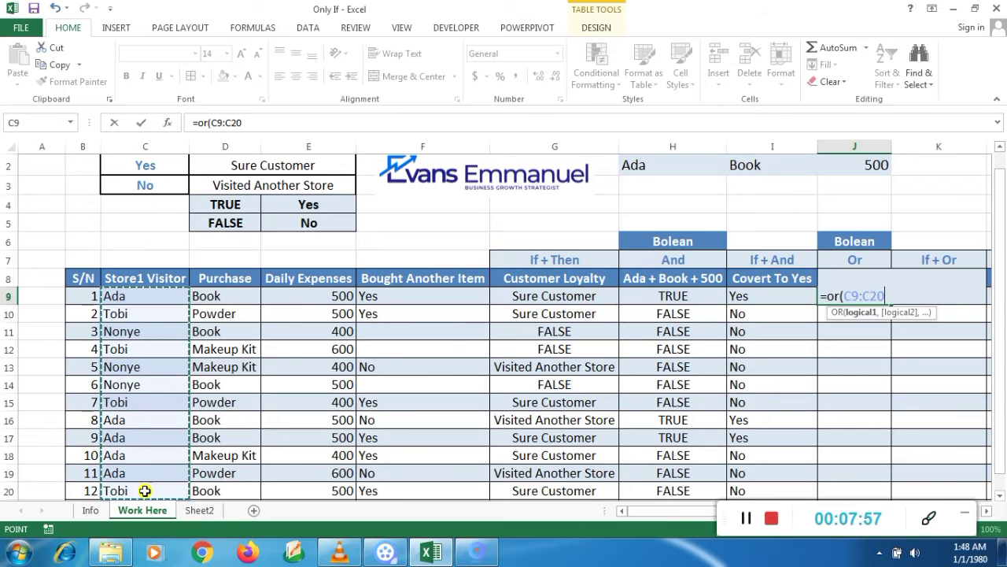
{"action": "type", "text": "="}
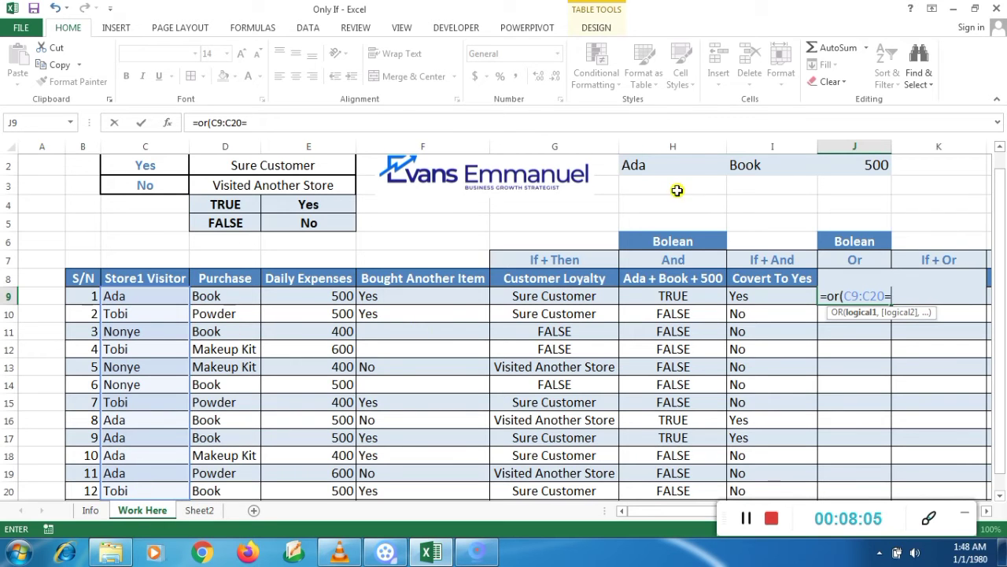
{"action": "left_click", "coordinate": [671, 166]}
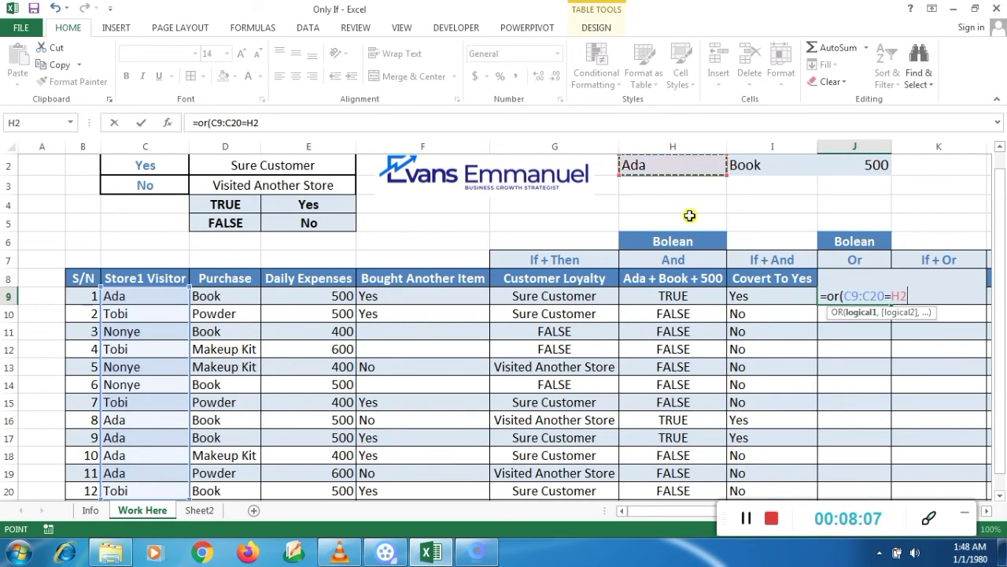
Make the OR formula's H2 reference absolute as $H$2 and end the first condition with a comma.
{"action": "left_click_drag", "start_coordinate": [266, 125], "coordinate": [248, 126]}
{"action": "key", "text": "F4"}
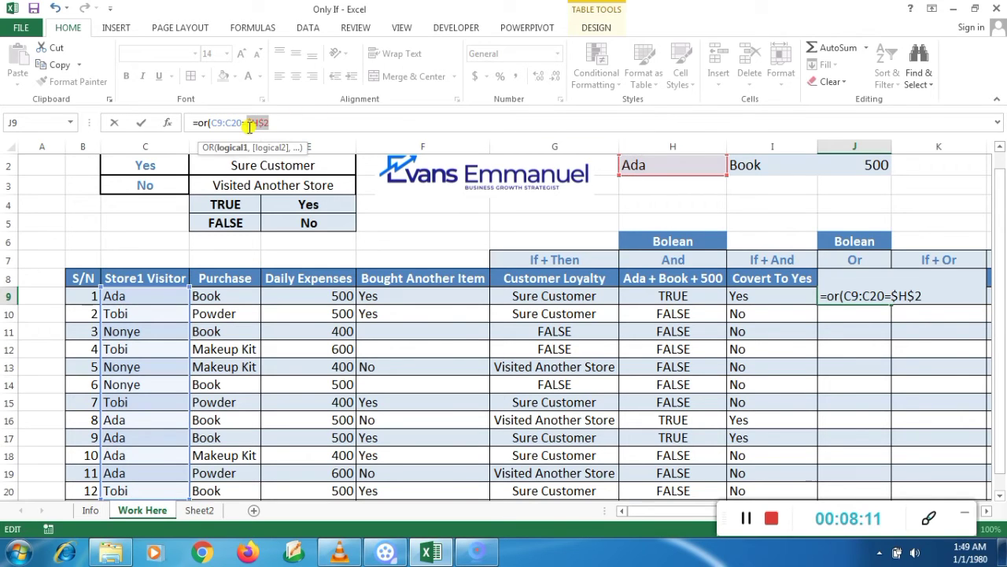
{"action": "key", "text": "BackSpace"}
{"action": "type", "text": ","}
{"action": "key", "text": "BackSpace"}
{"action": "type", "text": "$H$2,"}
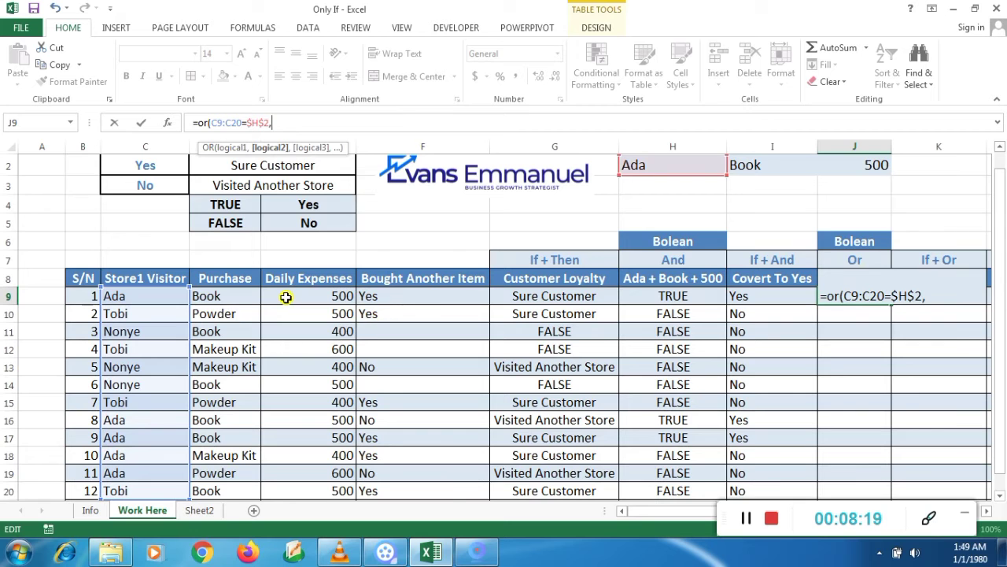
Add the whole Purchase column as the OR's second argument and extend the visitor range to C9:C21.
{"action": "left_click_drag", "start_coordinate": [203, 301], "coordinate": [216, 467]}
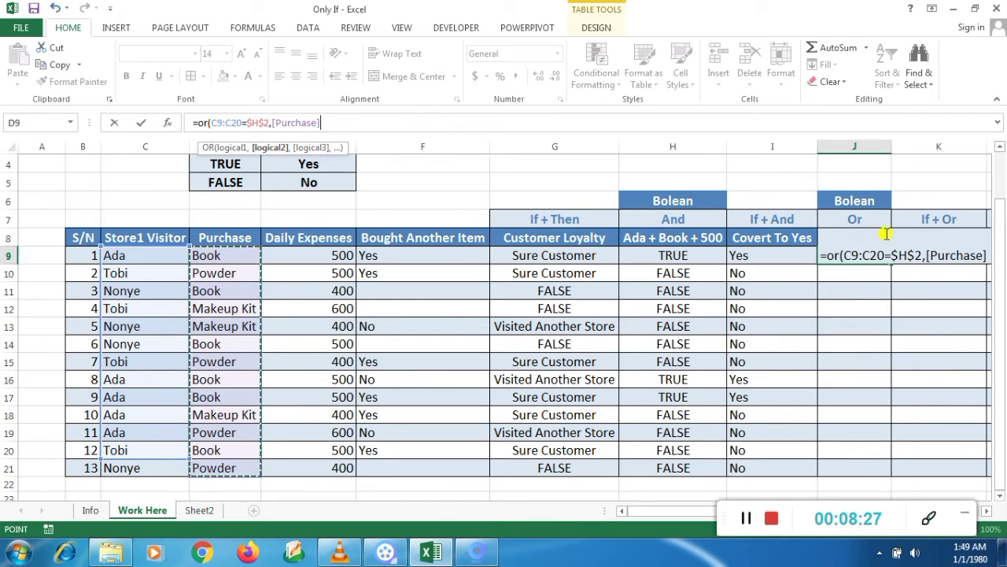
{"action": "left_click", "coordinate": [884, 260]}
{"action": "key", "text": "BackSpace"}
{"action": "type", "text": "1"}
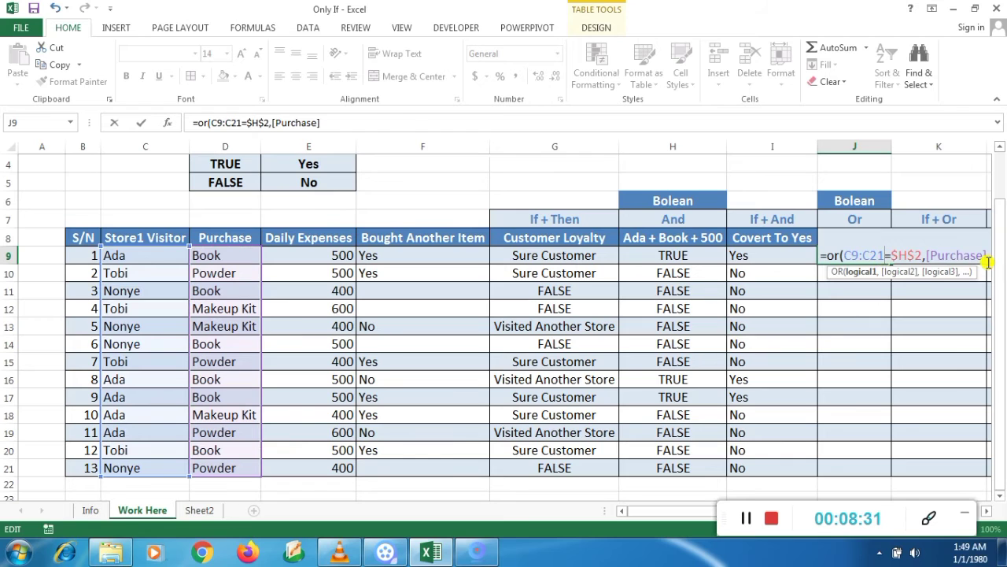
Set the Purchase condition equal to the Book cell as $I$2 and add a comma for a third condition.
{"action": "left_click", "coordinate": [987, 257]}
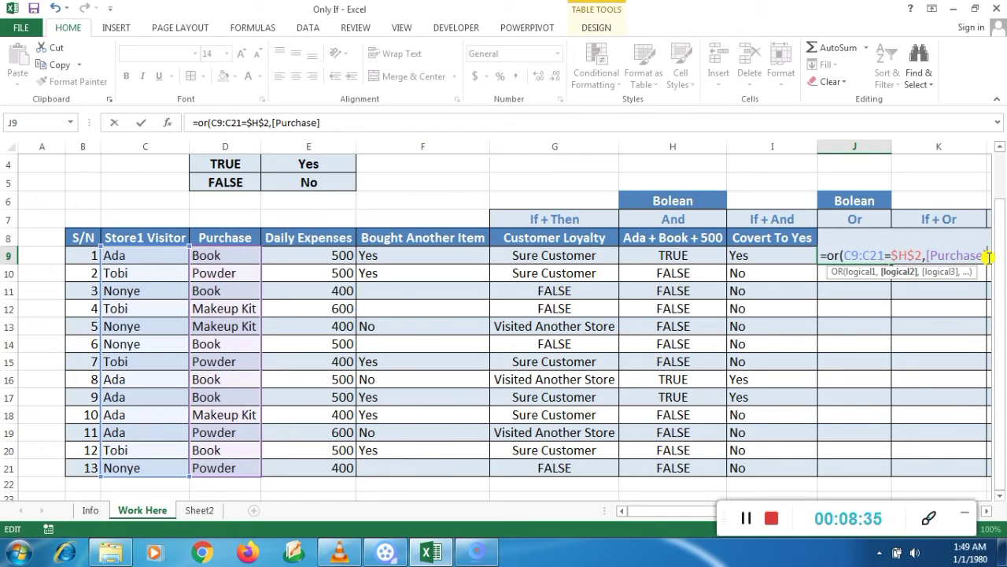
{"action": "type", "text": "="}
{"action": "left_click_drag", "start_coordinate": [1000, 259], "coordinate": [1001, 214]}
{"action": "left_click", "coordinate": [784, 178]}
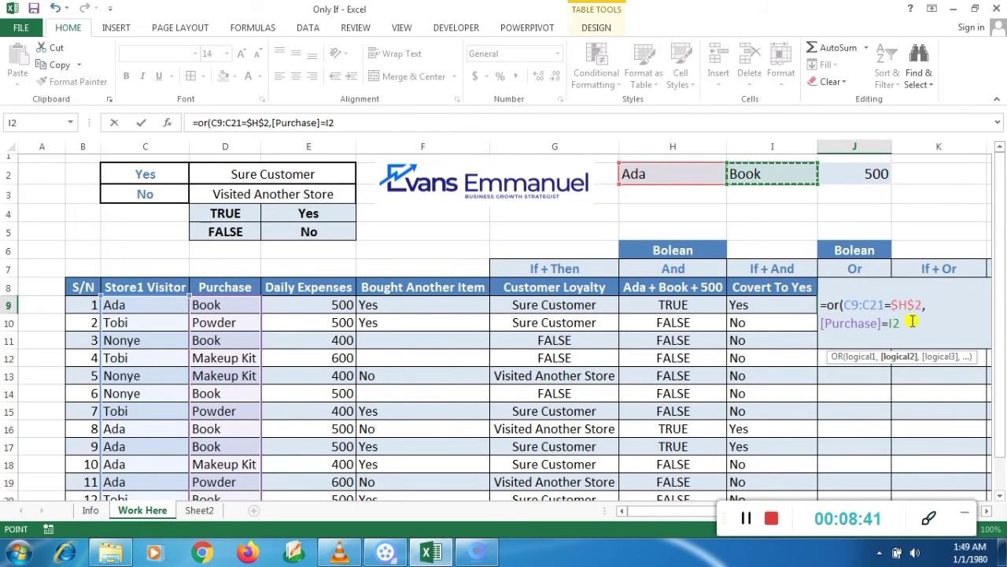
{"action": "left_click", "coordinate": [892, 324]}
{"action": "key", "text": "F4"}
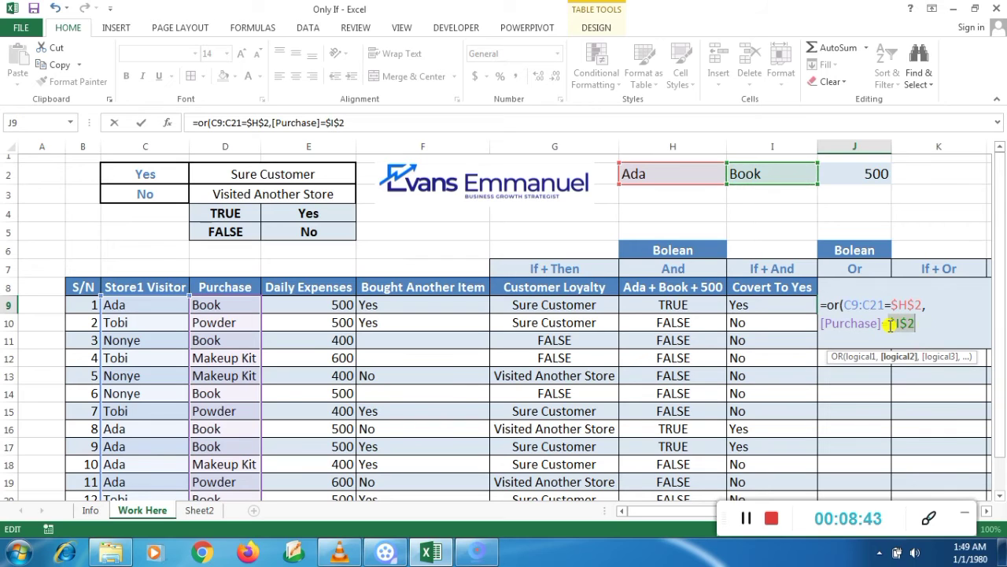
{"action": "type", "text": ","}
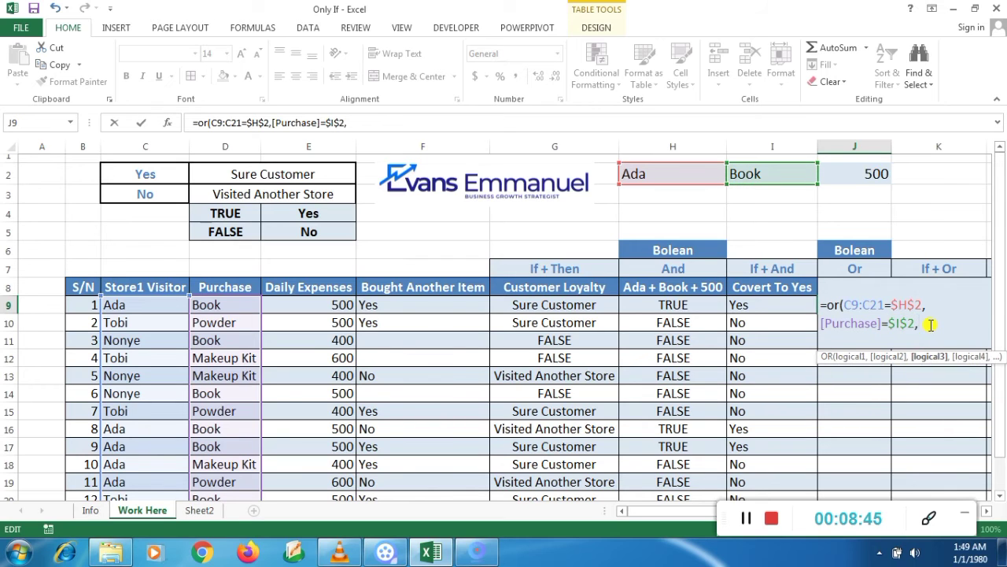
Add the whole Daily Expenses column set equal to J2 as the third condition of the OR formula.
{"action": "left_click_drag", "start_coordinate": [313, 307], "coordinate": [323, 471]}
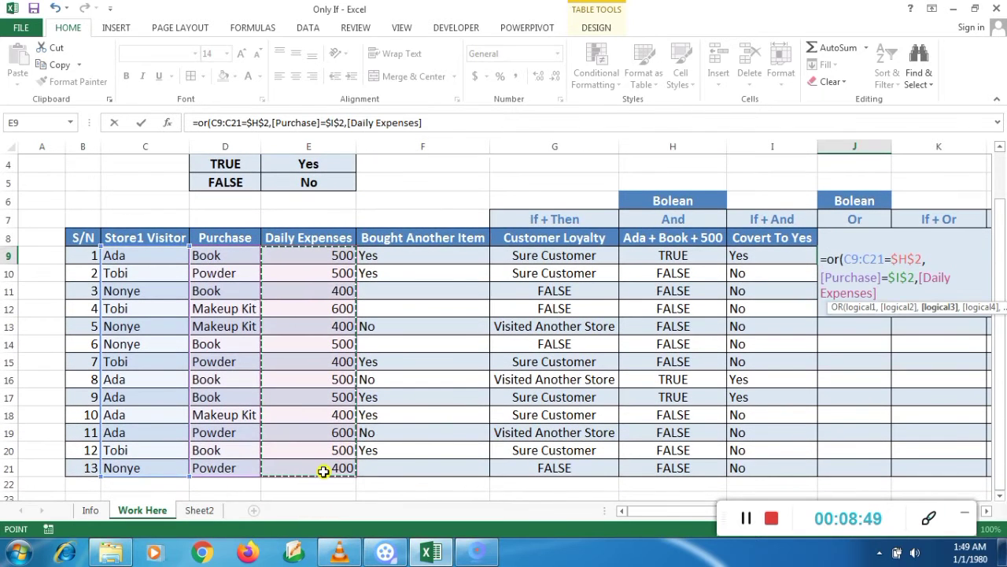
{"action": "type", "text": "="}
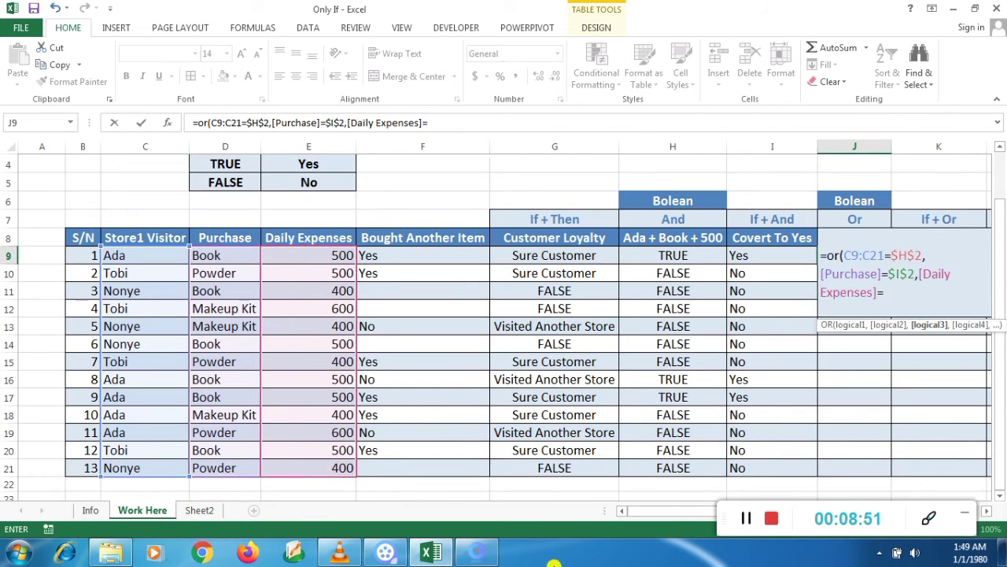
{"action": "left_click_drag", "start_coordinate": [1001, 267], "coordinate": [1003, 195]}
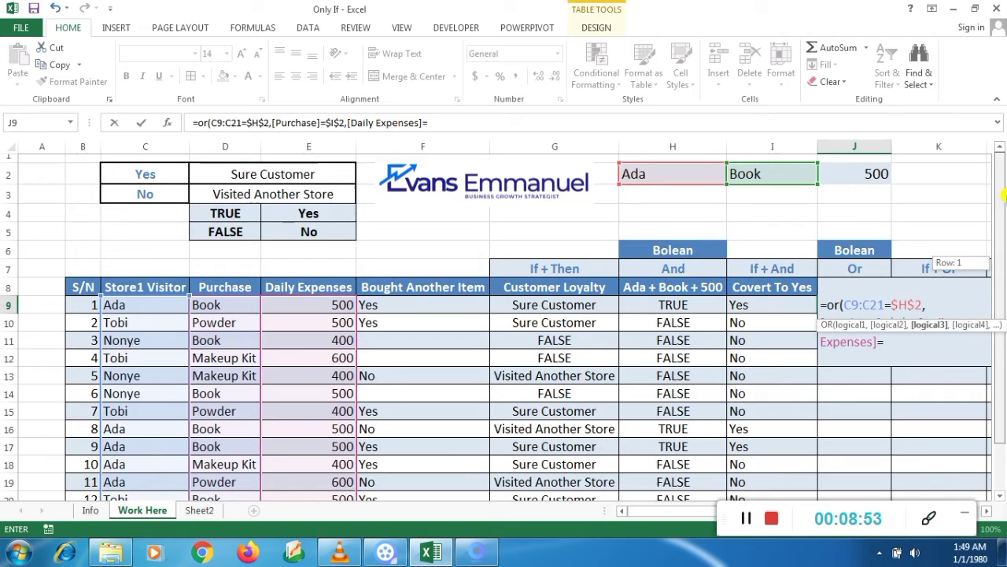
{"action": "left_click", "coordinate": [865, 174]}
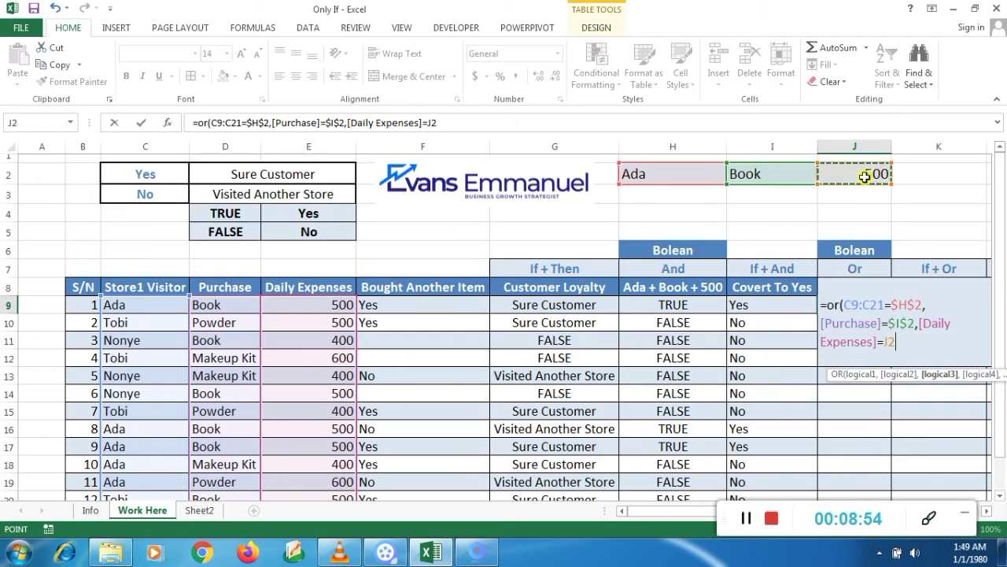
Make the J2 reference absolute as $J$2, close the OR formula and enter it.
{"action": "left_click", "coordinate": [890, 343]}
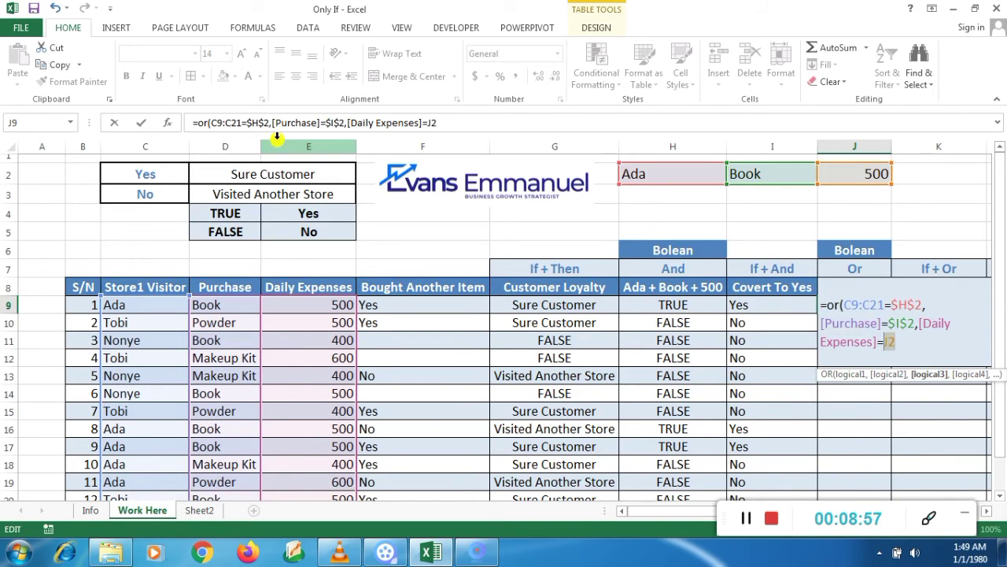
{"action": "key", "text": "F4"}
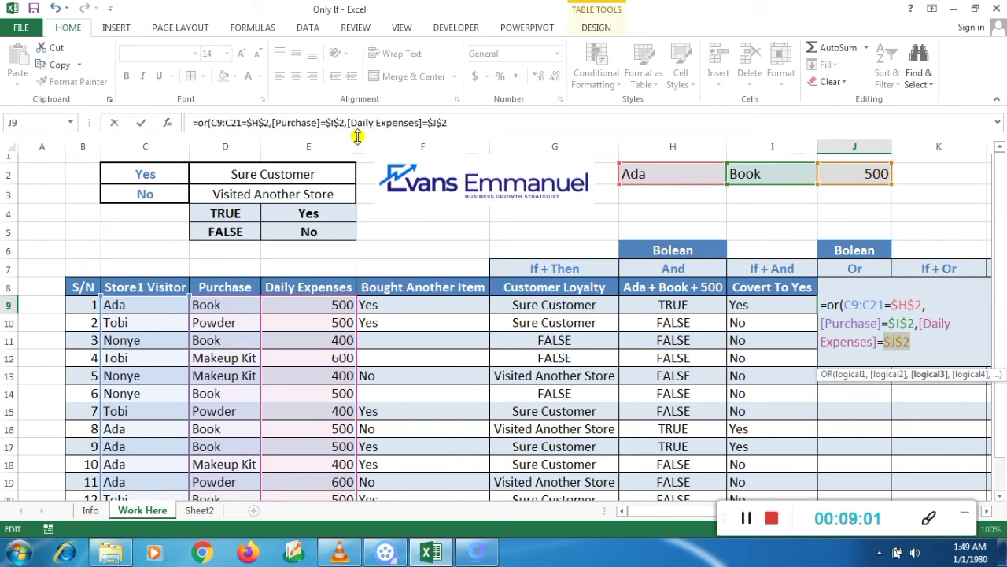
{"action": "left_click", "coordinate": [929, 348]}
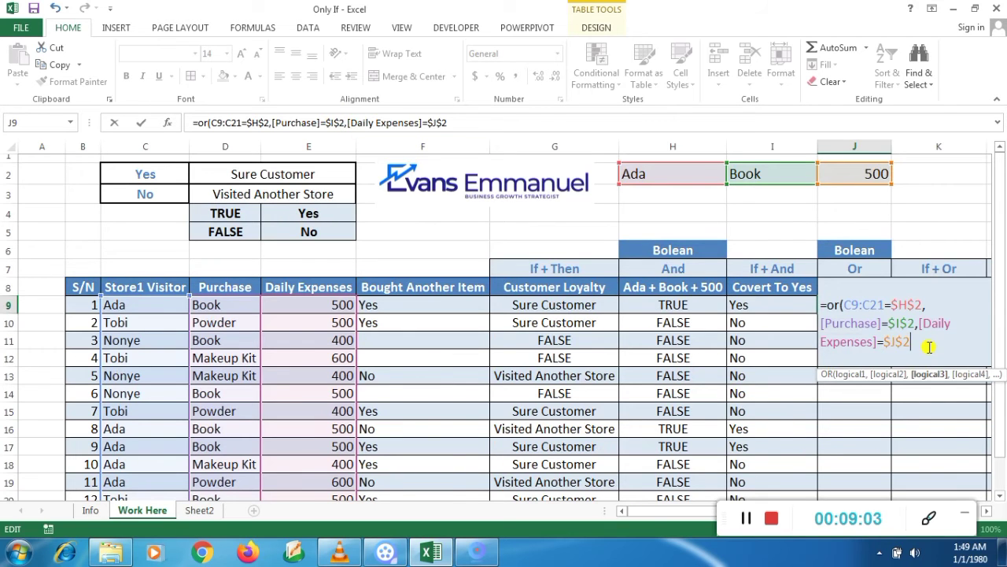
{"action": "type", "text": ")"}
{"action": "key", "text": "Return"}
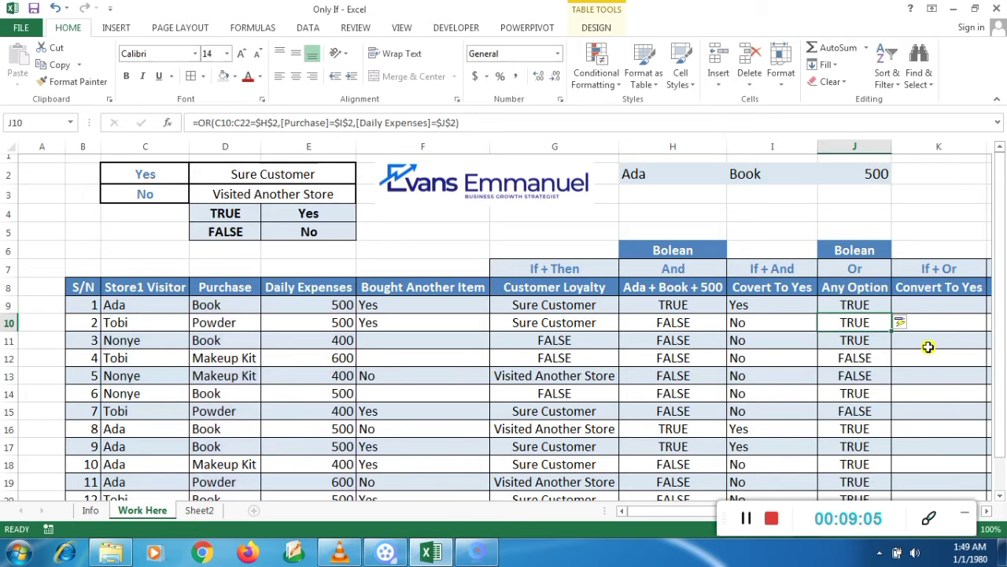
Examine the OR results down the Any Option column against the visitor, purchase and expense values in each row.
{"action": "key", "text": "Down"}
{"action": "key", "text": "Down"}
{"action": "key", "text": "Down"}
{"action": "key", "text": "Down"}
{"action": "key", "text": "Down"}
{"action": "key", "text": "Down"}
{"action": "key", "text": "Down"}
{"action": "key", "text": "Down"}
{"action": "key", "text": "Down"}
{"action": "key", "text": "Down"}
{"action": "key", "text": "Down"}
{"action": "key", "text": "Down"}
{"action": "key", "text": "Down"}
{"action": "key", "text": "Down"}
{"action": "key", "text": "Down"}
{"action": "key", "text": "Down"}
{"action": "key", "text": "Up"}
{"action": "key", "text": "Up"}
{"action": "key", "text": "Up"}
{"action": "key", "text": "Up"}
{"action": "key", "text": "Up"}
{"action": "key", "text": "Up"}
{"action": "key", "text": "Up"}
{"action": "key", "text": "Up"}
{"action": "key", "text": "Up"}
{"action": "key", "text": "Up"}
{"action": "key", "text": "Up"}
{"action": "key", "text": "Up"}
{"action": "key", "text": "Up"}
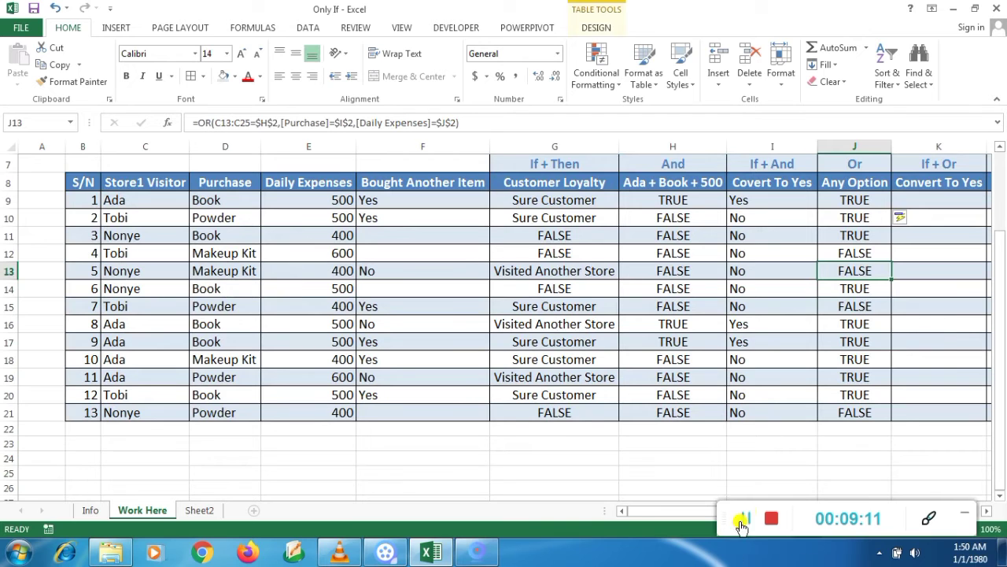
Start an IF formula with a nested OR in K9, the first cell of the If + Or column.
{"action": "left_click", "coordinate": [929, 203]}
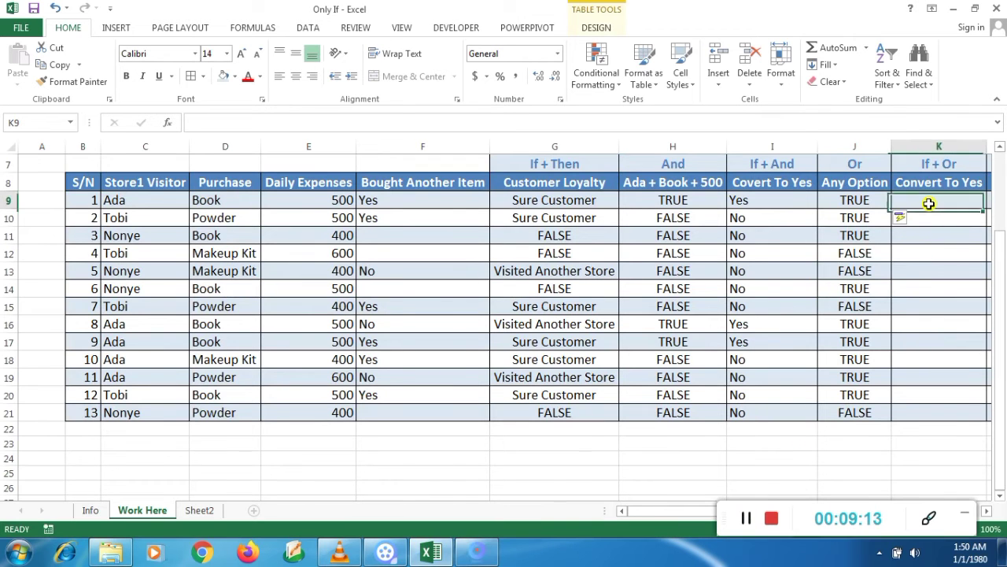
{"action": "scroll", "coordinate": [1002, 289], "scroll_direction": "up", "scroll_amount": 1}
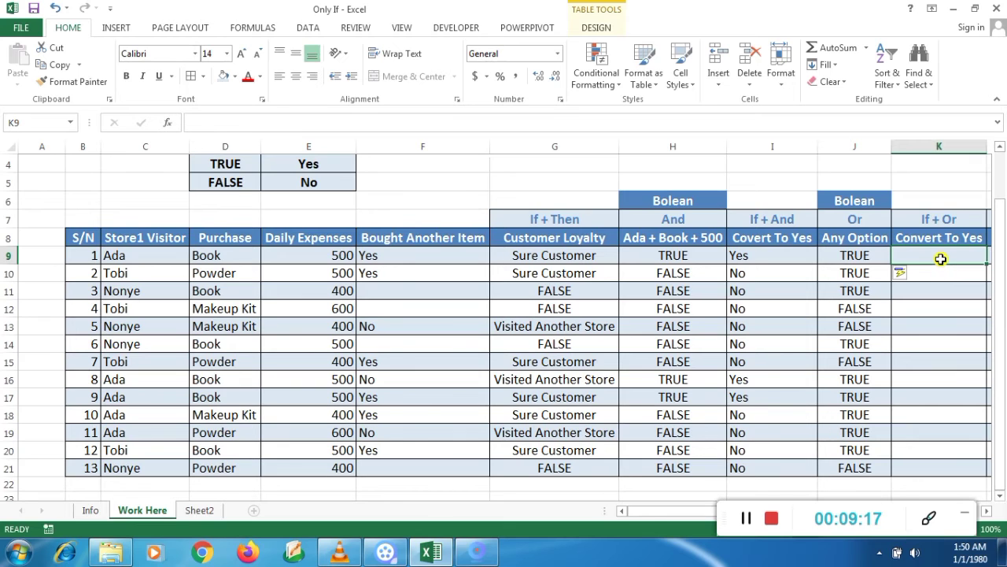
{"action": "type", "text": "="}
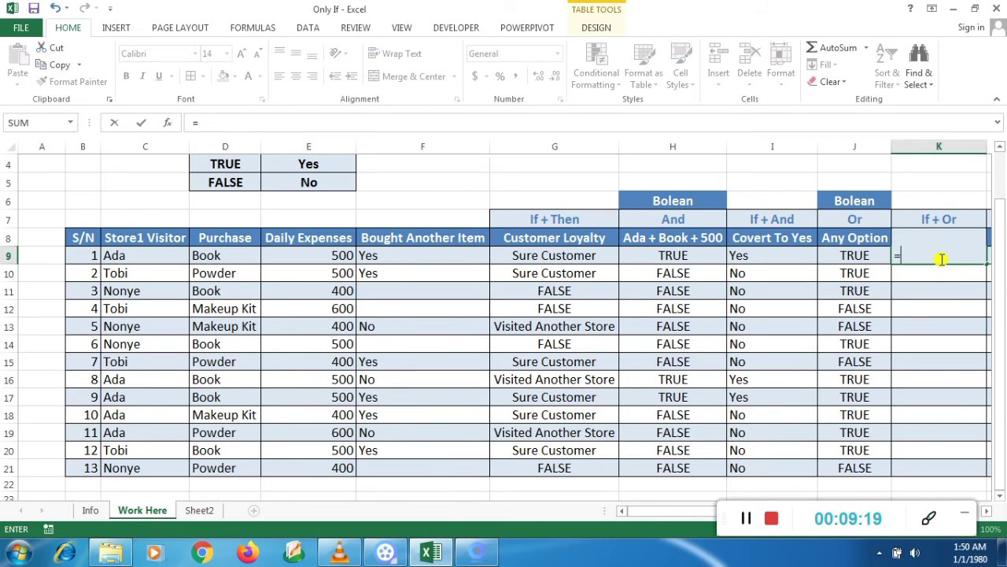
{"action": "type", "text": "if("}
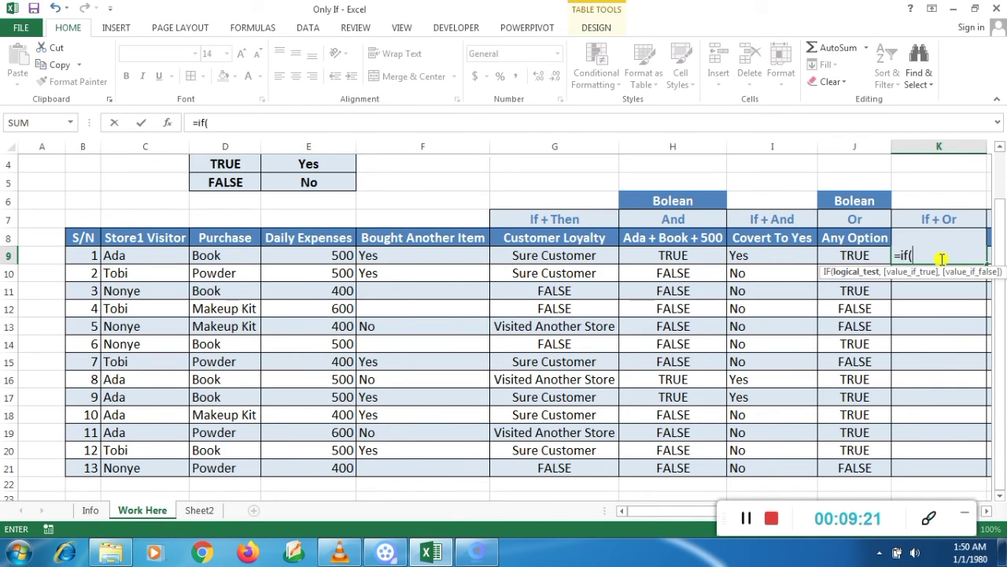
{"action": "type", "text": "or"}
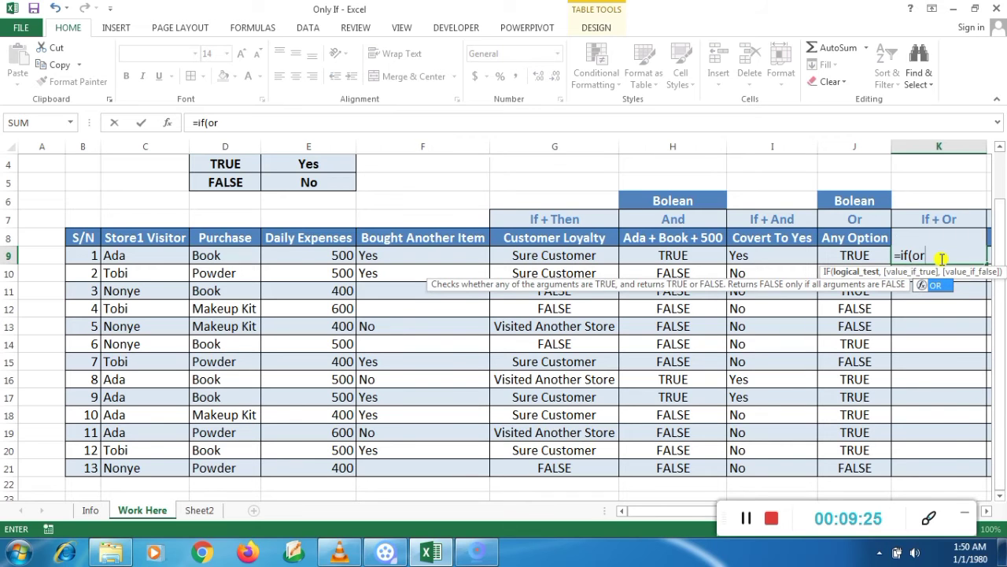
{"action": "type", "text": "("}
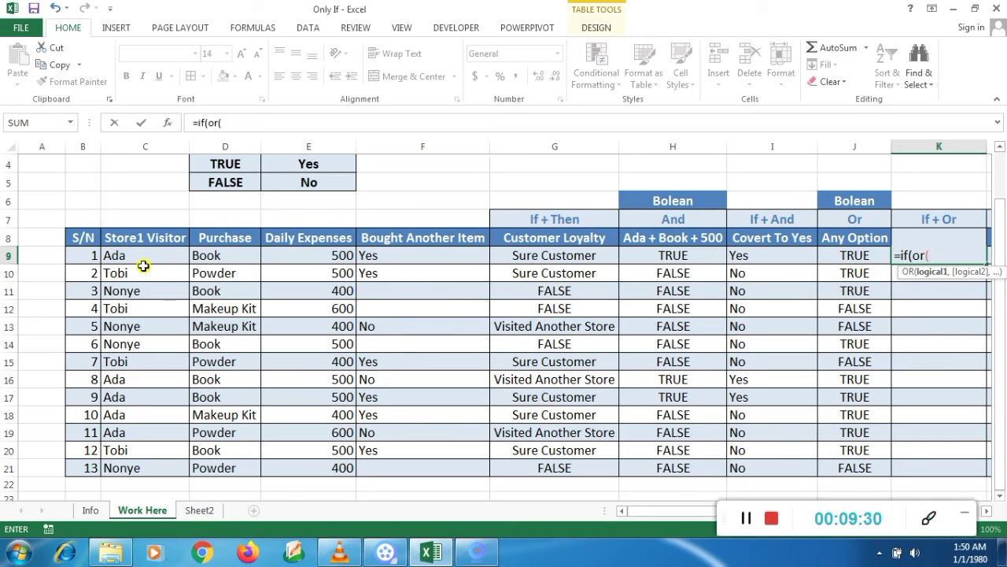
Set the nested OR's first condition to the whole Store1 Visitor column equal to $H$2, followed by a comma.
{"action": "left_click_drag", "start_coordinate": [140, 260], "coordinate": [144, 468]}
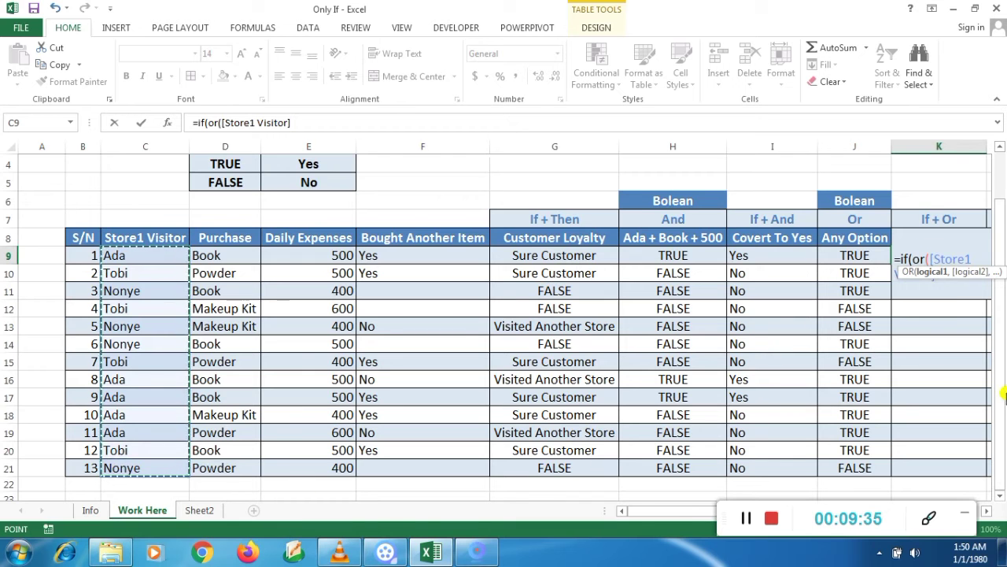
{"action": "scroll", "coordinate": [993, 229], "scroll_direction": "up", "scroll_amount": 1}
{"action": "type", "text": "="}
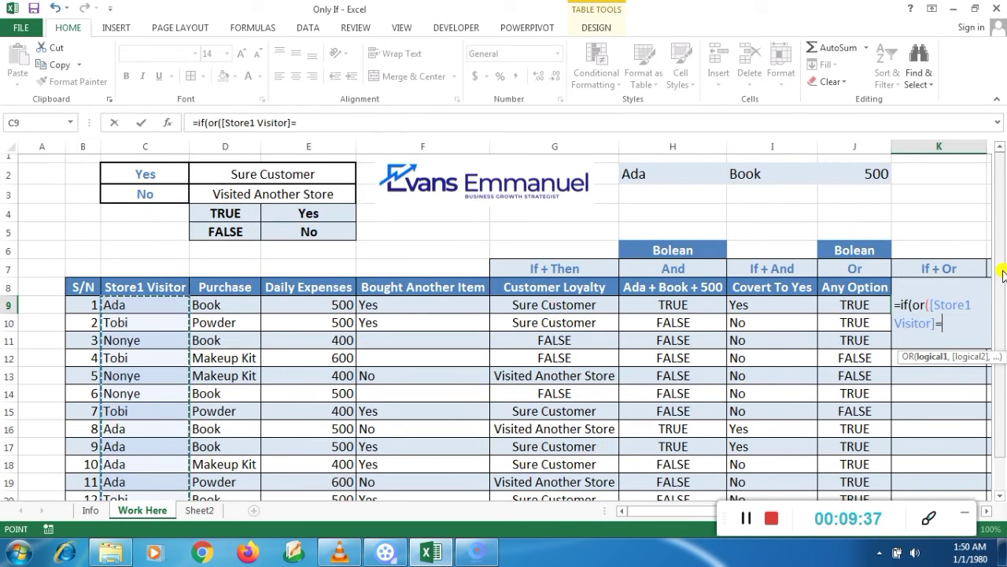
{"action": "left_click", "coordinate": [648, 172]}
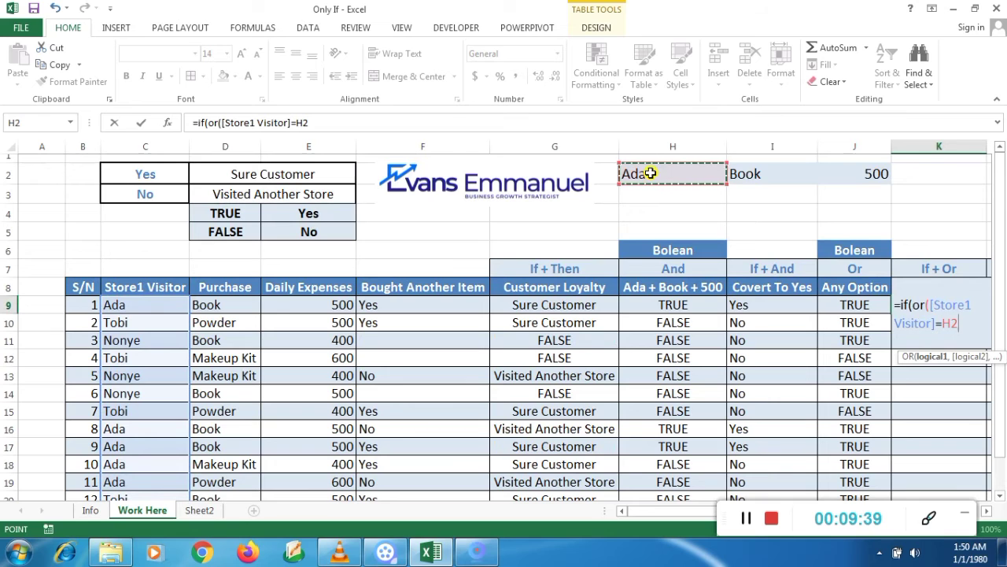
{"action": "double_click", "coordinate": [948, 323]}
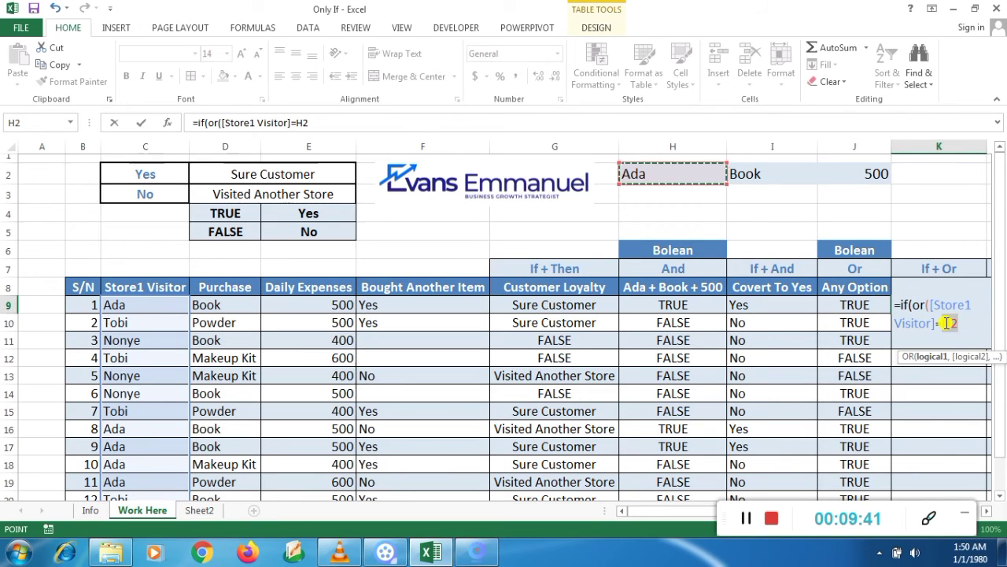
{"action": "key", "text": "F4"}
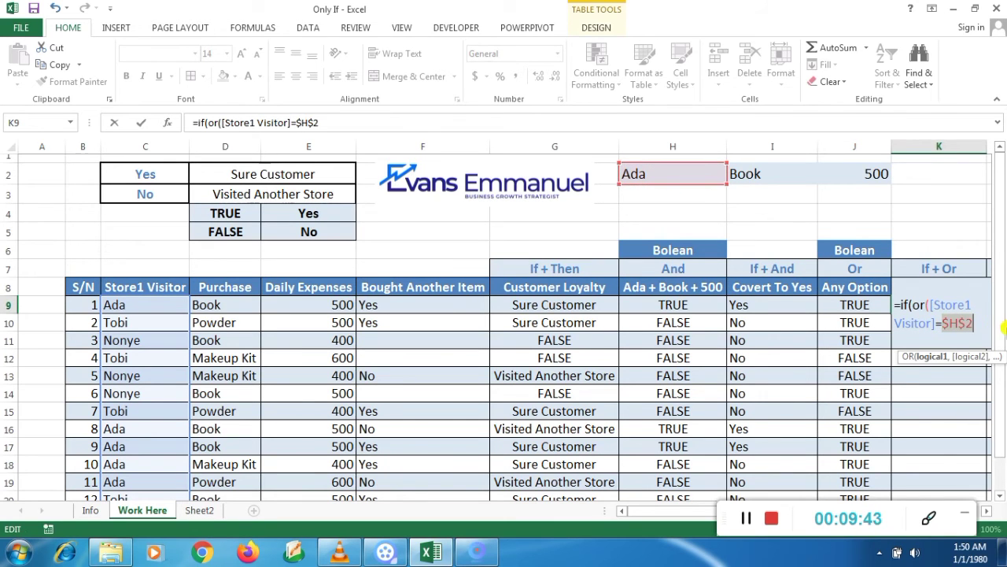
{"action": "left_click", "coordinate": [976, 323]}
{"action": "type", "text": ","}
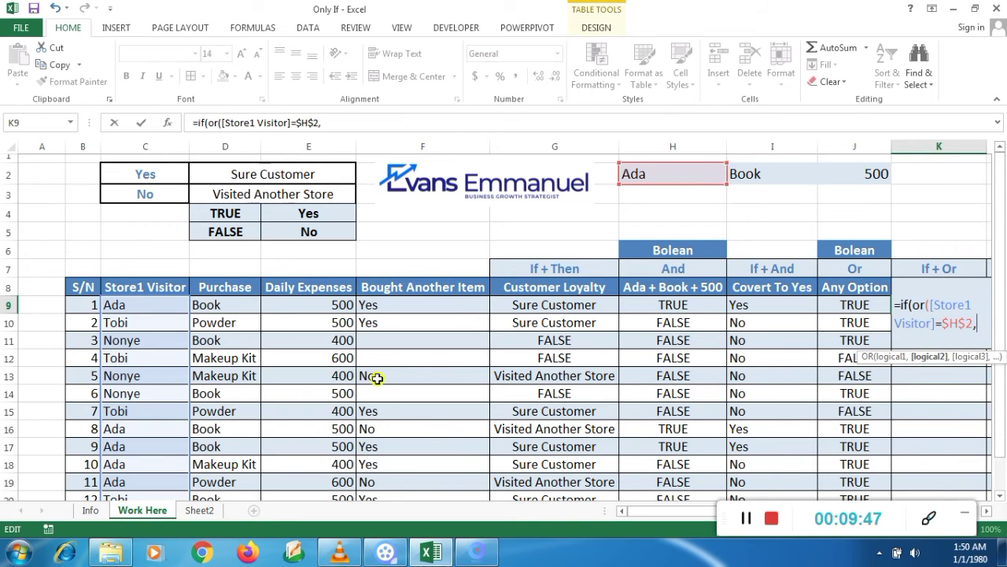
Add the whole Purchase column equal to $I$2 as the nested OR's second condition, followed by a comma.
{"action": "left_click_drag", "start_coordinate": [207, 313], "coordinate": [218, 467]}
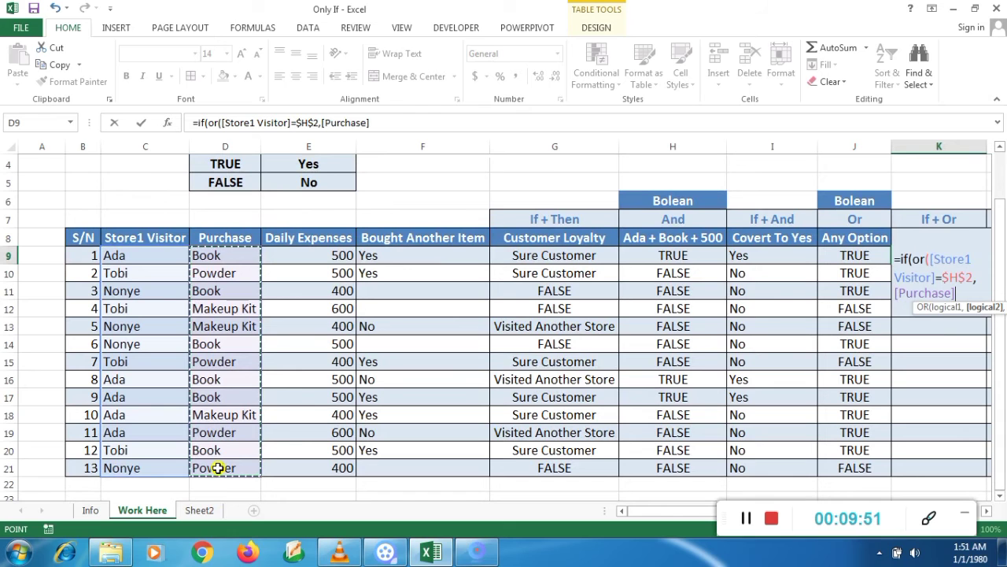
{"action": "type", "text": "="}
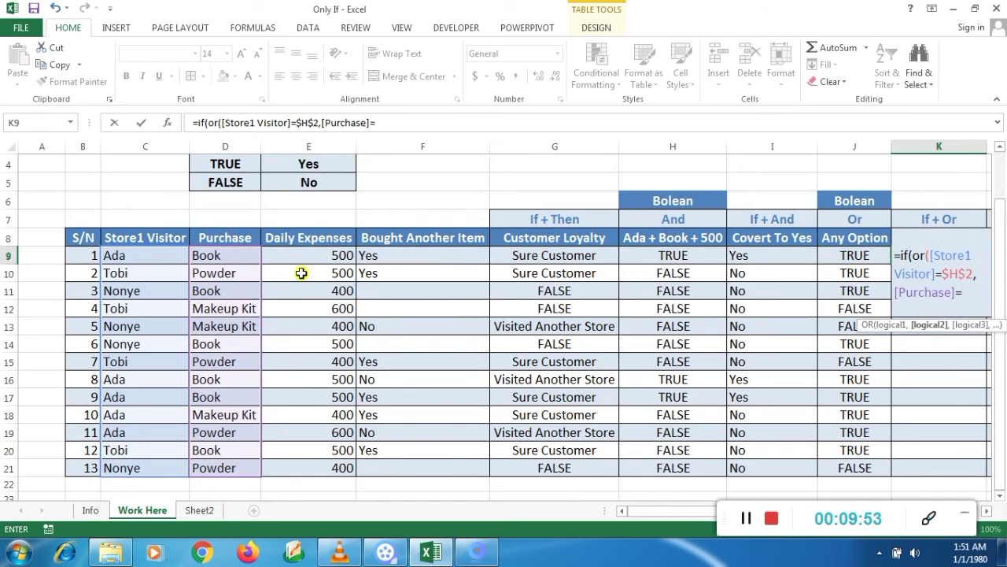
{"action": "scroll", "coordinate": [999, 250], "scroll_direction": "up", "scroll_amount": 1}
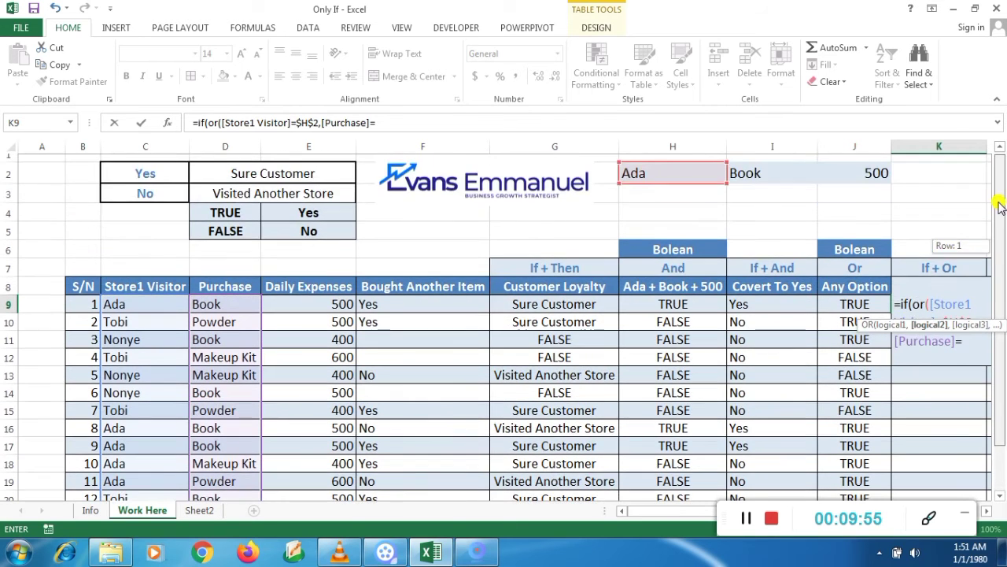
{"action": "left_click", "coordinate": [768, 175]}
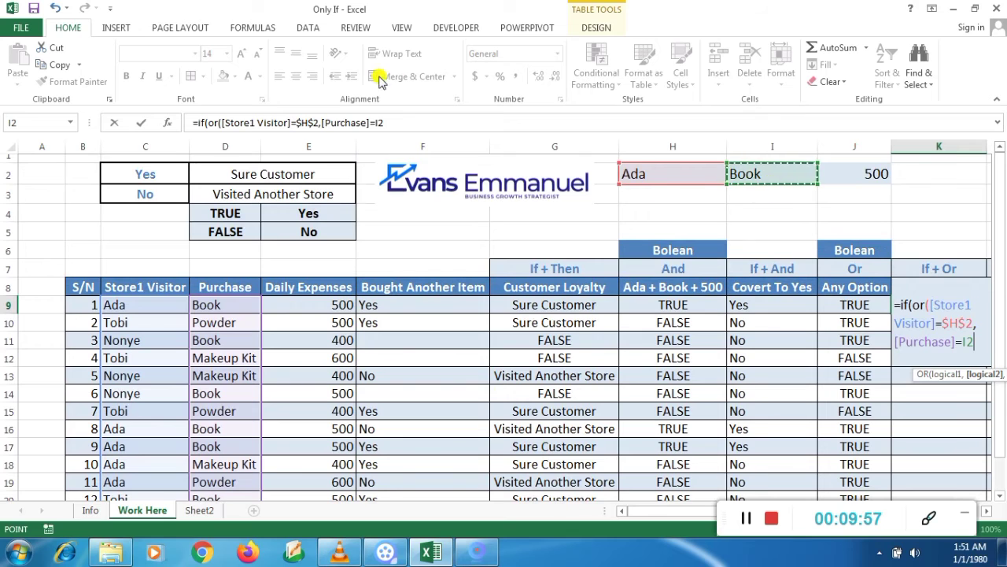
{"action": "left_click", "coordinate": [379, 124]}
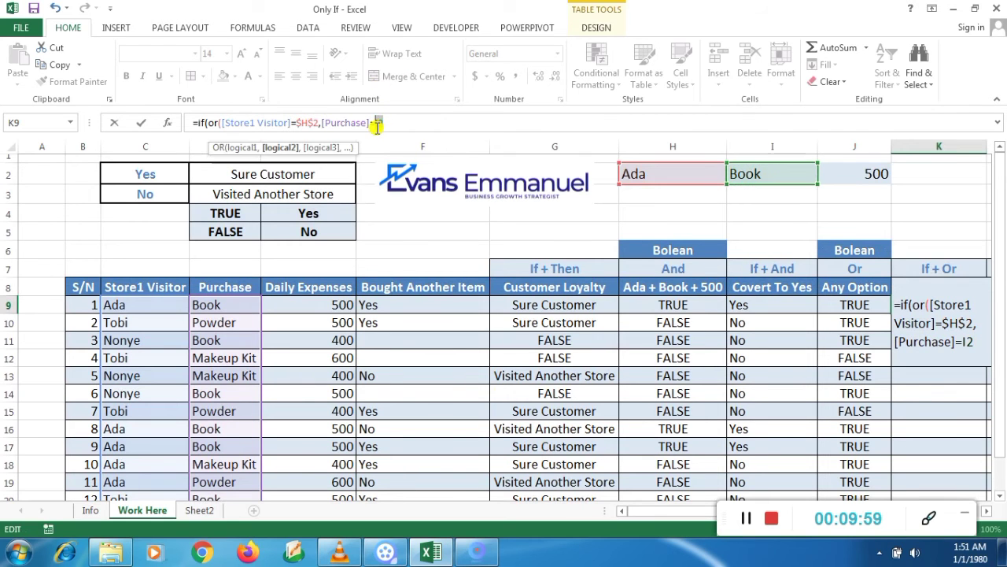
{"action": "key", "text": "F4"}
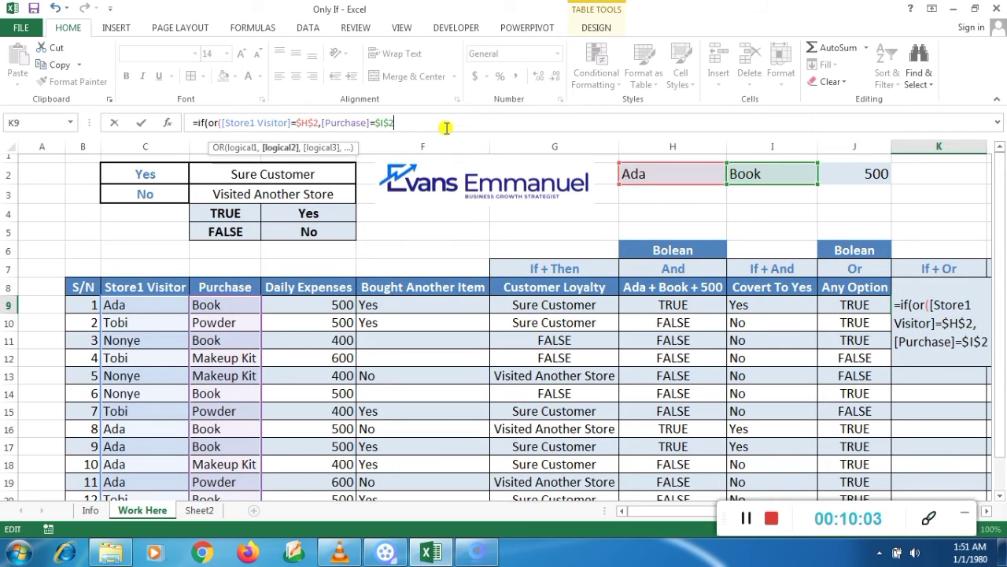
{"action": "type", "text": ","}
Add the whole Daily Expenses column equal to $J$2 as the nested OR's third condition.
{"action": "left_click", "coordinate": [304, 307]}
{"action": "left_click_drag", "start_coordinate": [305, 324], "coordinate": [303, 472]}
{"action": "type", "text": "="}
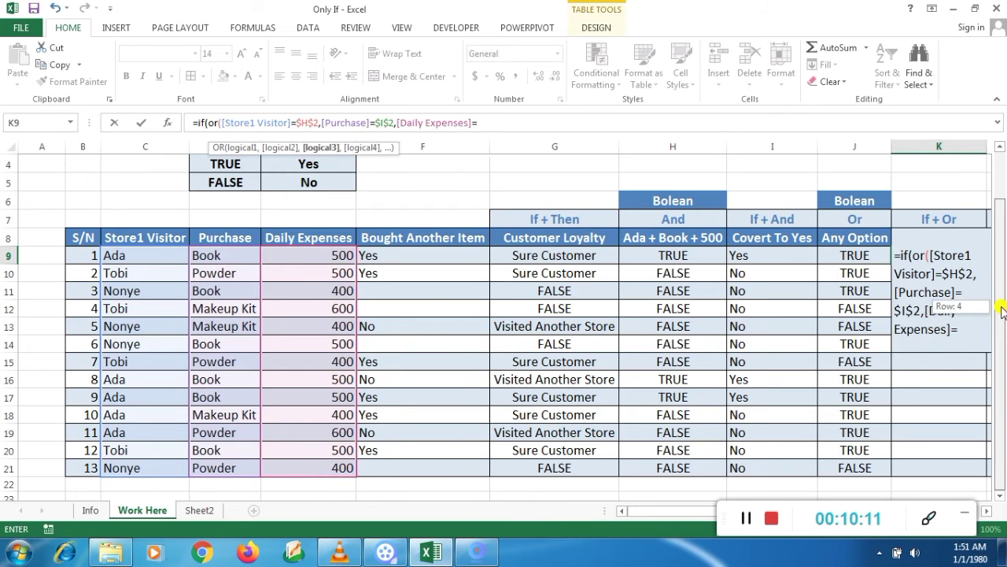
{"action": "scroll", "coordinate": [1004, 305], "scroll_direction": "up", "scroll_amount": 1}
{"action": "left_click", "coordinate": [878, 176]}
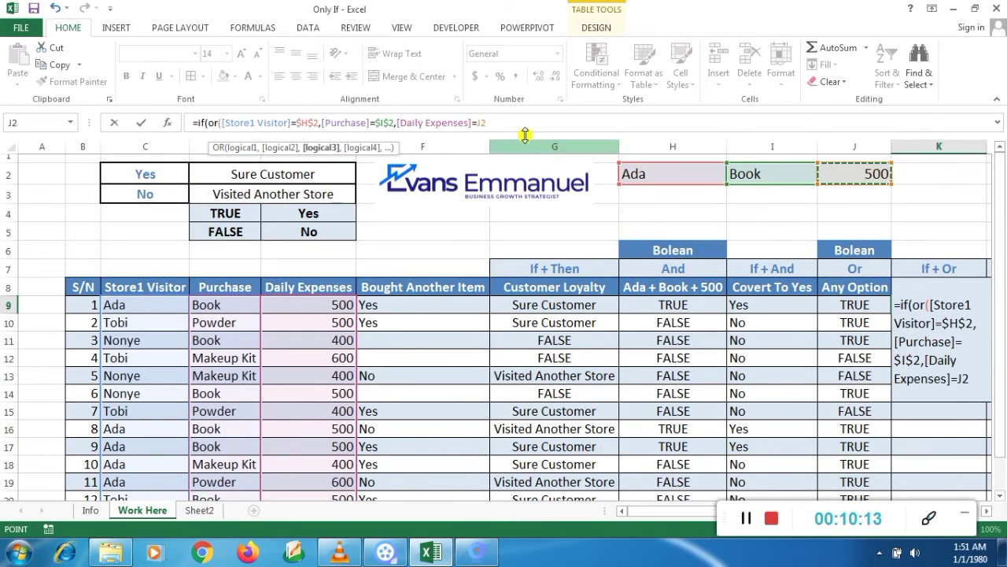
{"action": "left_click", "coordinate": [478, 126]}
{"action": "key", "text": "F4"}
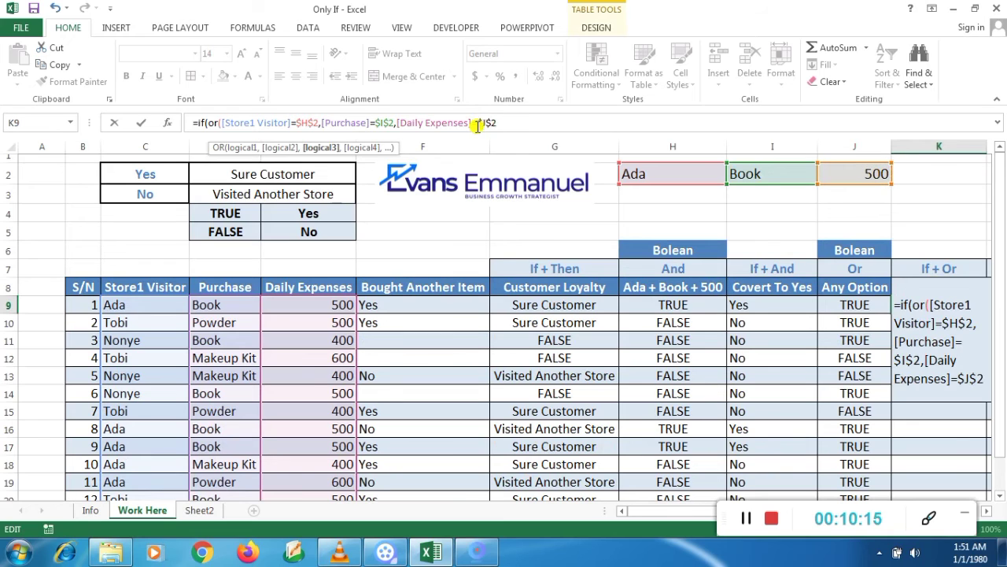
{"action": "left_click", "coordinate": [526, 126]}
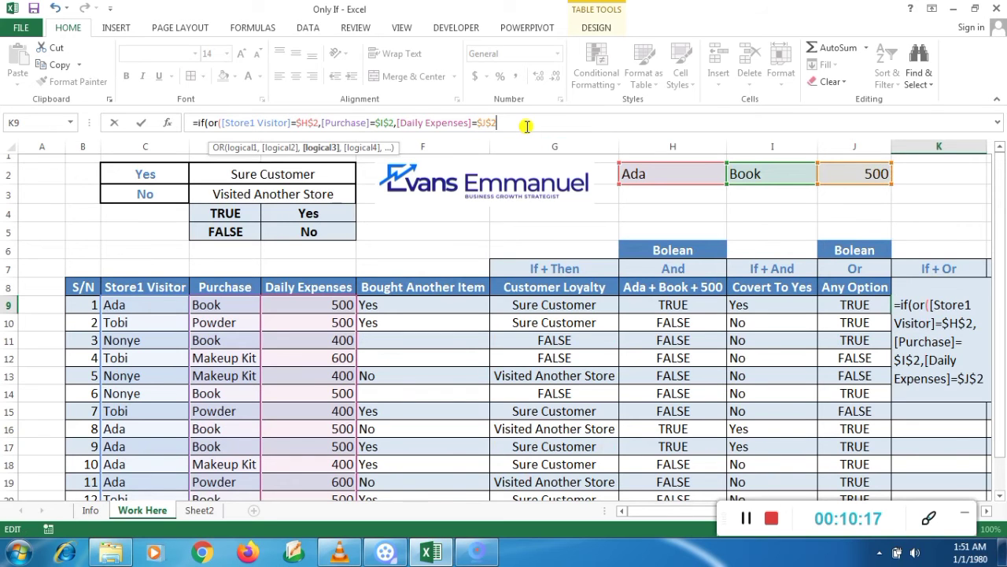
Close the nested OR, return "Yes" if true and "No" if false, and enter the IF formula.
{"action": "type", "text": "),"}
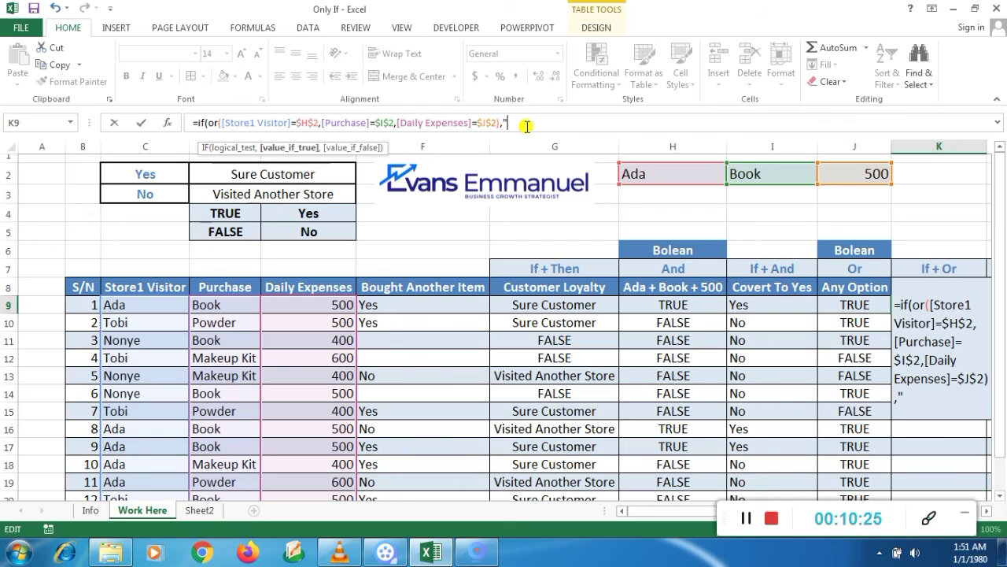
{"action": "type", "text": "\"Ye"}
{"action": "type", "text": "s\",\"No"}
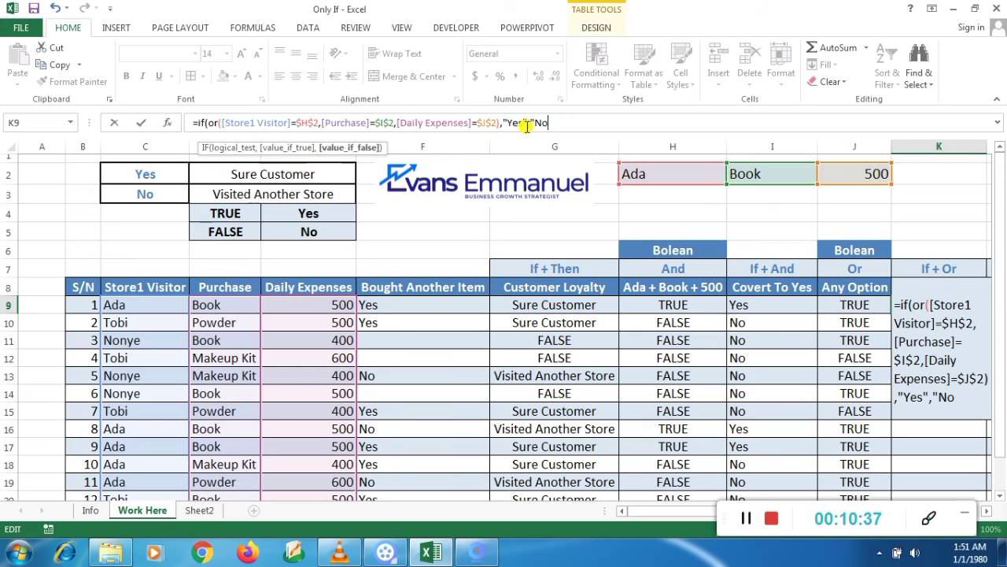
{"action": "type", "text": "\")"}
{"action": "key", "text": "Return"}
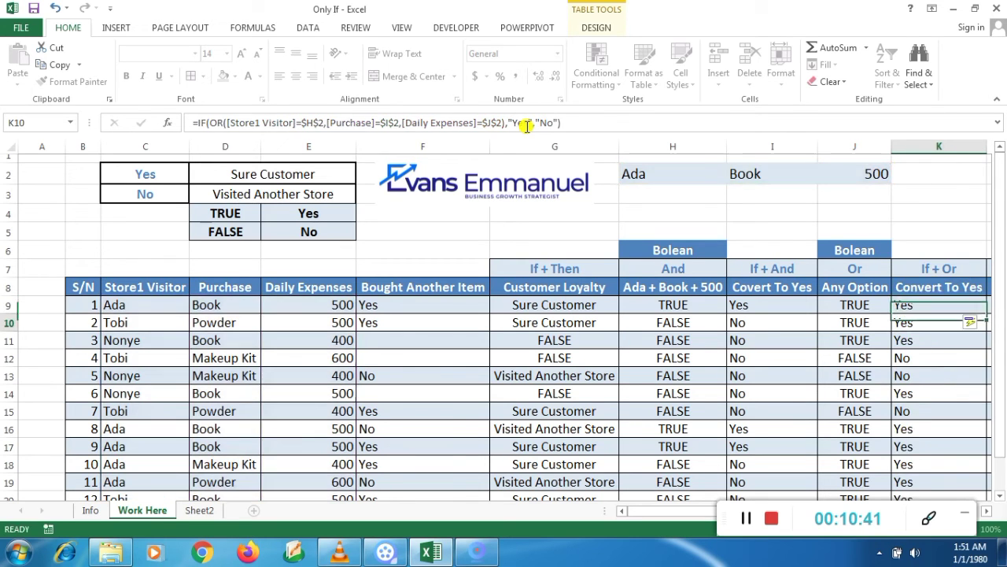
Examine the IF + OR results down the Convert To Yes column beside the Any Option values.
{"action": "key", "text": "Down"}
{"action": "key", "text": "Down"}
{"action": "key", "text": "Up"}
{"action": "key", "text": "Up"}
{"action": "key", "text": "Down"}
{"action": "key", "text": "Down"}
{"action": "key", "text": "Down"}
{"action": "key", "text": "Down"}
{"action": "key", "text": "Down"}
{"action": "key", "text": "Down"}
{"action": "key", "text": "Down"}
{"action": "key", "text": "Down"}
{"action": "key", "text": "Down"}
{"action": "key", "text": "Down"}
{"action": "key", "text": "Down"}
{"action": "key", "text": "Down"}
{"action": "key", "text": "Down"}
{"action": "key", "text": "Down"}
{"action": "key", "text": "Down"}
{"action": "key", "text": "Down"}
{"action": "key", "text": "Down"}
{"action": "key", "text": "Down"}
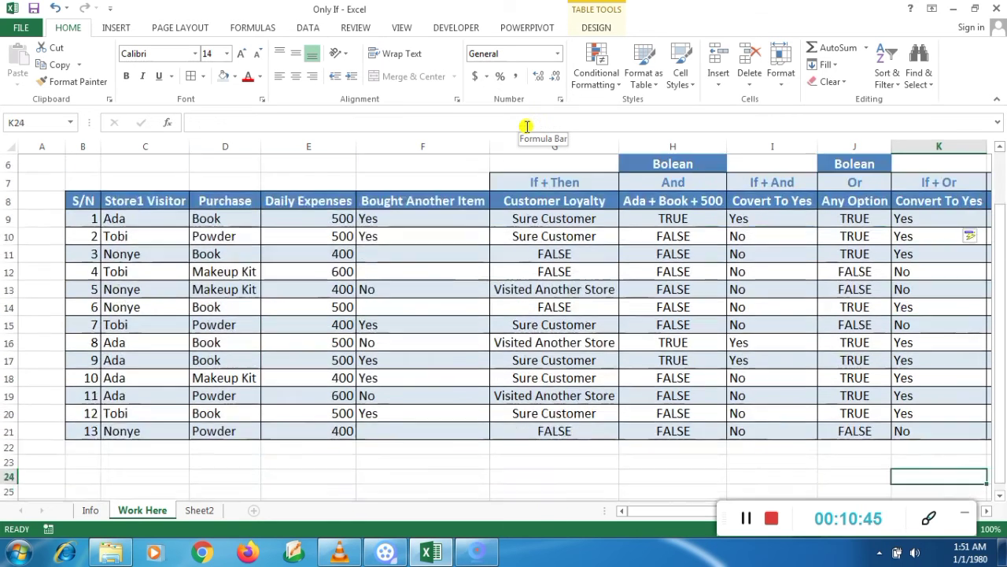
Look across the headings beside the Convert To Yes column and examine the If Error column that follows it.
{"action": "key", "text": "Up"}
{"action": "key", "text": "Up"}
{"action": "key", "text": "Up"}
{"action": "key", "text": "Up"}
{"action": "key", "text": "Up"}
{"action": "key", "text": "Up"}
{"action": "key", "text": "Up"}
{"action": "key", "text": "Up"}
{"action": "key", "text": "Up"}
{"action": "key", "text": "Up"}
{"action": "key", "text": "Up"}
{"action": "key", "text": "Up"}
{"action": "key", "text": "Up"}
{"action": "key", "text": "Up"}
{"action": "key", "text": "Up"}
{"action": "key", "text": "Up"}
{"action": "key", "text": "Up"}
{"action": "key", "text": "Up"}
{"action": "key", "text": "Up"}
{"action": "key", "text": "Up"}
{"action": "key", "text": "Up"}
{"action": "key", "text": "Up"}
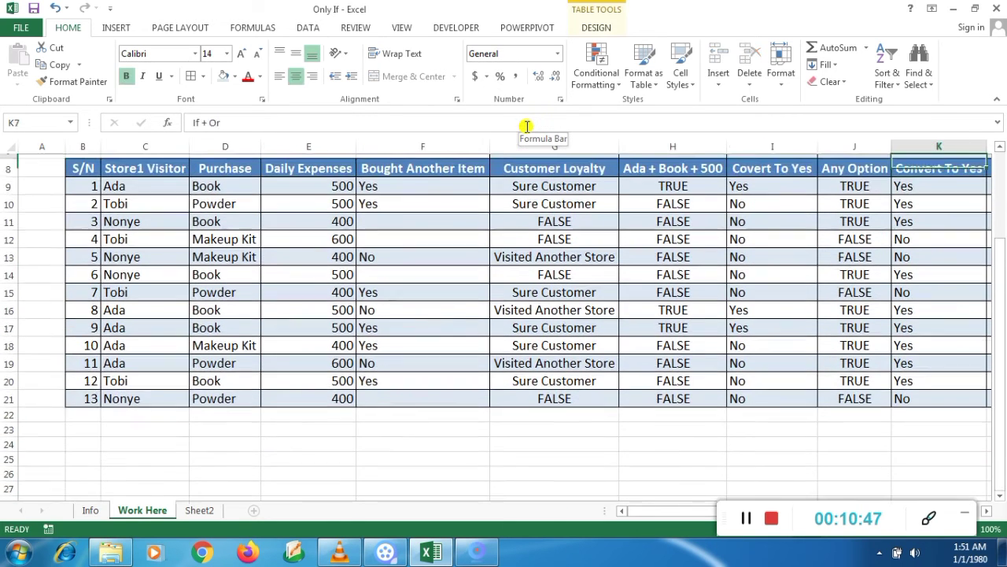
{"action": "key", "text": "Right"}
{"action": "key", "text": "Right"}
{"action": "key", "text": "Right"}
{"action": "key", "text": "Left"}
{"action": "key", "text": "Left"}
{"action": "key", "text": "Left"}
{"action": "key", "text": "Right"}
{"action": "key", "text": "Right"}
{"action": "key", "text": "Down"}
{"action": "key", "text": "Down"}
{"action": "key", "text": "Left"}
{"action": "key", "text": "Down"}
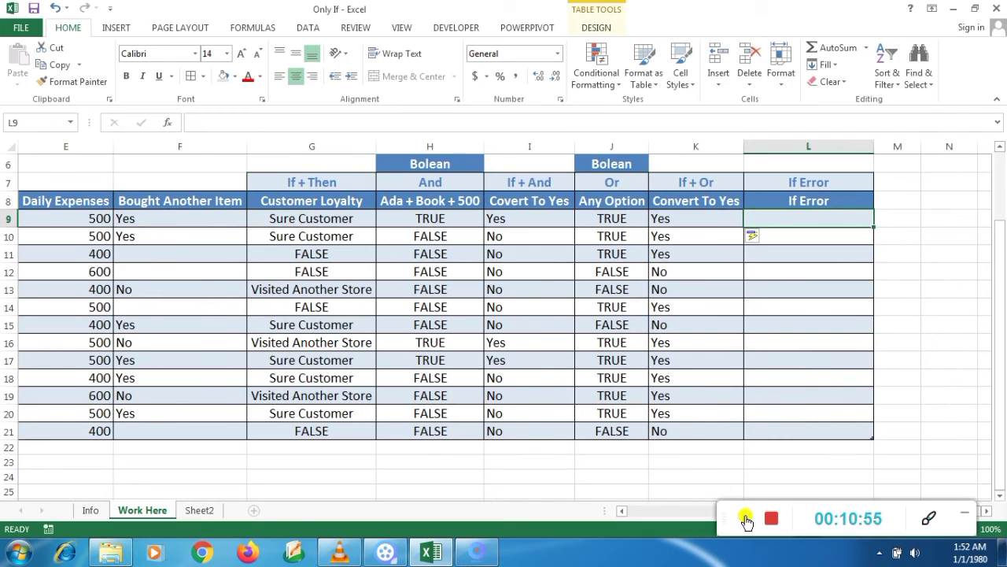
{"action": "left_click", "coordinate": [746, 518]}
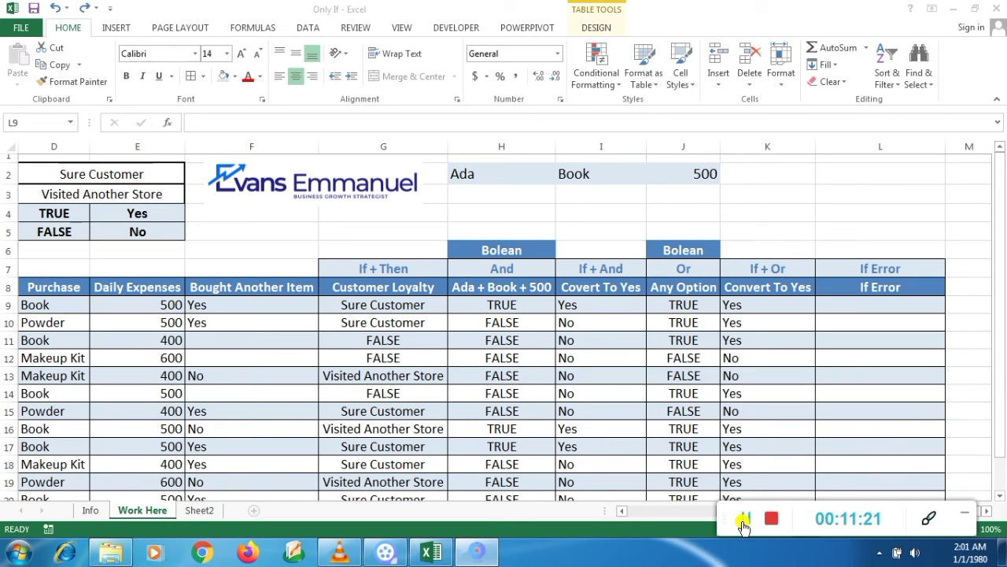
Start a VLOOKUP in the first If Error cell, using that row's Bought Another Item value as the lookup value.
{"action": "left_click", "coordinate": [898, 305]}
{"action": "double_click", "coordinate": [898, 306]}
{"action": "left_click", "coordinate": [883, 357]}
{"action": "left_click", "coordinate": [871, 304]}
{"action": "type", "text": "="}
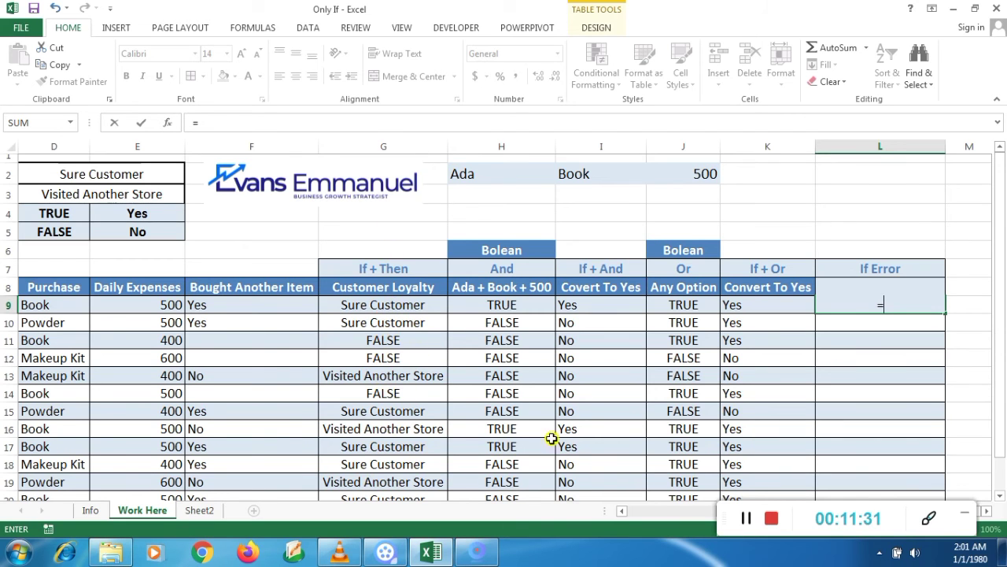
{"action": "type", "text": "vlookup"}
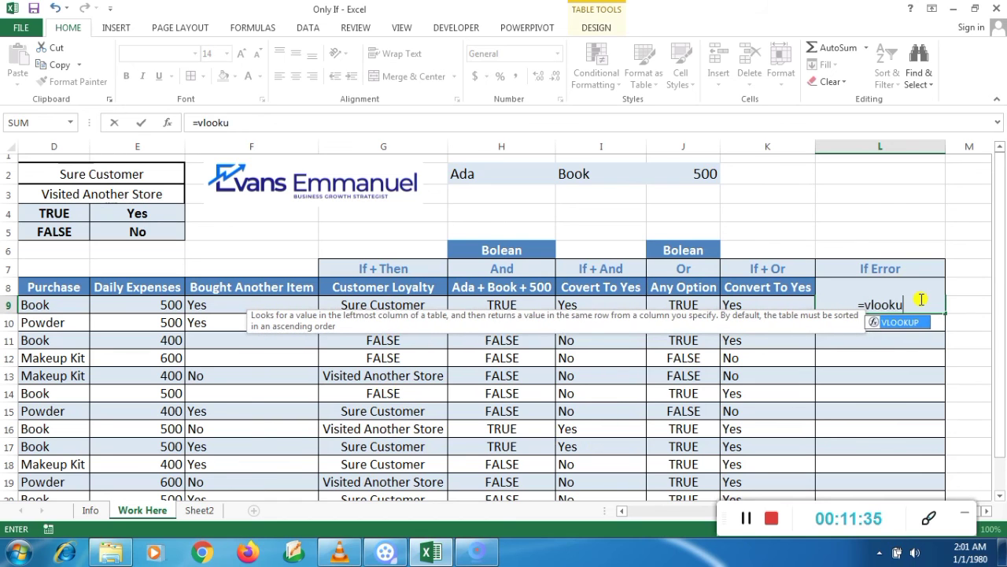
{"action": "left_click", "coordinate": [752, 524]}
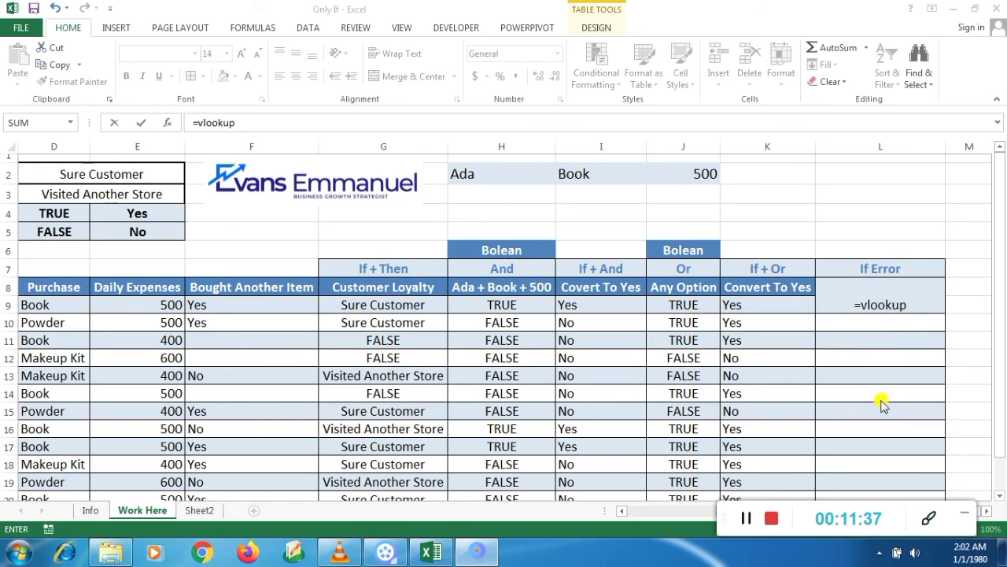
{"action": "left_click", "coordinate": [913, 305]}
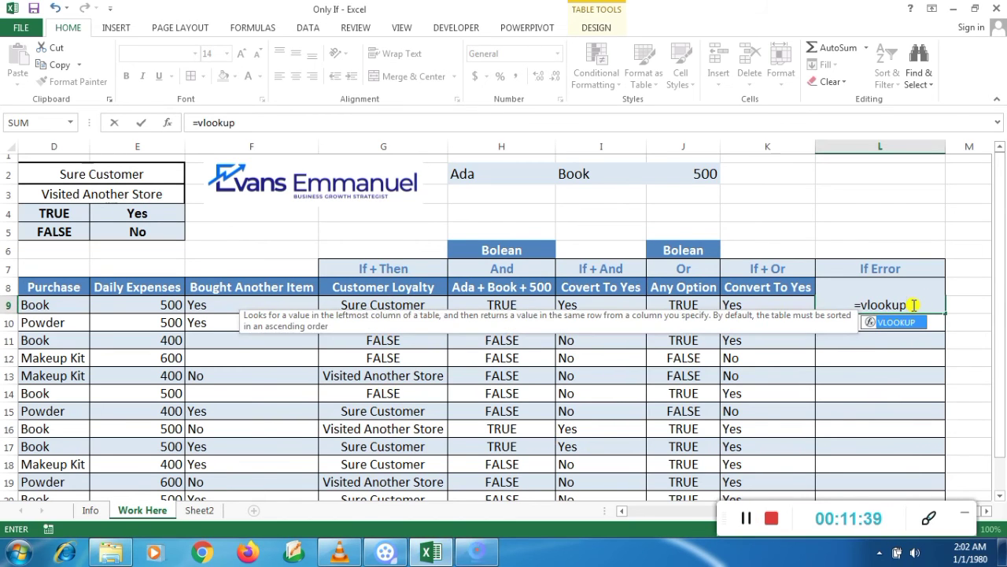
{"action": "type", "text": "("}
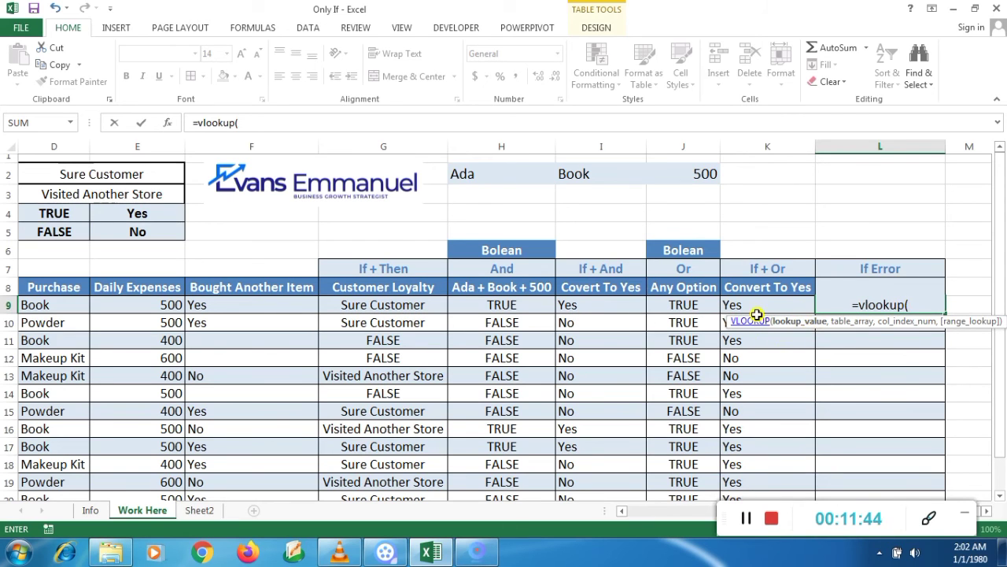
{"action": "left_click", "coordinate": [265, 306]}
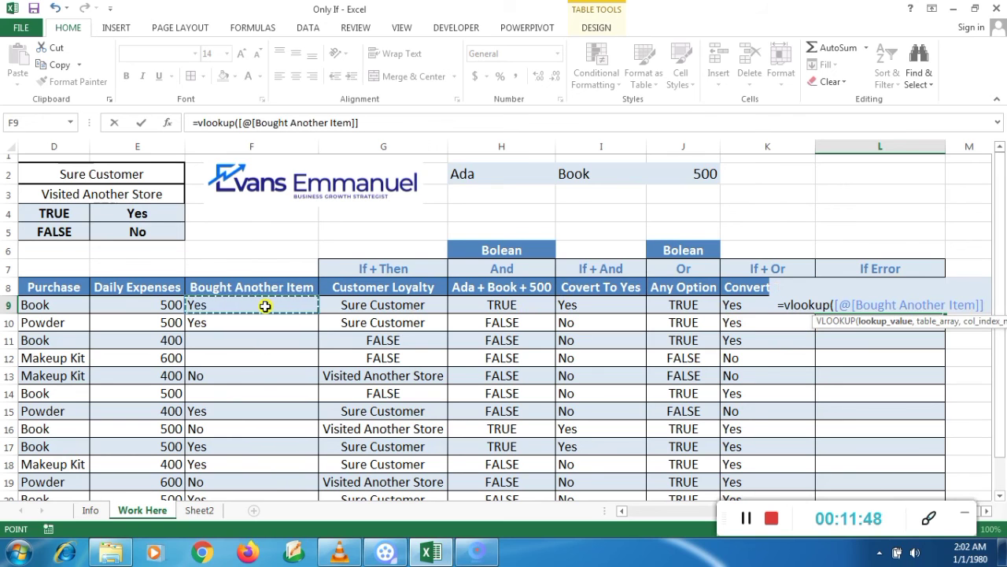
{"action": "type", "text": ","}
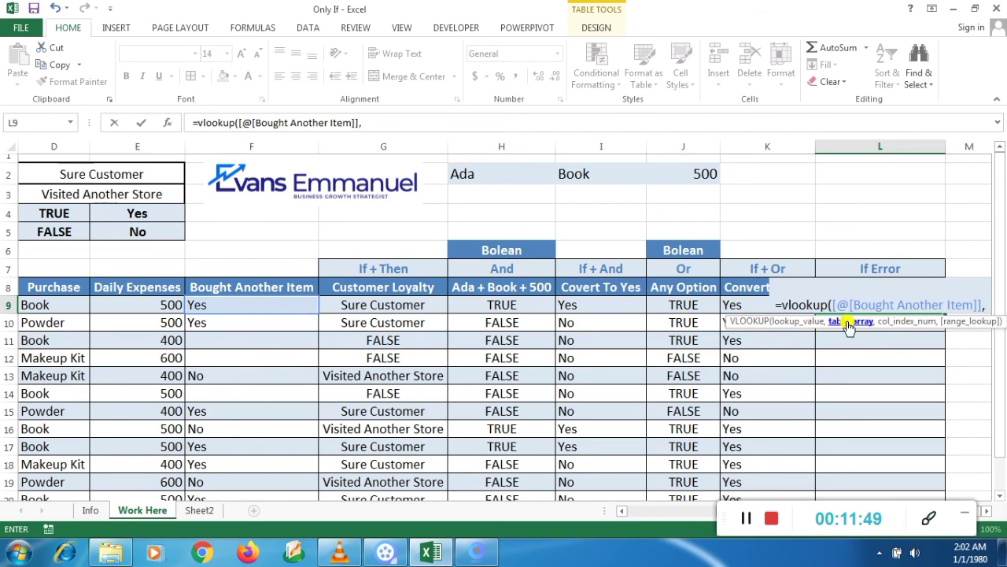
Set the VLOOKUP's table array to the absolute range $C$2:$E$3, followed by a comma.
{"action": "left_click", "coordinate": [682, 516]}
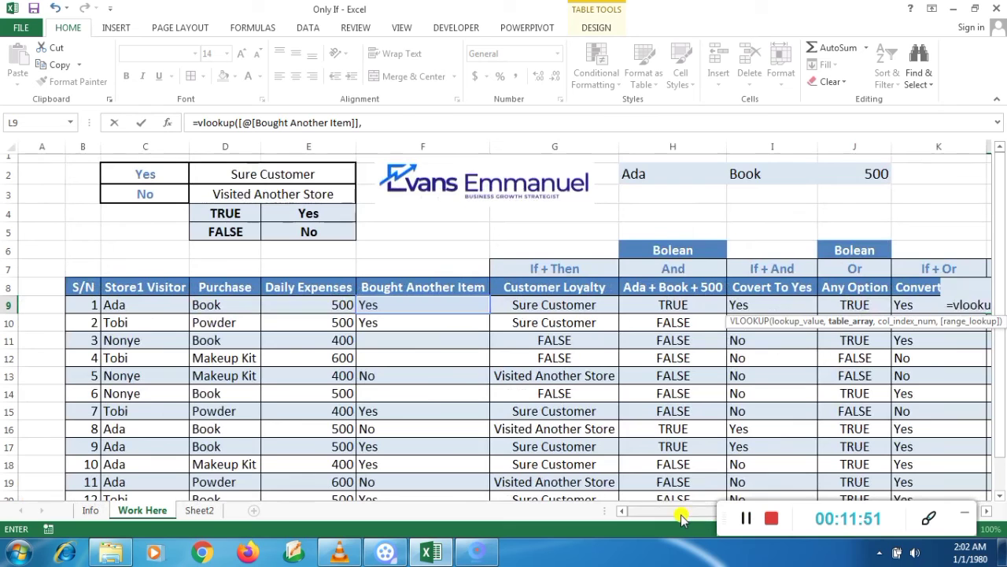
{"action": "left_click_drag", "start_coordinate": [156, 165], "coordinate": [240, 193]}
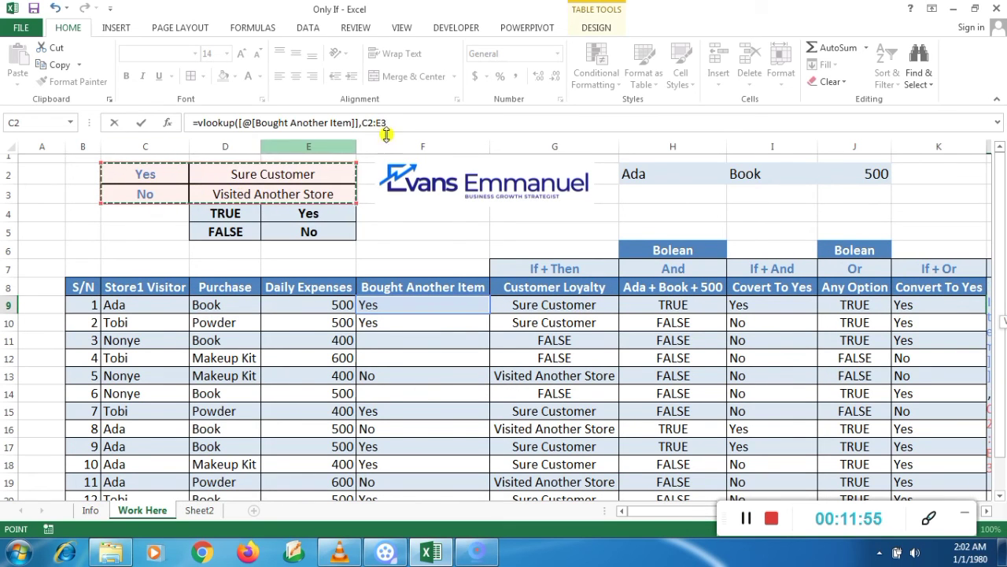
{"action": "left_click_drag", "start_coordinate": [394, 118], "coordinate": [366, 120]}
{"action": "key", "text": "F4"}
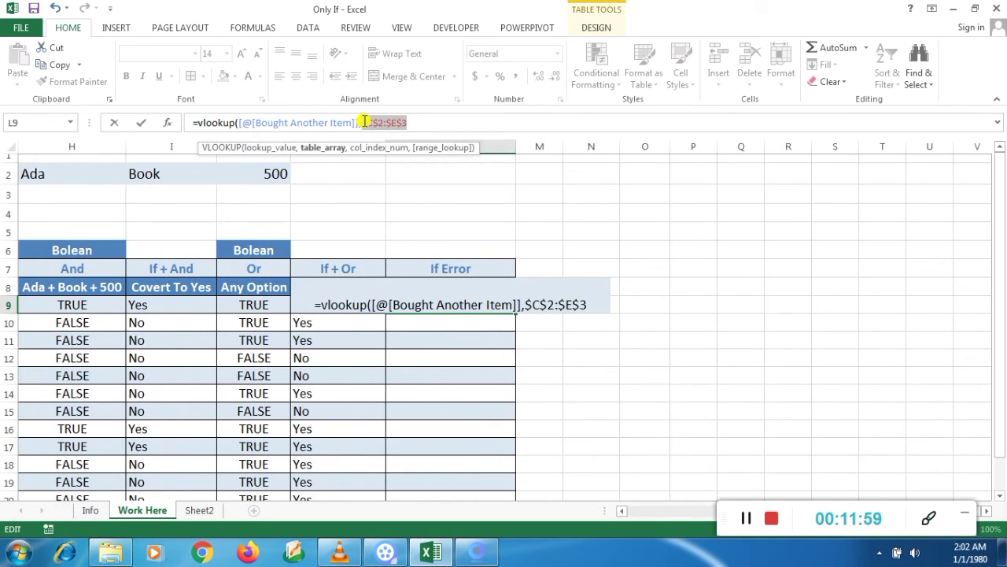
{"action": "left_click", "coordinate": [416, 125]}
{"action": "type", "text": ","}
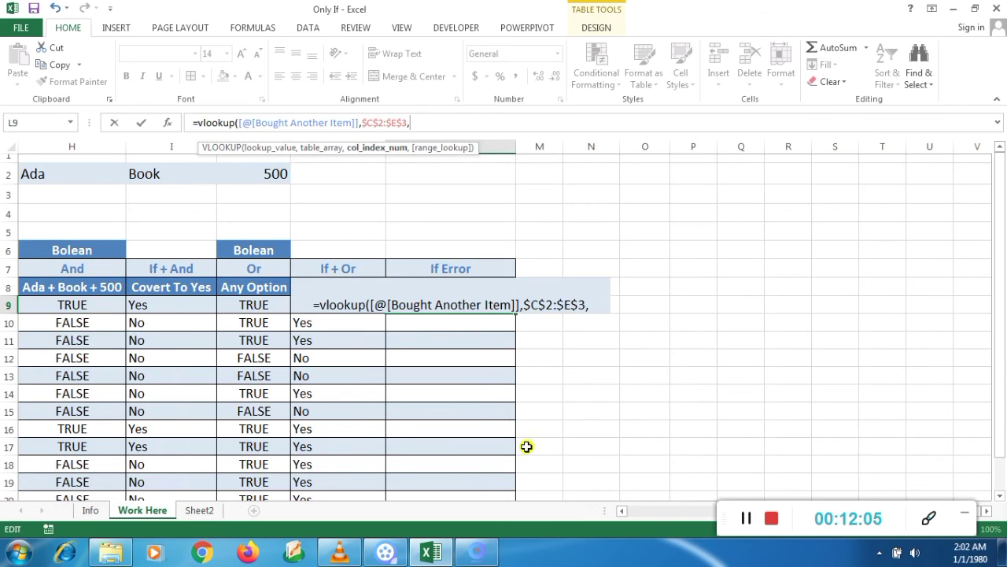
Set the VLOOKUP's column index to 2 with FALSE for an exact match, and enter the formula.
{"action": "left_click", "coordinate": [645, 510]}
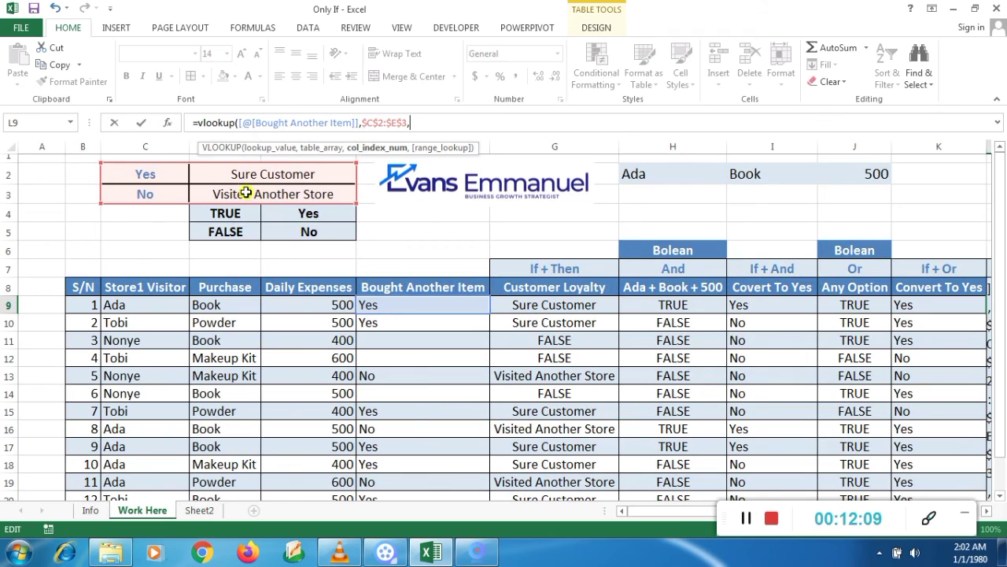
{"action": "type", "text": "2"}
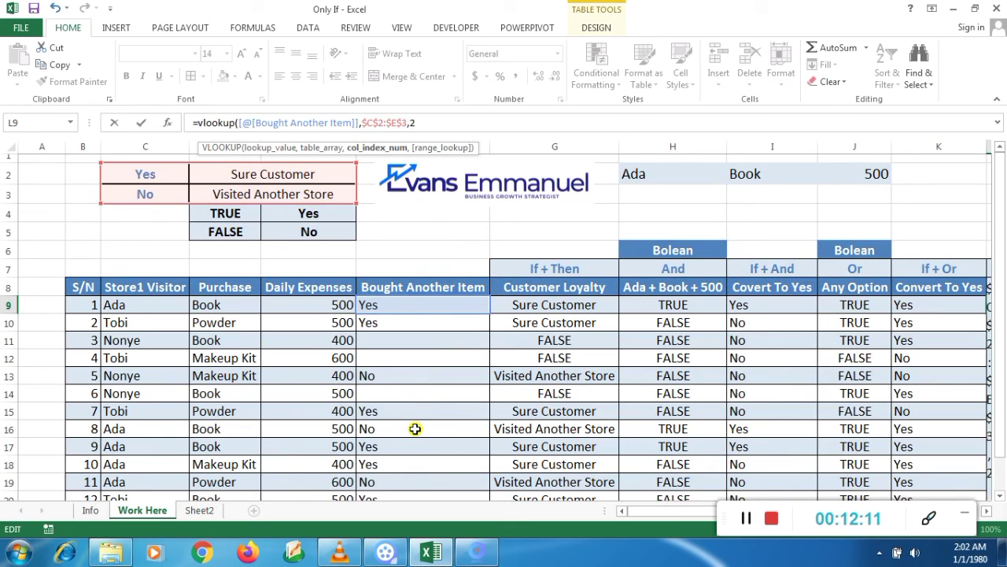
{"action": "type", "text": ","}
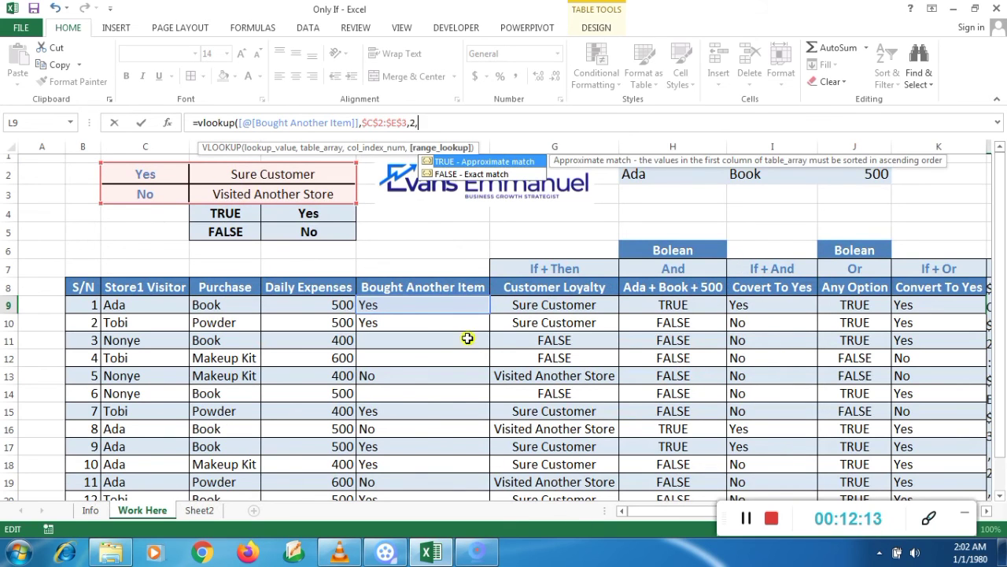
{"action": "double_click", "coordinate": [489, 174]}
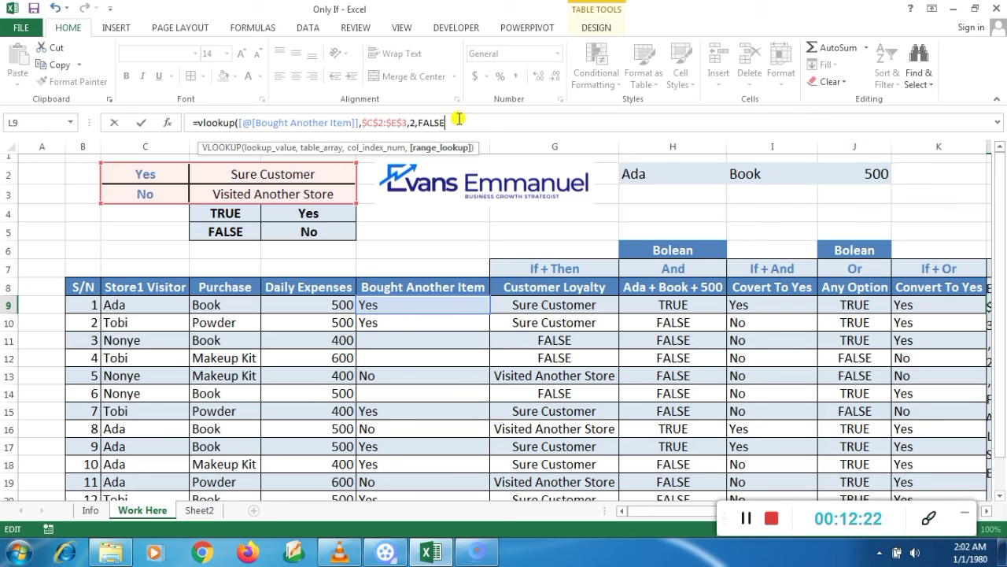
{"action": "key", "text": "Return"}
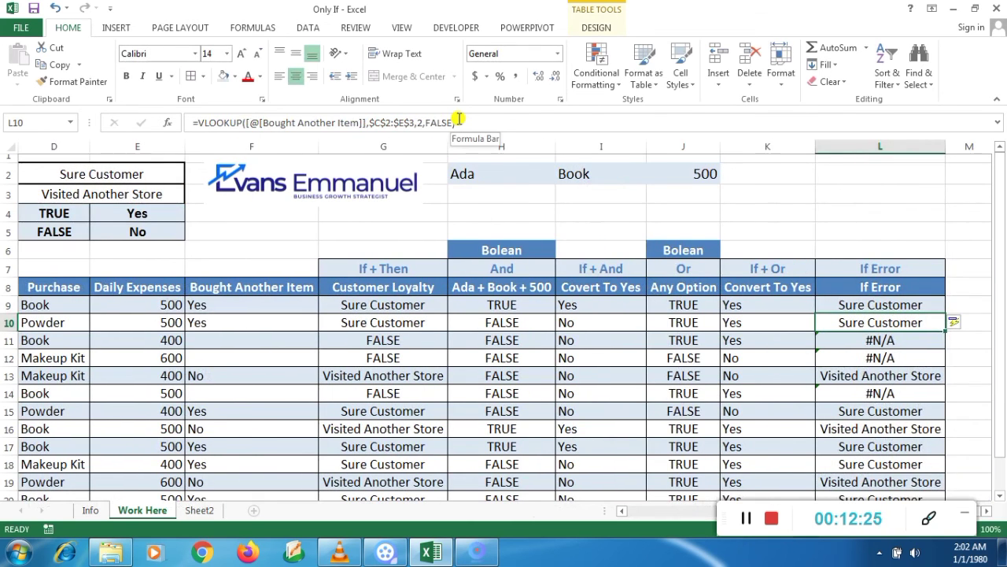
Examine the VLOOKUP results down the If Error column, especially in rows where Bought Another Item is blank.
{"action": "key", "text": "Up"}
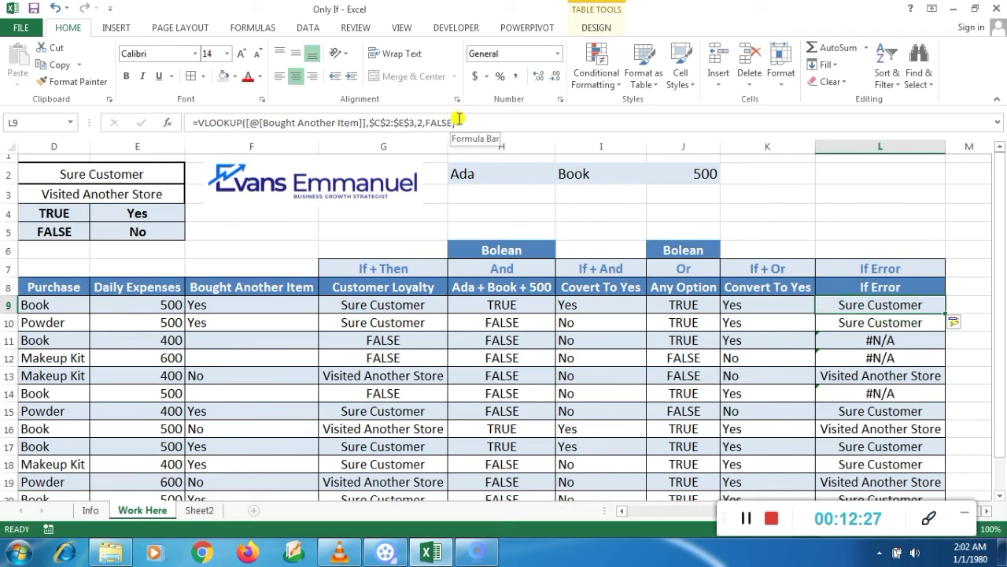
{"action": "key", "text": "Down"}
{"action": "key", "text": "Down"}
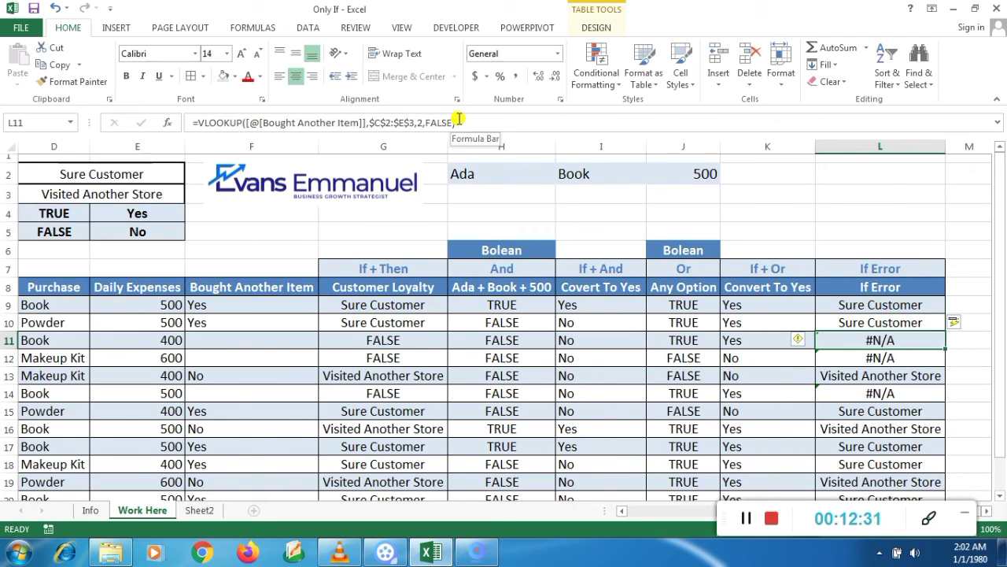
{"action": "key", "text": "Down"}
{"action": "key", "text": "Down"}
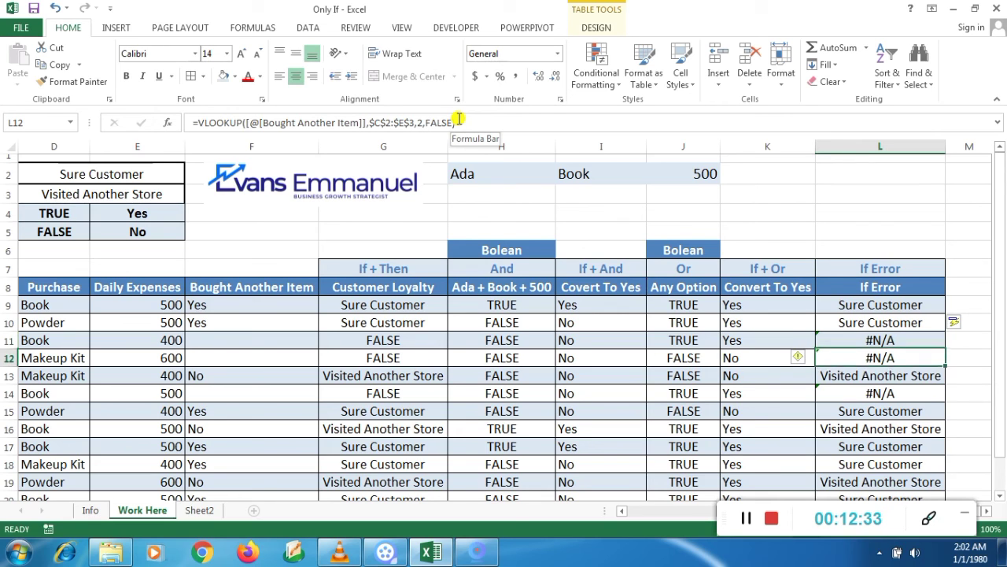
{"action": "key", "text": "Up"}
{"action": "key", "text": "Up"}
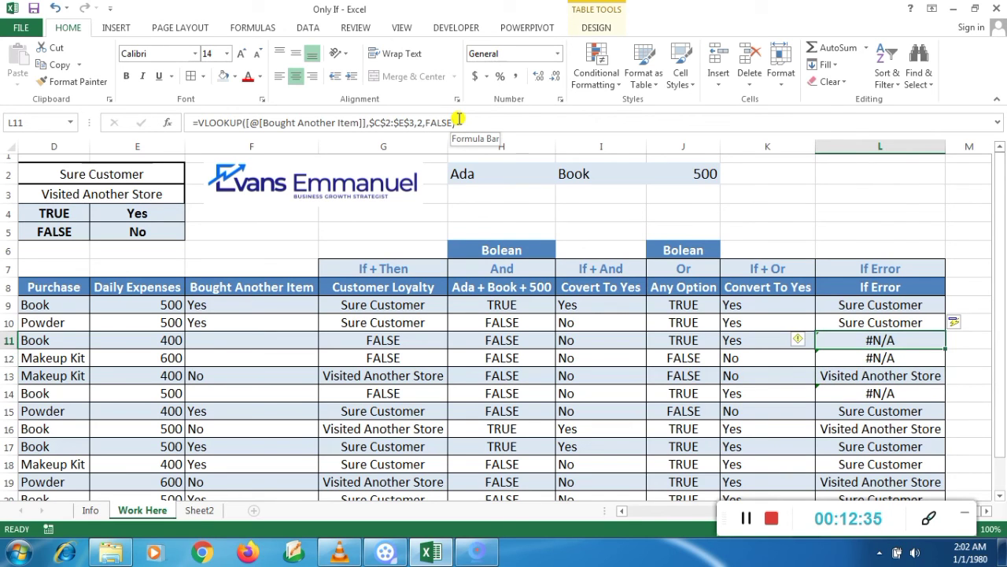
{"action": "key", "text": "Down"}
{"action": "key", "text": "Down"}
{"action": "key", "text": "Down"}
{"action": "key", "text": "Down"}
{"action": "key", "text": "Down"}
{"action": "key", "text": "Down"}
{"action": "key", "text": "Down"}
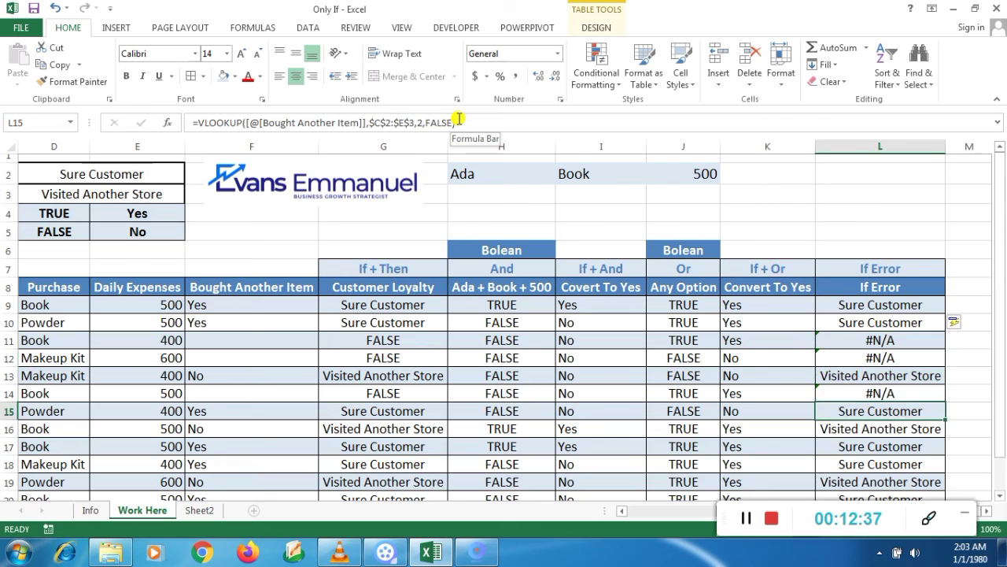
{"action": "key", "text": "Down"}
{"action": "key", "text": "Down"}
{"action": "key", "text": "Down"}
{"action": "key", "text": "Down"}
{"action": "key", "text": "Down"}
{"action": "key", "text": "Down"}
{"action": "key", "text": "Down"}
{"action": "key", "text": "Up"}
{"action": "key", "text": "Up"}
{"action": "key", "text": "Up"}
{"action": "key", "text": "Up"}
{"action": "key", "text": "Up"}
{"action": "key", "text": "Up"}
{"action": "key", "text": "Up"}
{"action": "key", "text": "Up"}
{"action": "key", "text": "Up"}
{"action": "key", "text": "Up"}
{"action": "key", "text": "Up"}
{"action": "key", "text": "Up"}
{"action": "key", "text": "Up"}
{"action": "key", "text": "Up"}
{"action": "key", "text": "Up"}
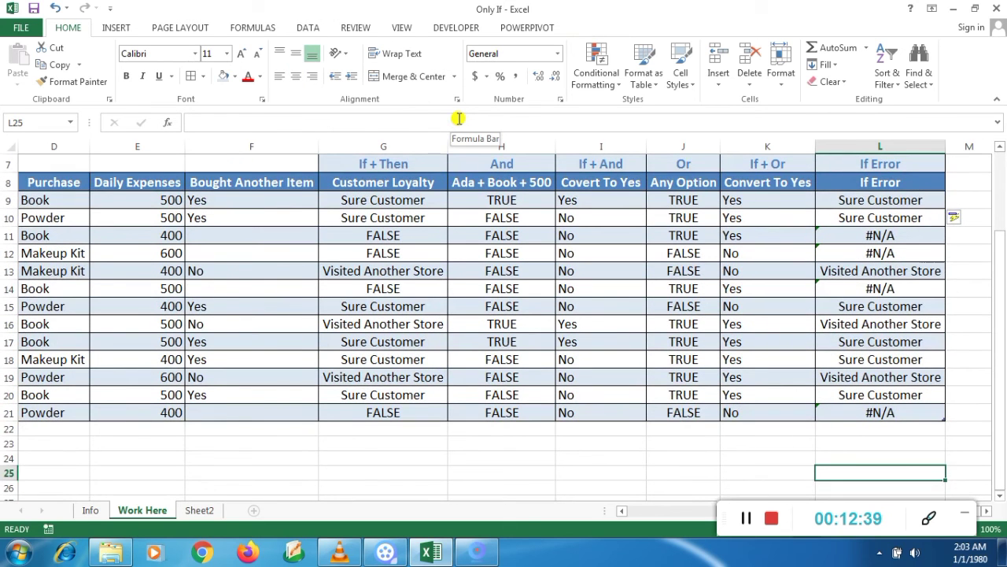
{"action": "key", "text": "Up"}
{"action": "key", "text": "Up"}
{"action": "key", "text": "Up"}
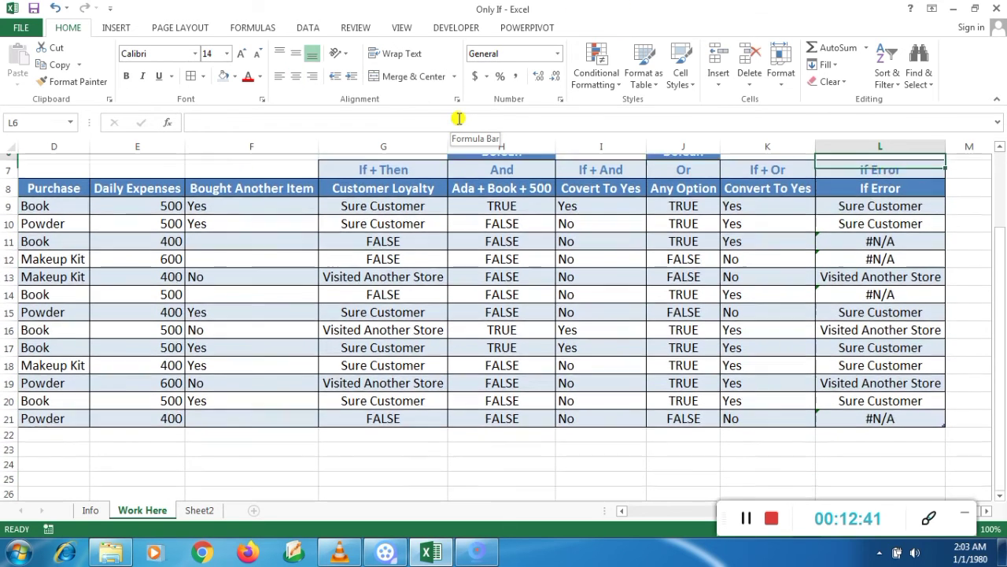
Try to wrap the first If Error cell's VLOOKUP in an IF function with "Wrong Entry" as its second argument.
{"action": "key", "text": "Down"}
{"action": "key", "text": "Down"}
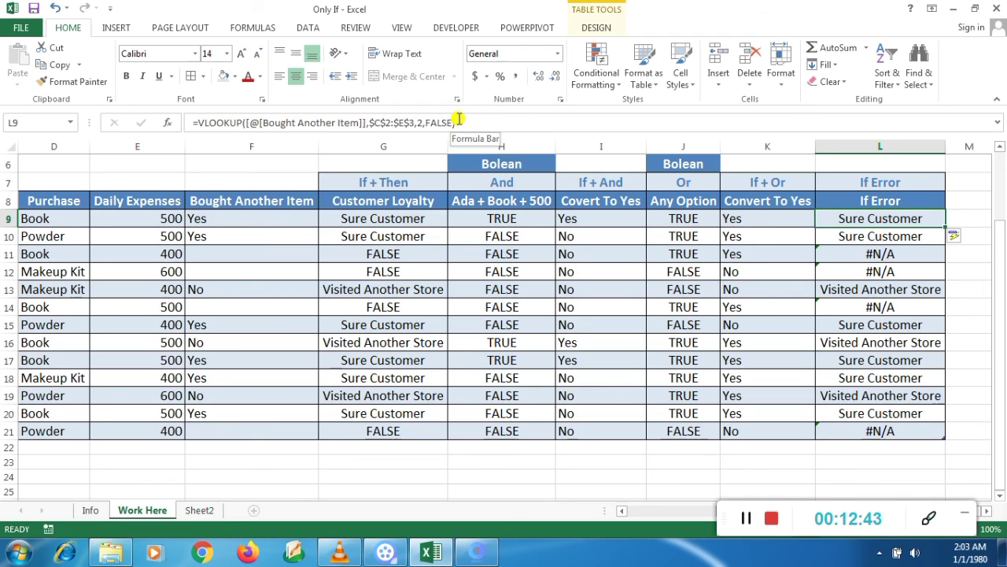
{"action": "left_click", "coordinate": [200, 127]}
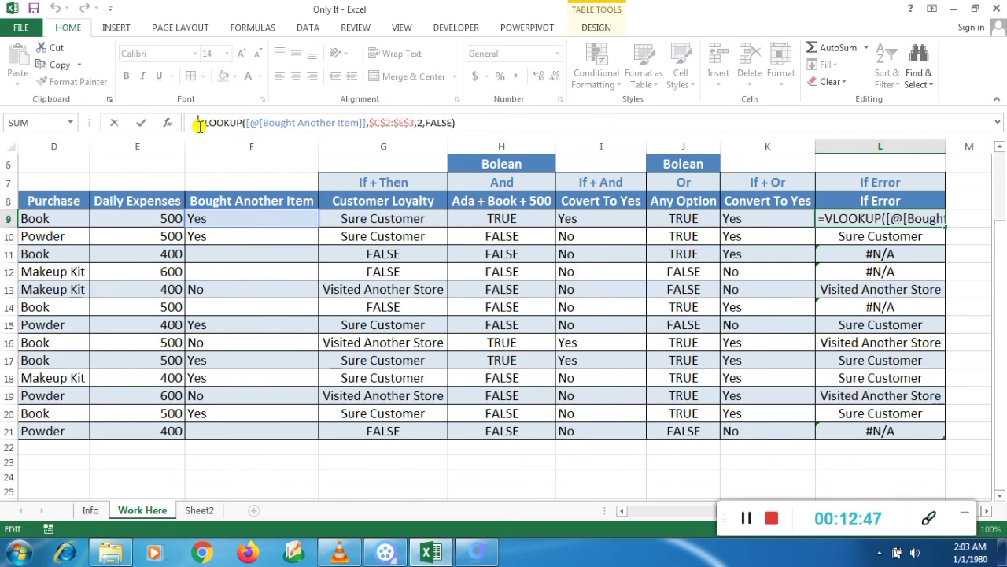
{"action": "type", "text": "if("}
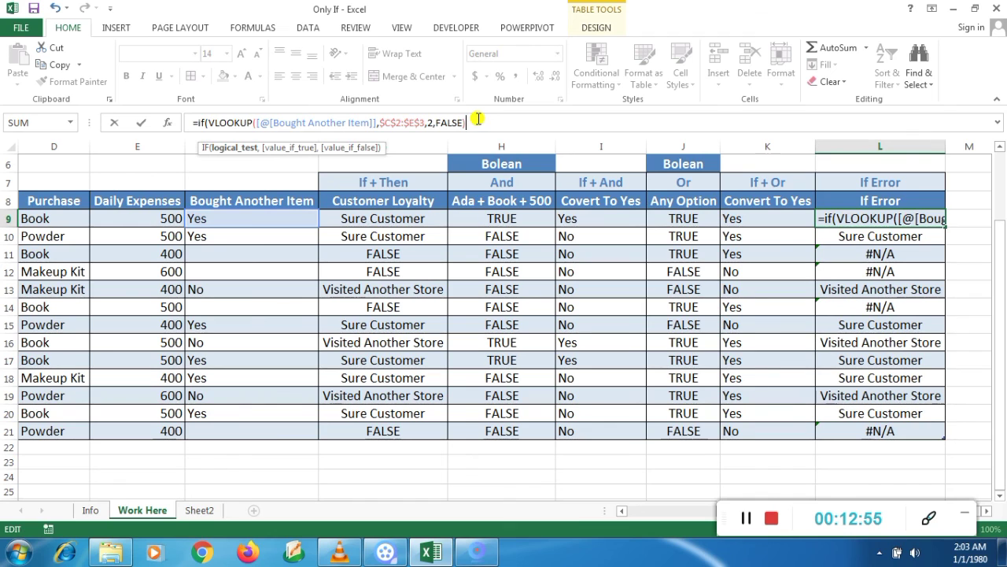
{"action": "type", "text": ",\""}
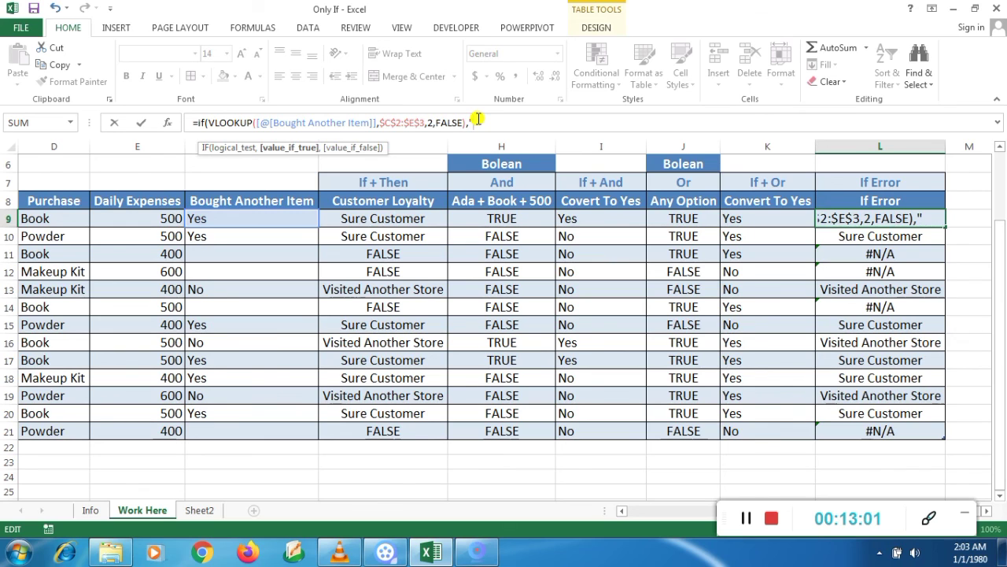
{"action": "type", "text": "Wro"}
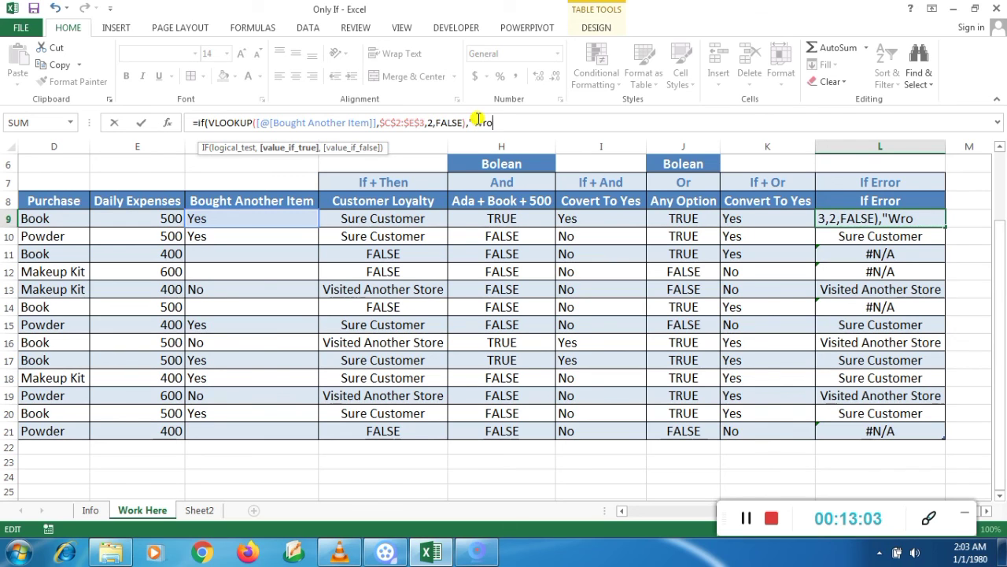
{"action": "type", "text": "ng Ent"}
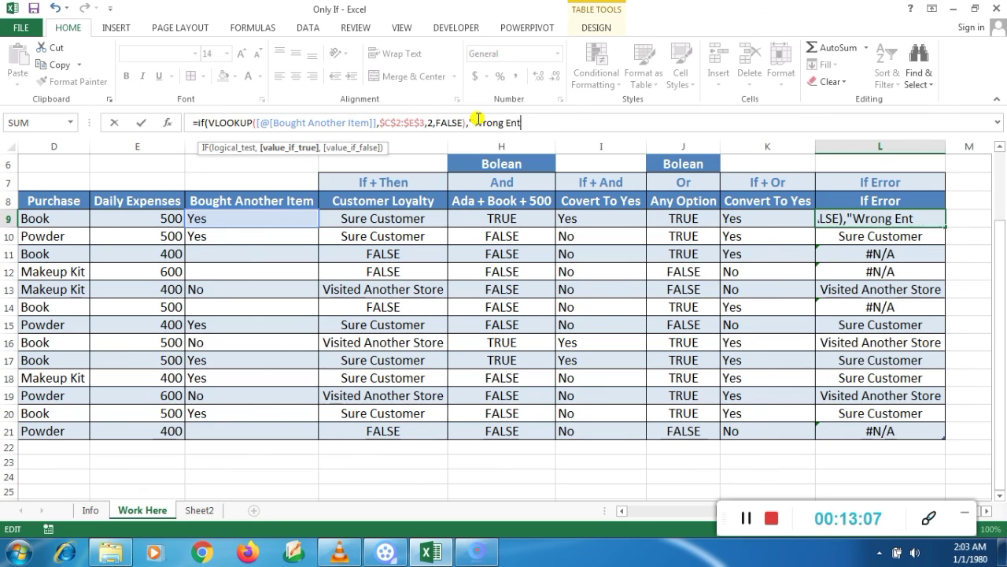
{"action": "type", "text": "ry\""}
{"action": "key", "text": "Right"}
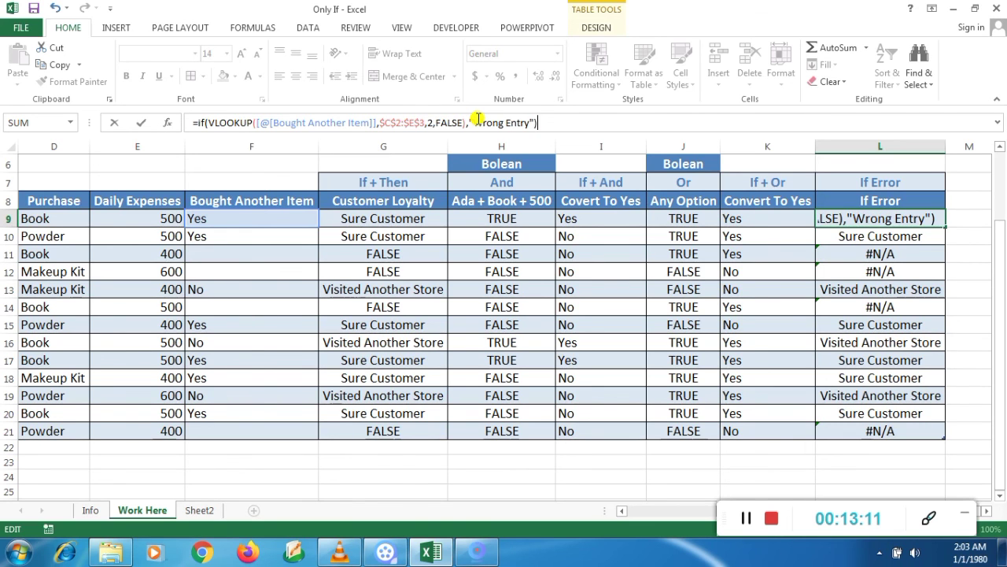
{"action": "key", "text": "Return"}
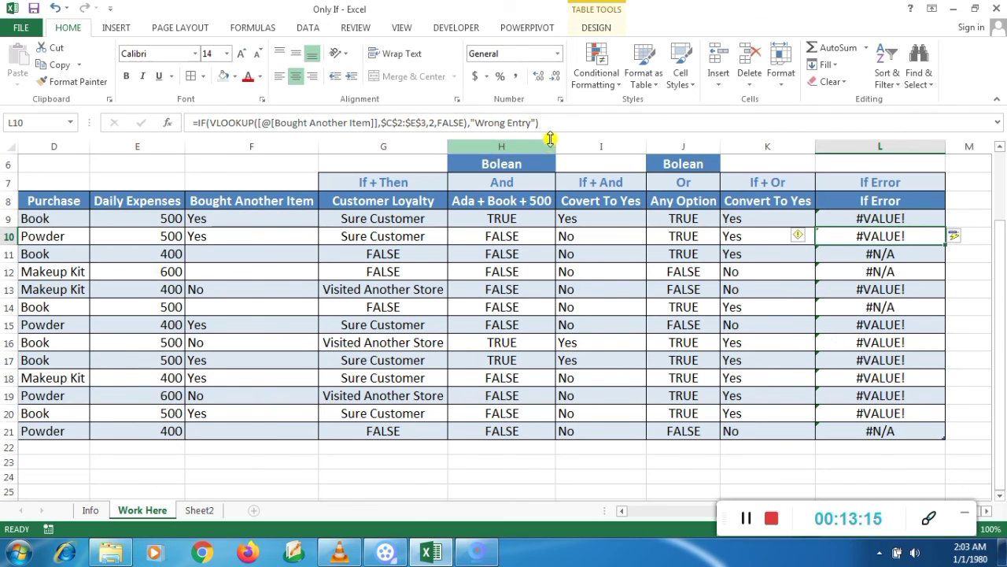
{"action": "left_click", "coordinate": [733, 517]}
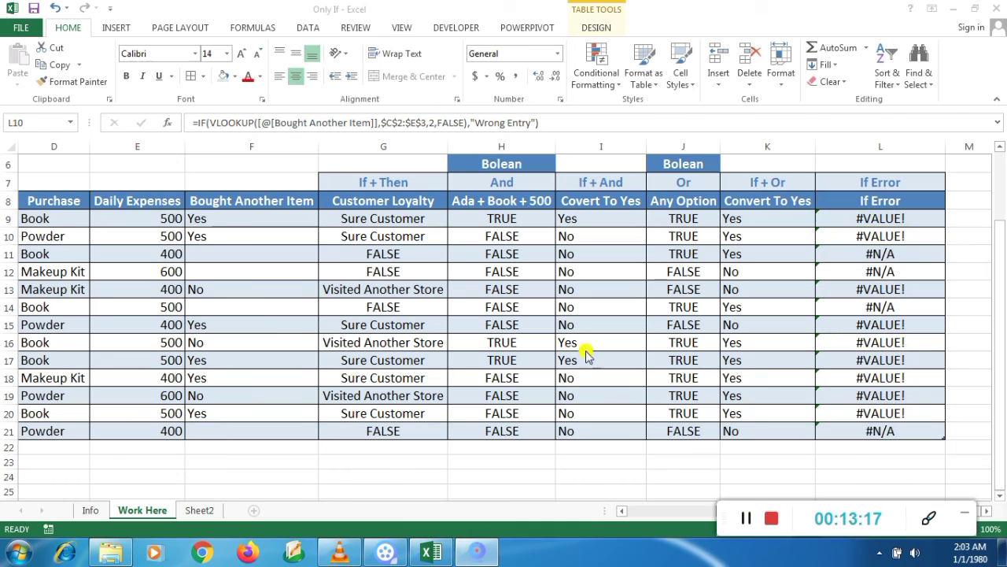
Change IF to IFERROR in the If Error formula in L10 and check the results down the column's first rows.
{"action": "left_click", "coordinate": [206, 123]}
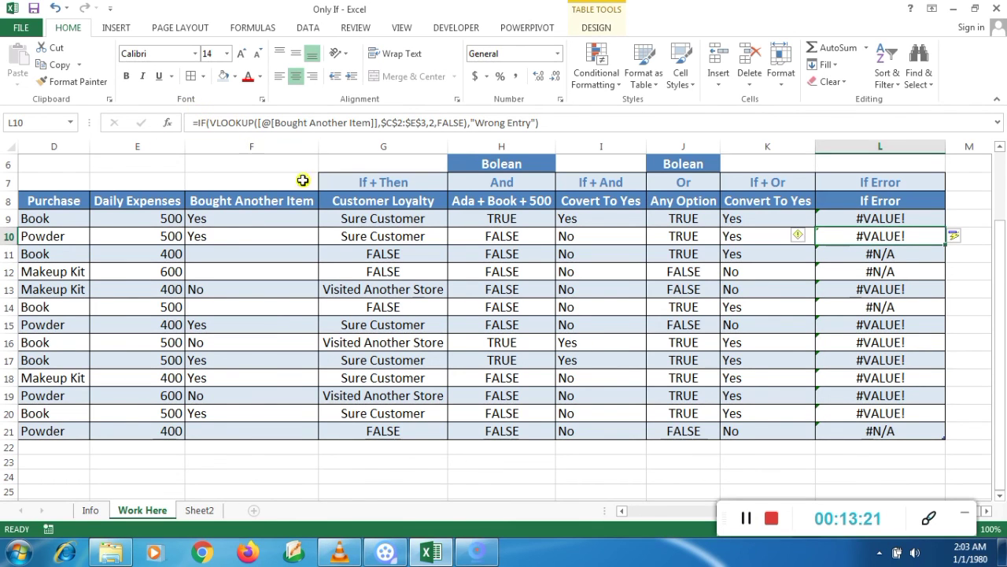
{"action": "left_click", "coordinate": [205, 124]}
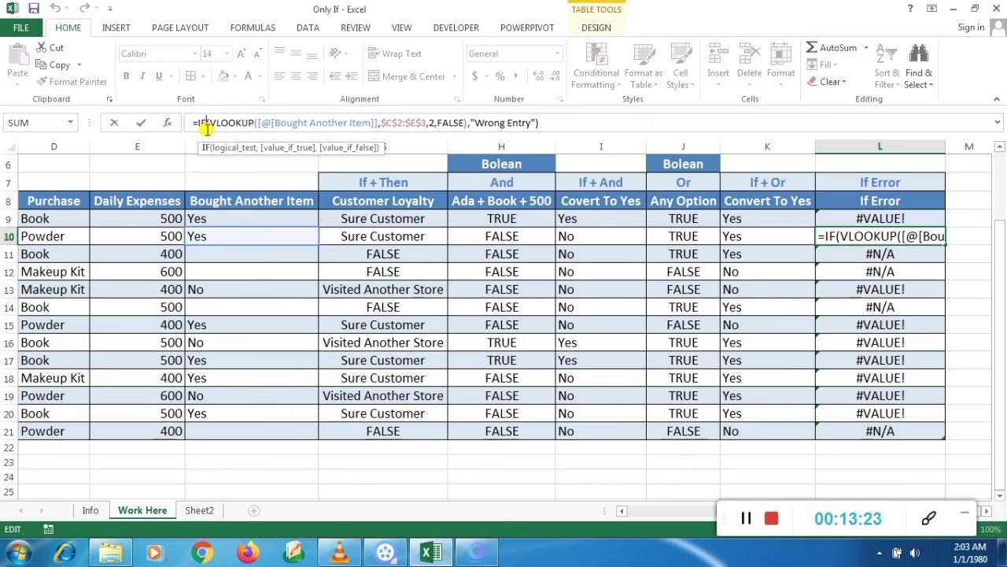
{"action": "type", "text": "error"}
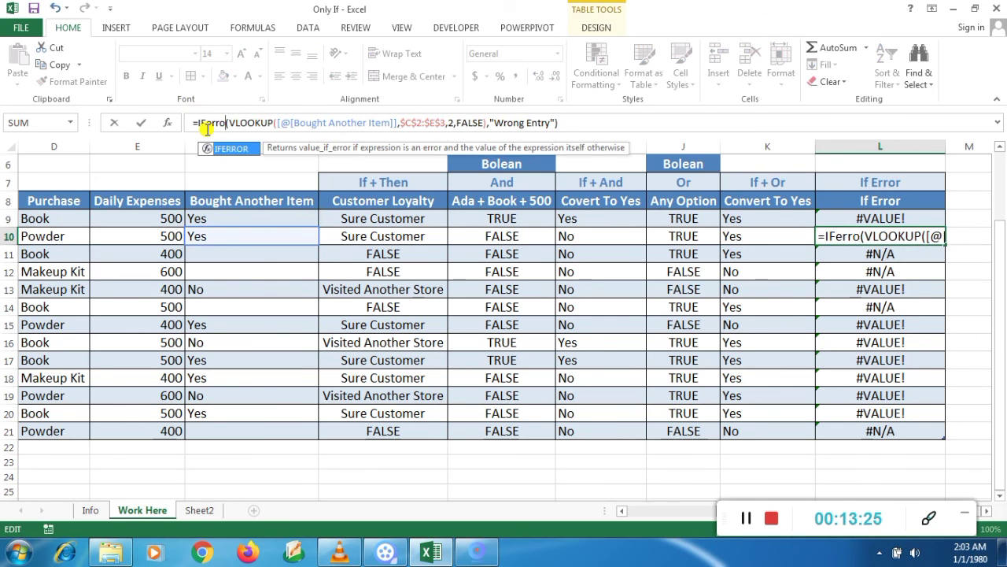
{"action": "left_click", "coordinate": [578, 123]}
{"action": "key", "text": "Return"}
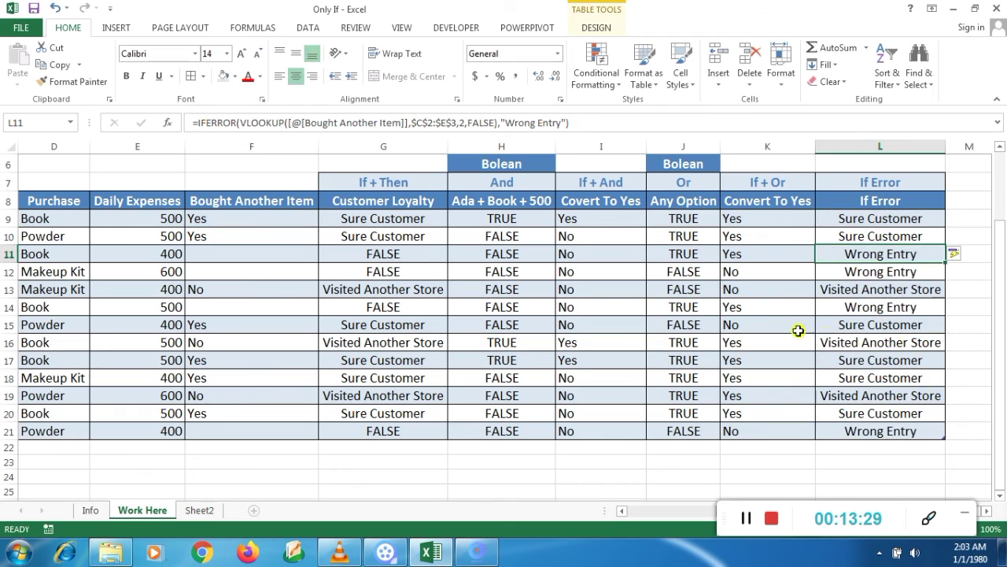
{"action": "left_click", "coordinate": [900, 219]}
{"action": "key", "text": "Down"}
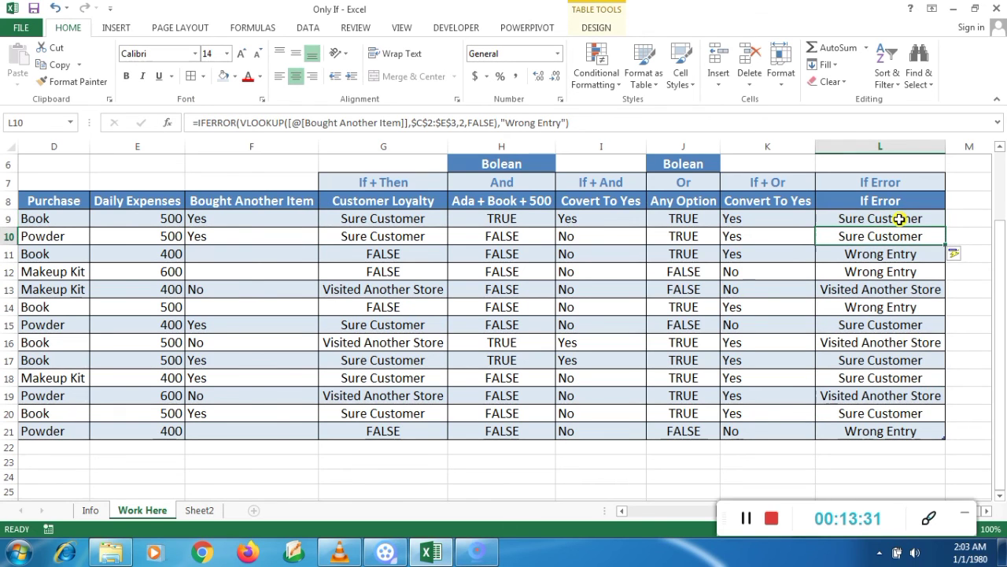
{"action": "key", "text": "Down"}
{"action": "key", "text": "Down"}
{"action": "key", "text": "Down"}
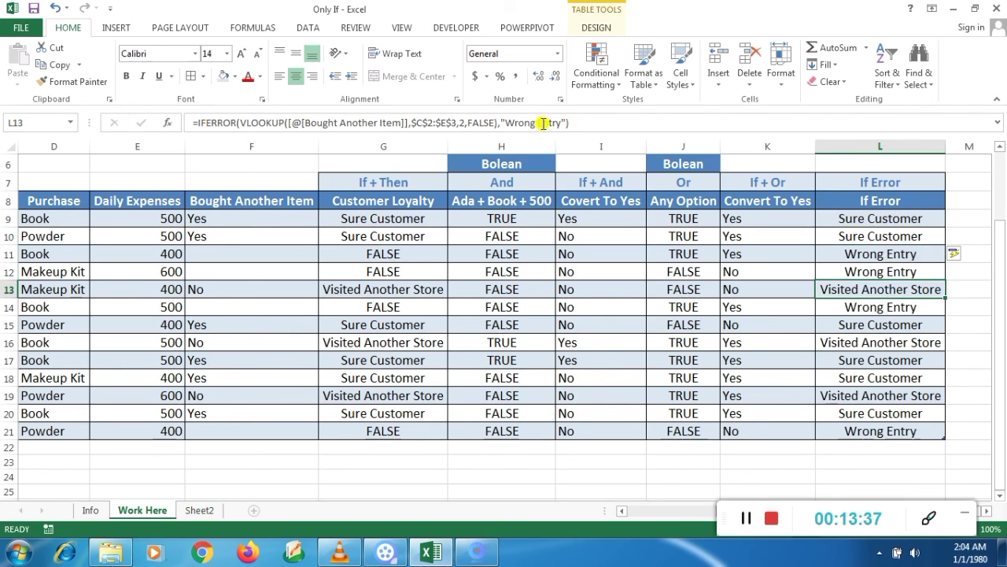
Enter Yes in the blank Bought Another Item cell in row 11.
{"action": "left_click", "coordinate": [254, 255]}
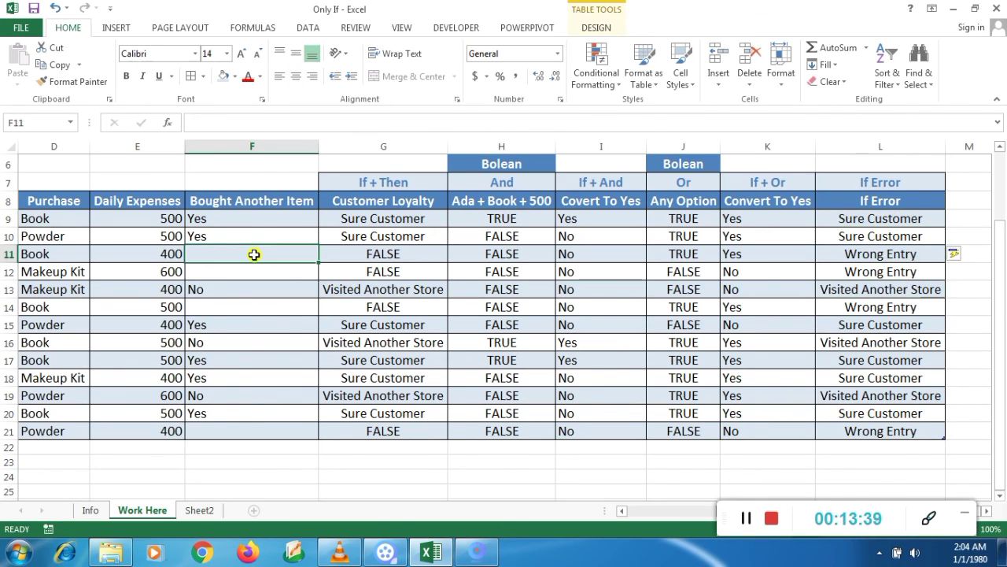
{"action": "type", "text": "Yes"}
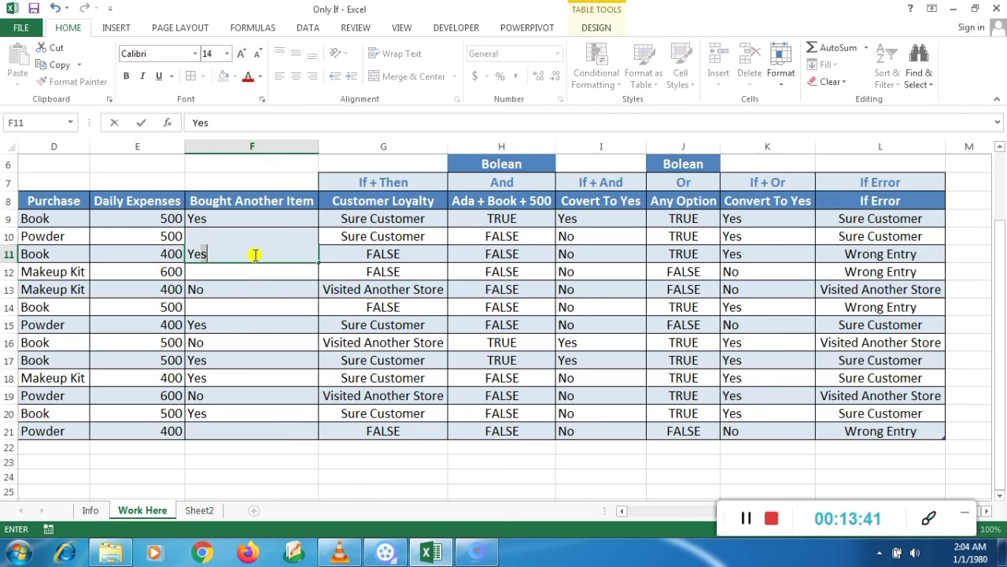
{"action": "key", "text": "Return"}
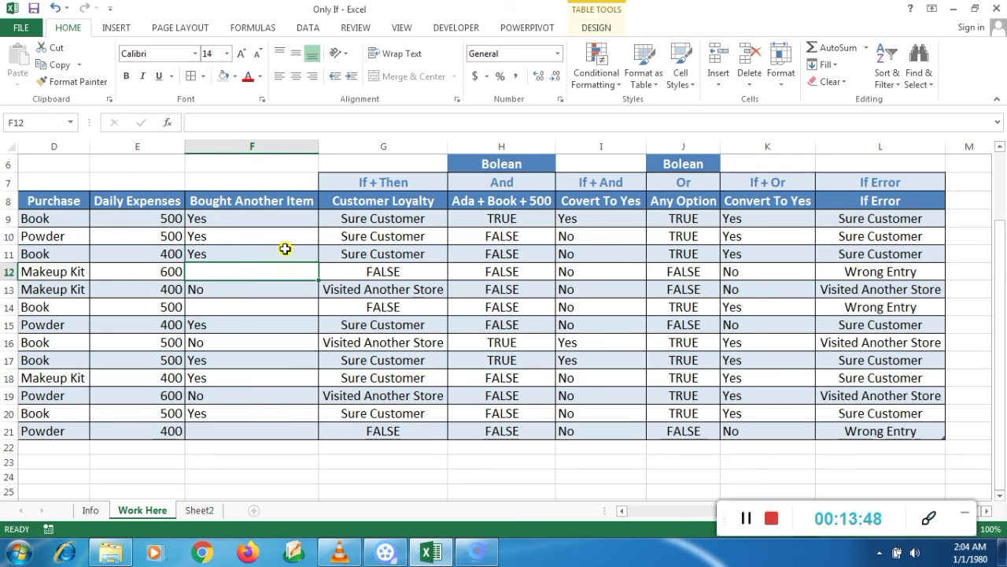
Close the Windows color scheme performance dialog without choosing an option.
{"action": "left_click_drag", "start_coordinate": [999, 315], "coordinate": [994, 167]}
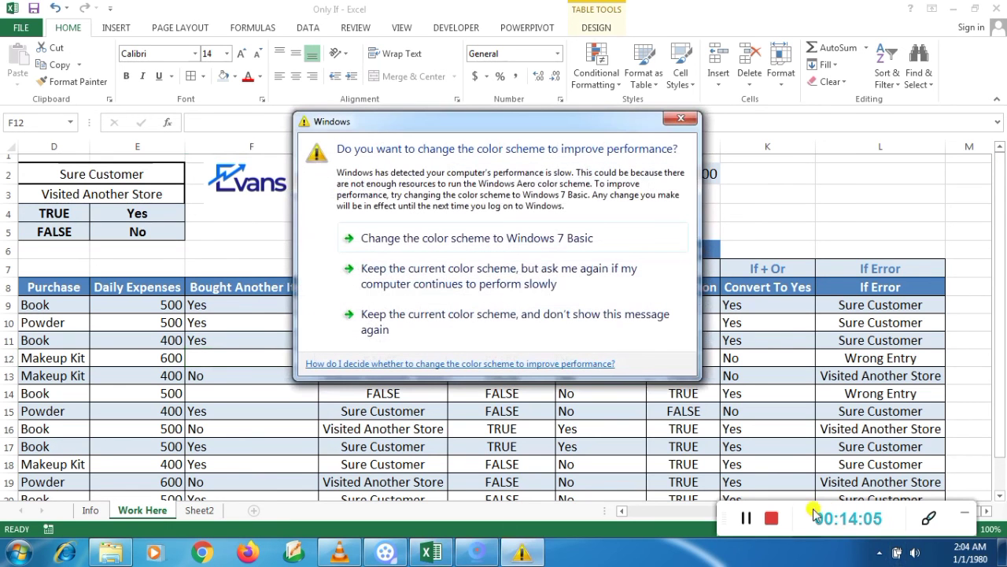
{"action": "left_click", "coordinate": [681, 118]}
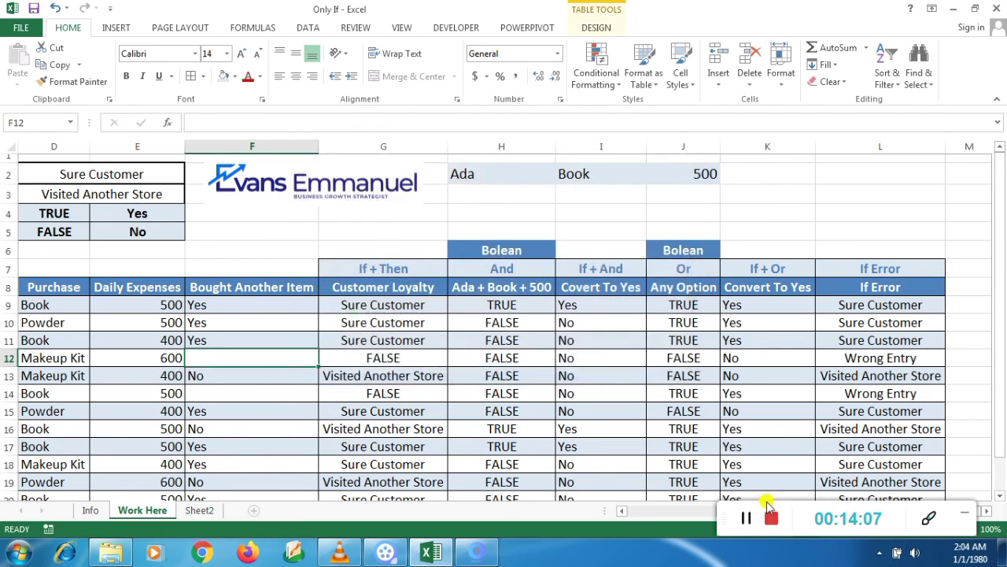